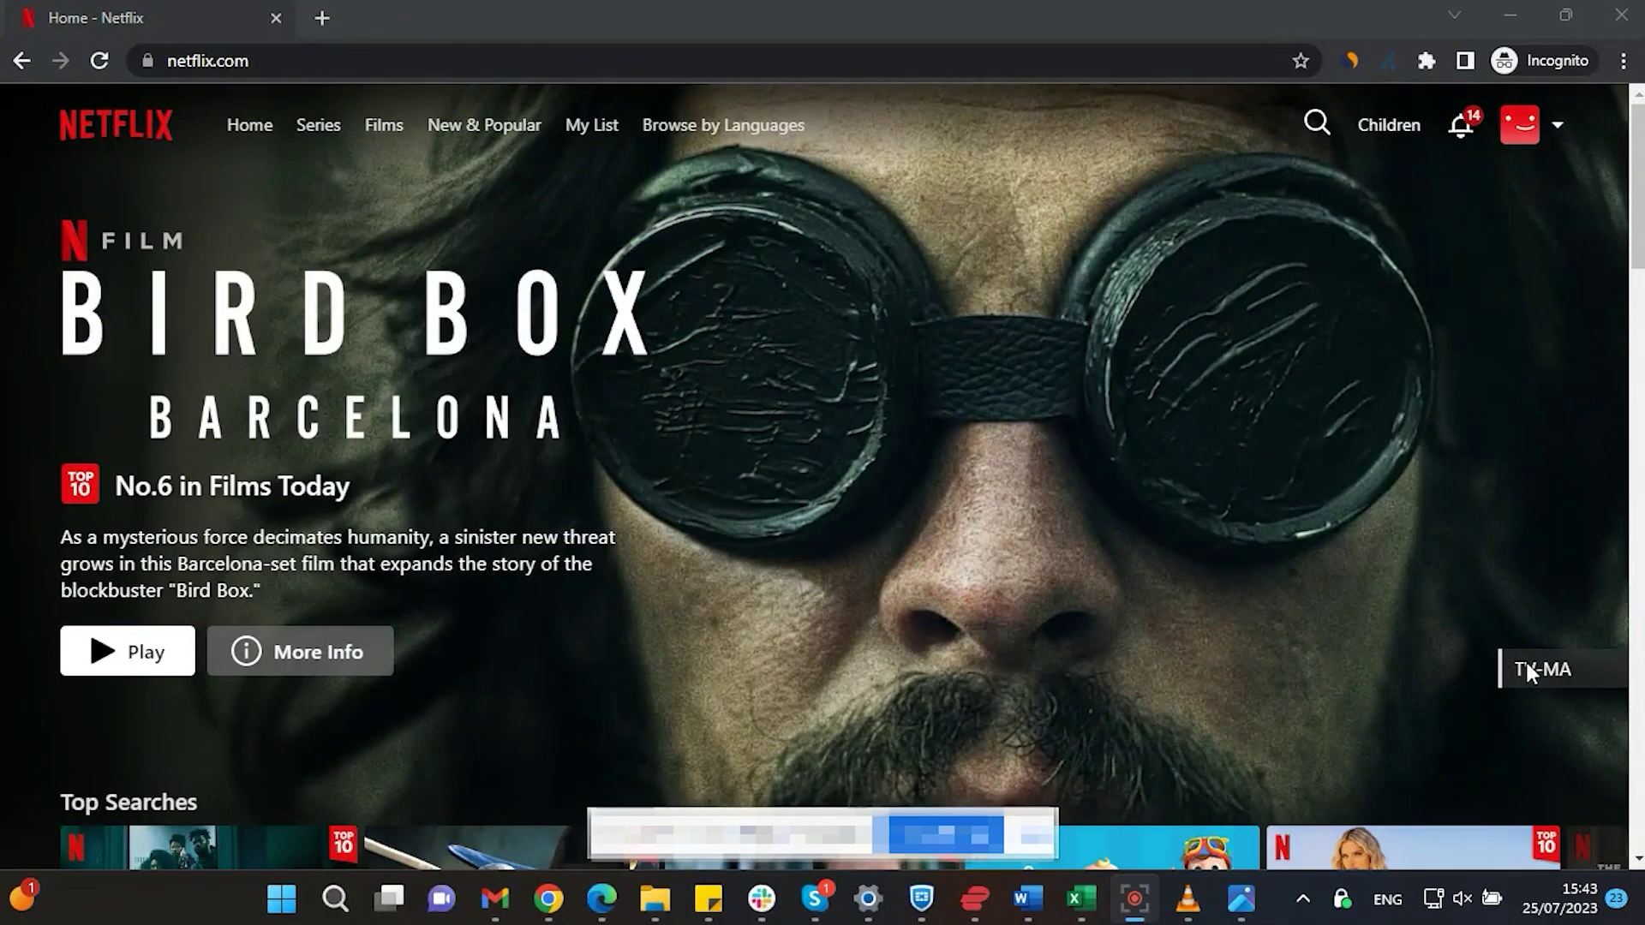
- Search Netflix for 'star trek' and bring up the PIA server list
click(1316, 125)
text(star trek)
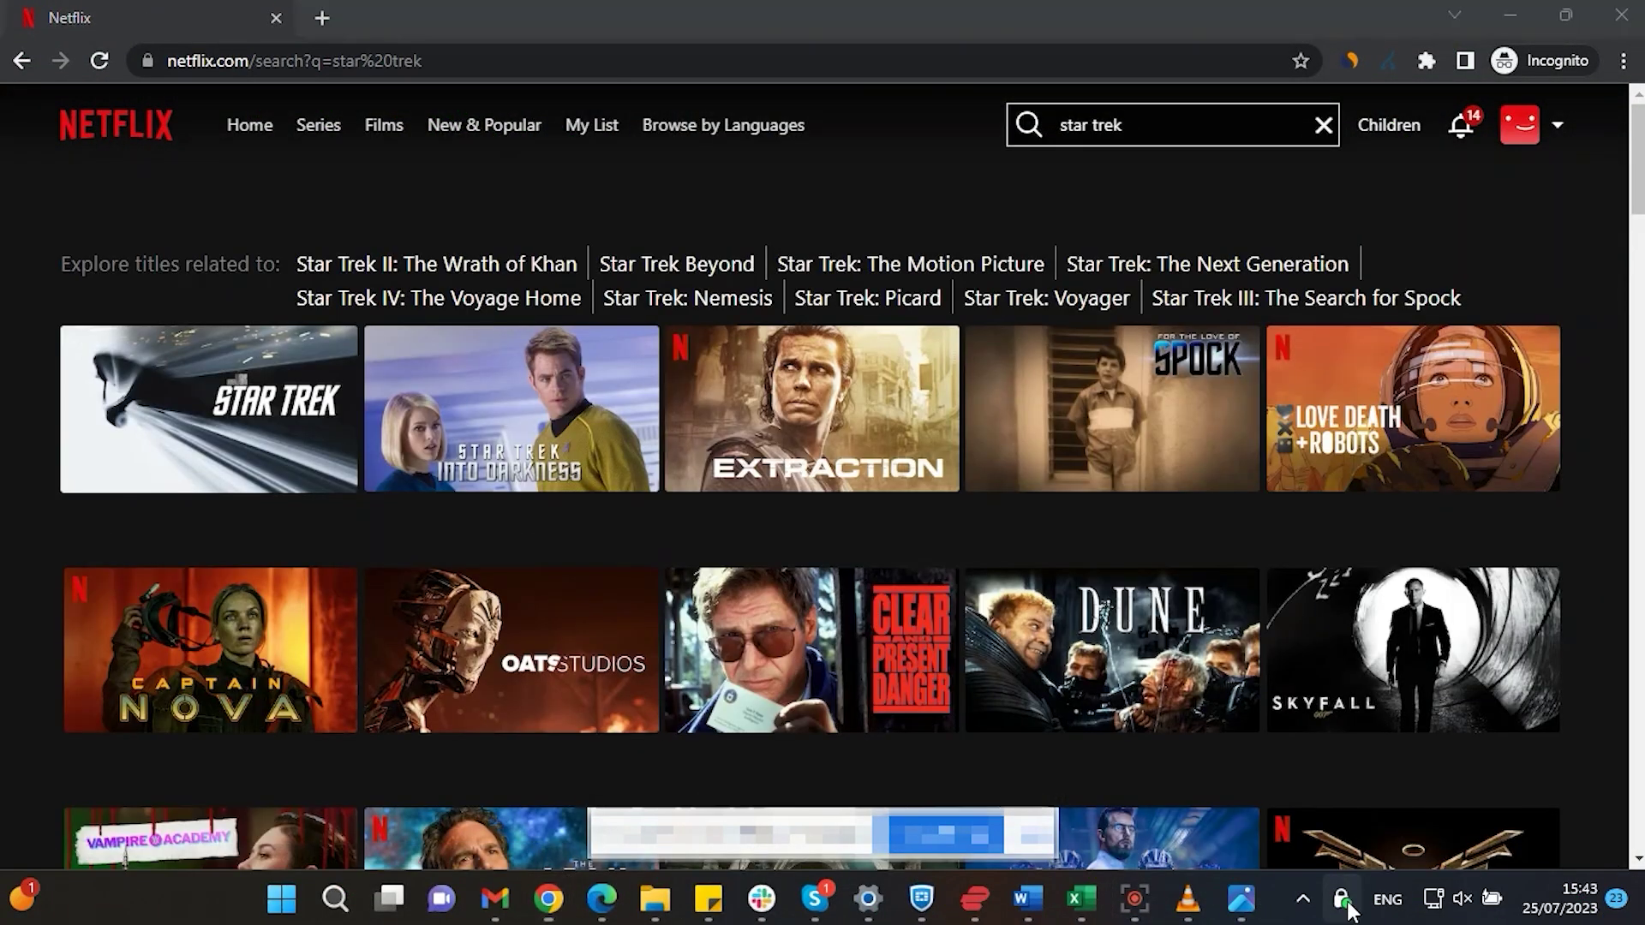
click(1342, 899)
click(1317, 861)
- Connect PIA to the UK London-Streaming server and reload the Netflix results
click(1322, 112)
text(st)
click(1323, 208)
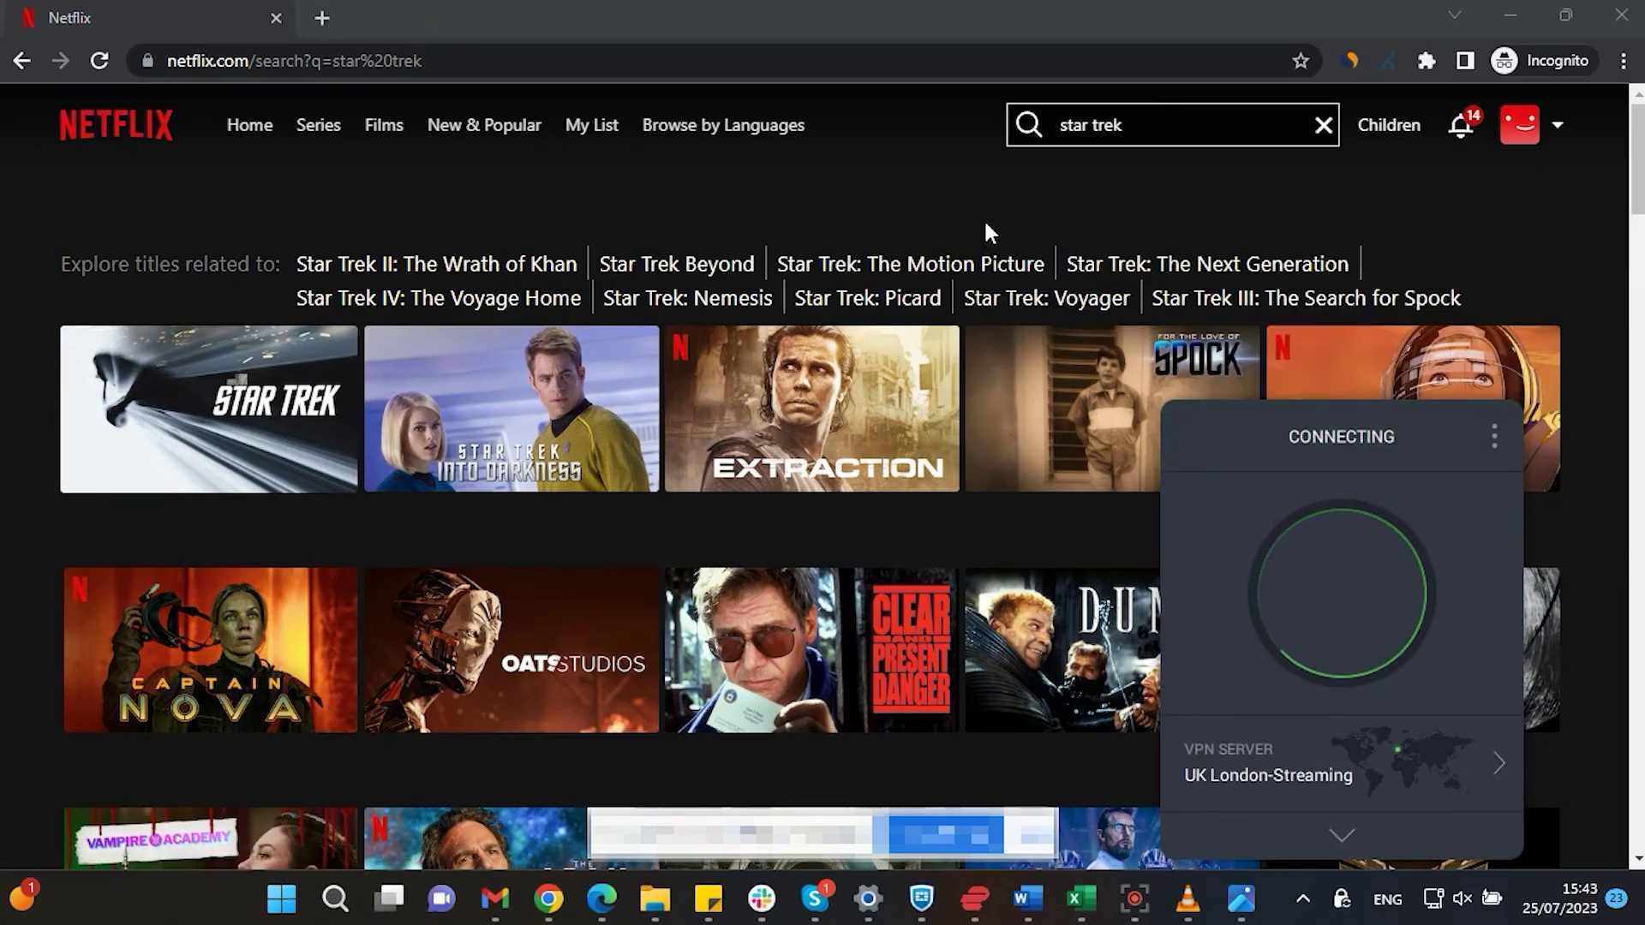
click(99, 62)
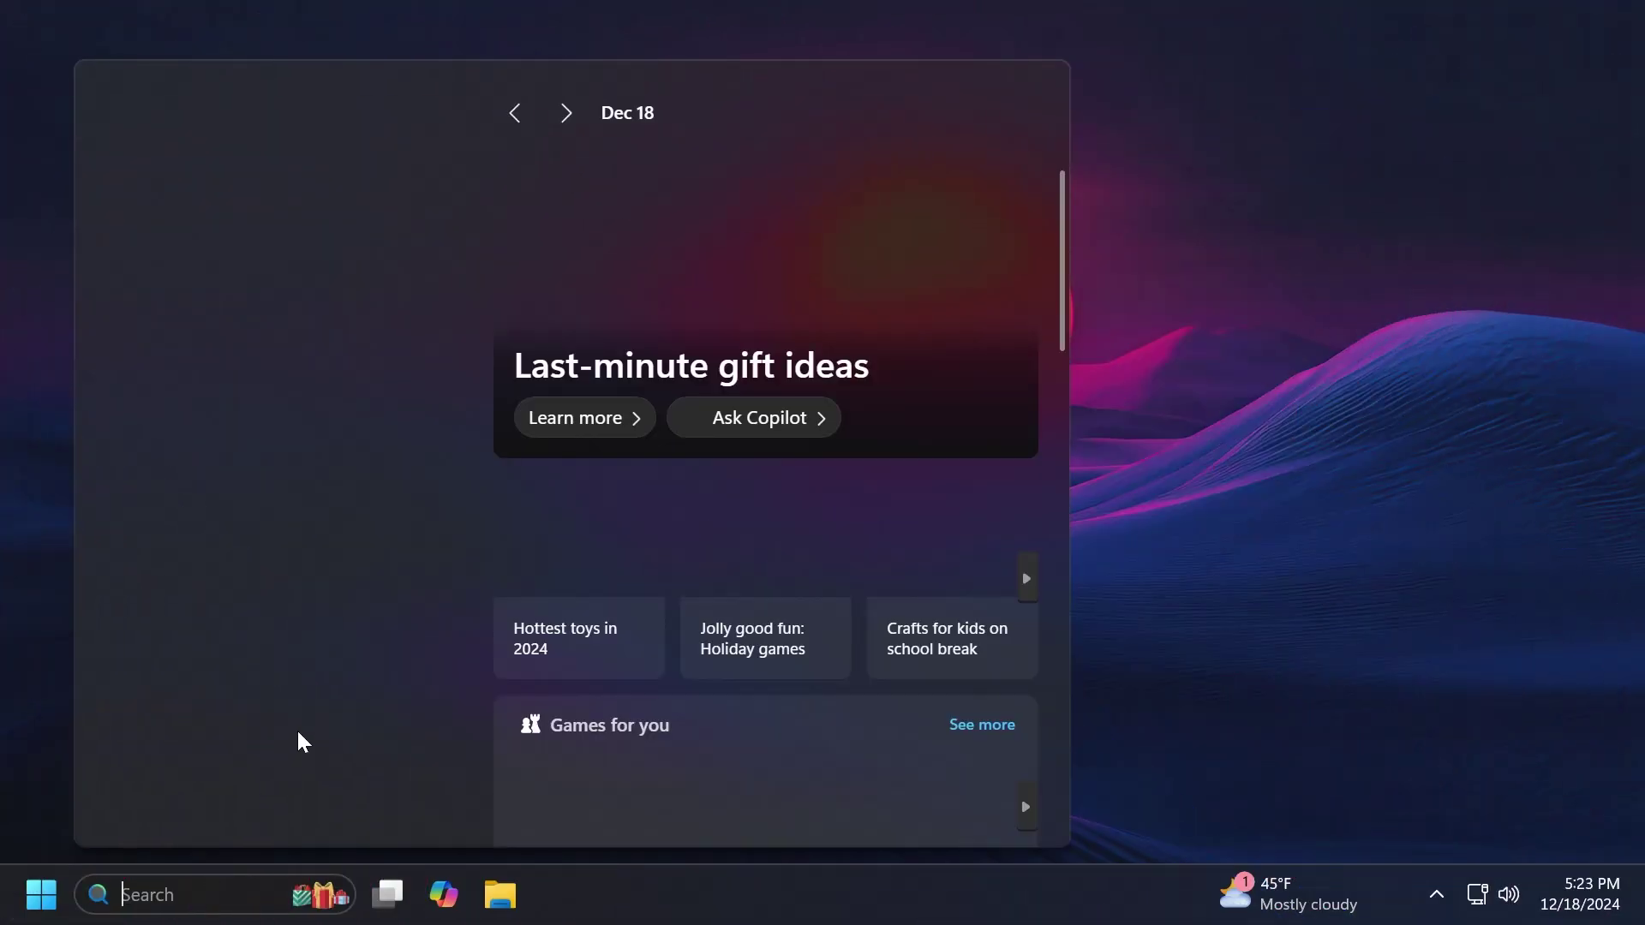
- Open Microsoft Store and find the Wintoys app page
text(store)
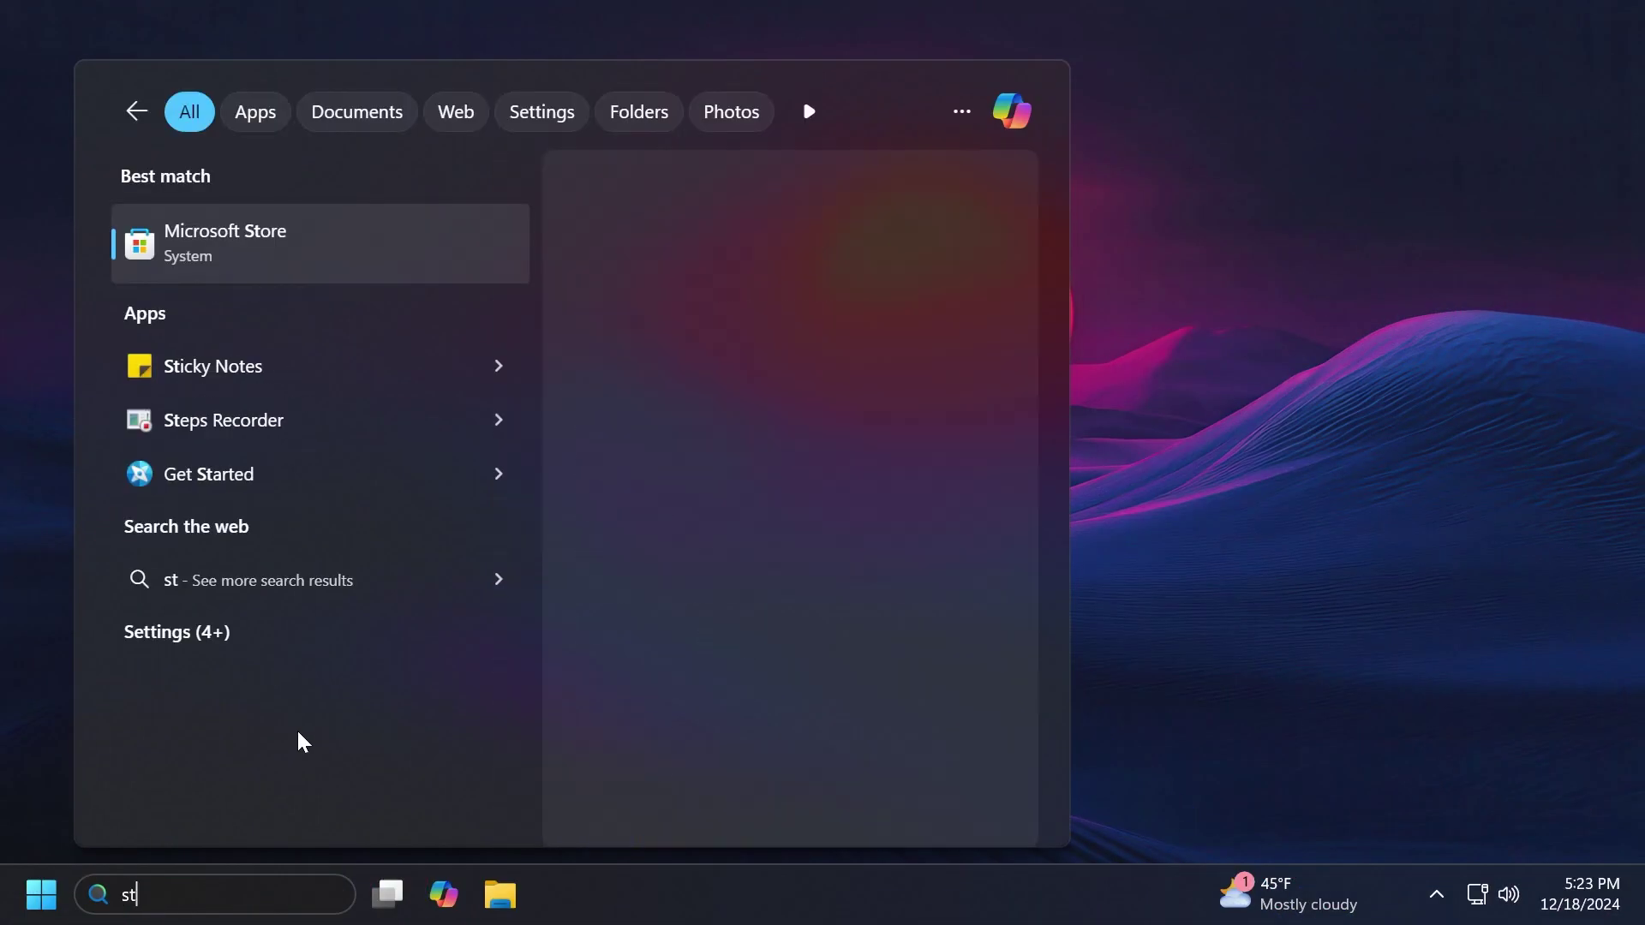
click(329, 315)
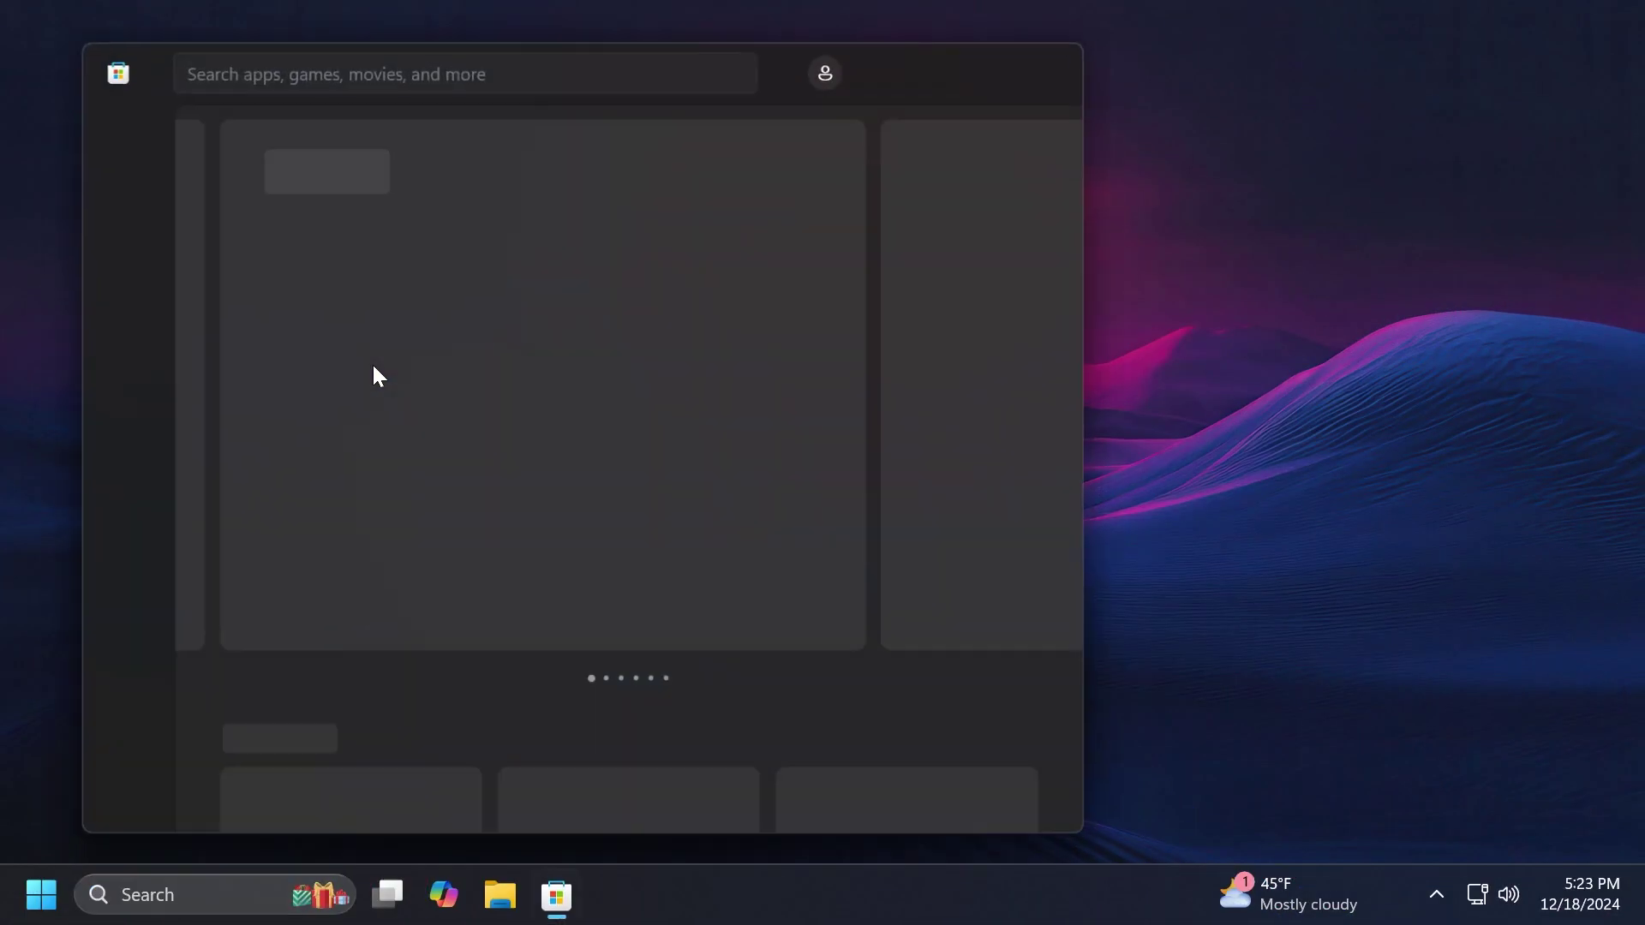
click(336, 65)
text(wintoys)
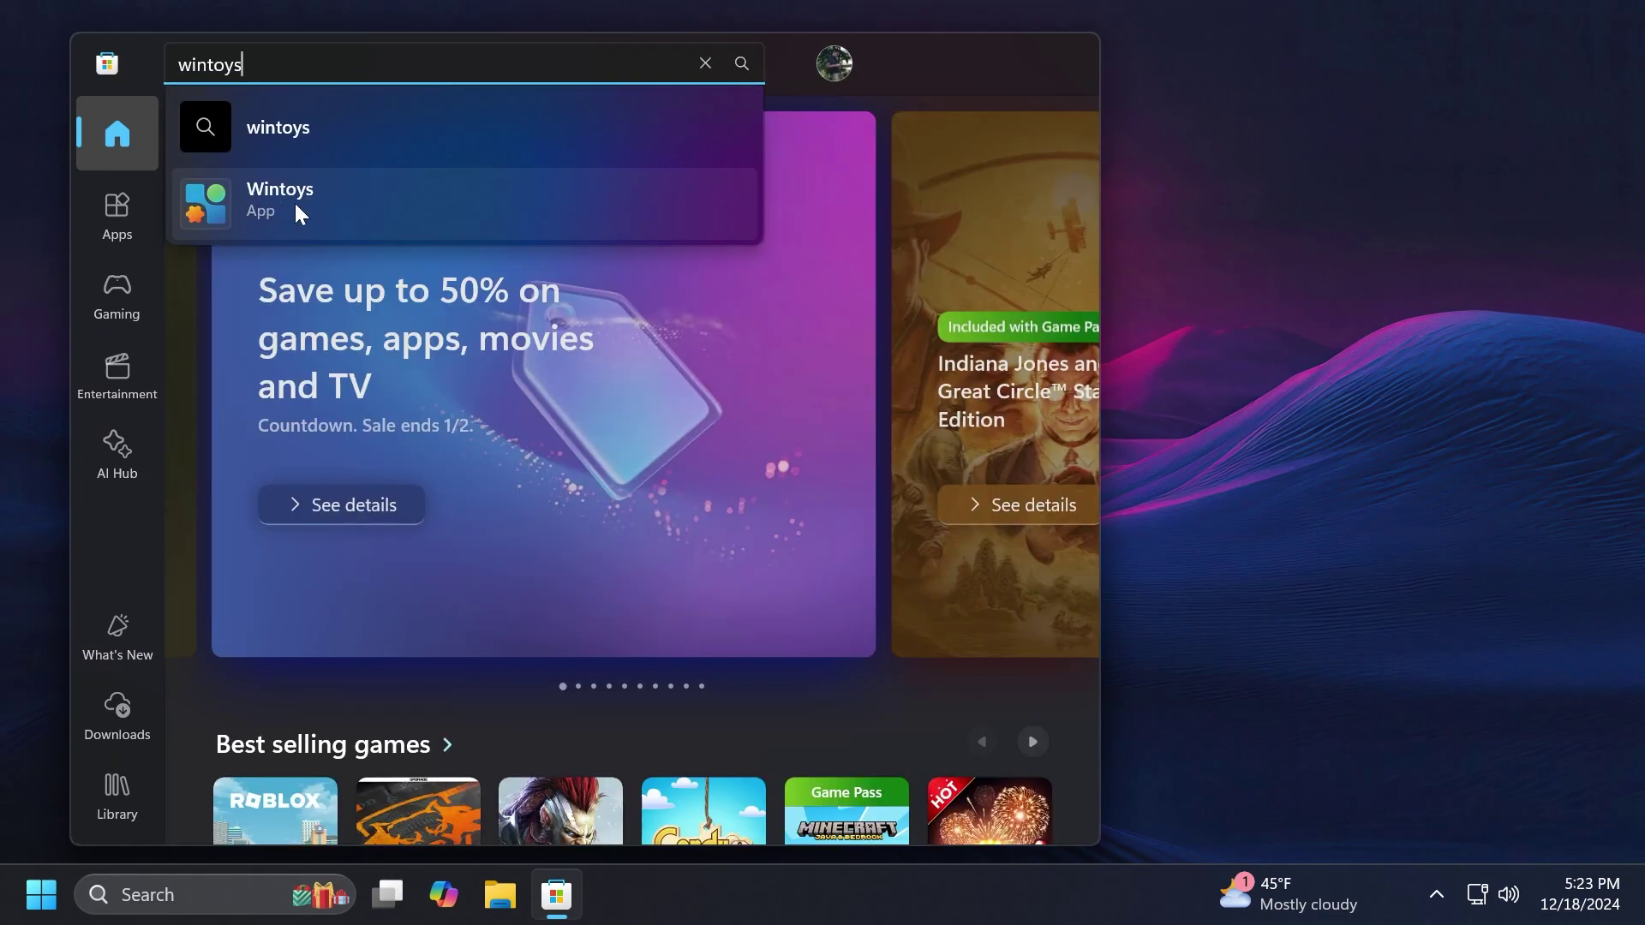
click(295, 208)
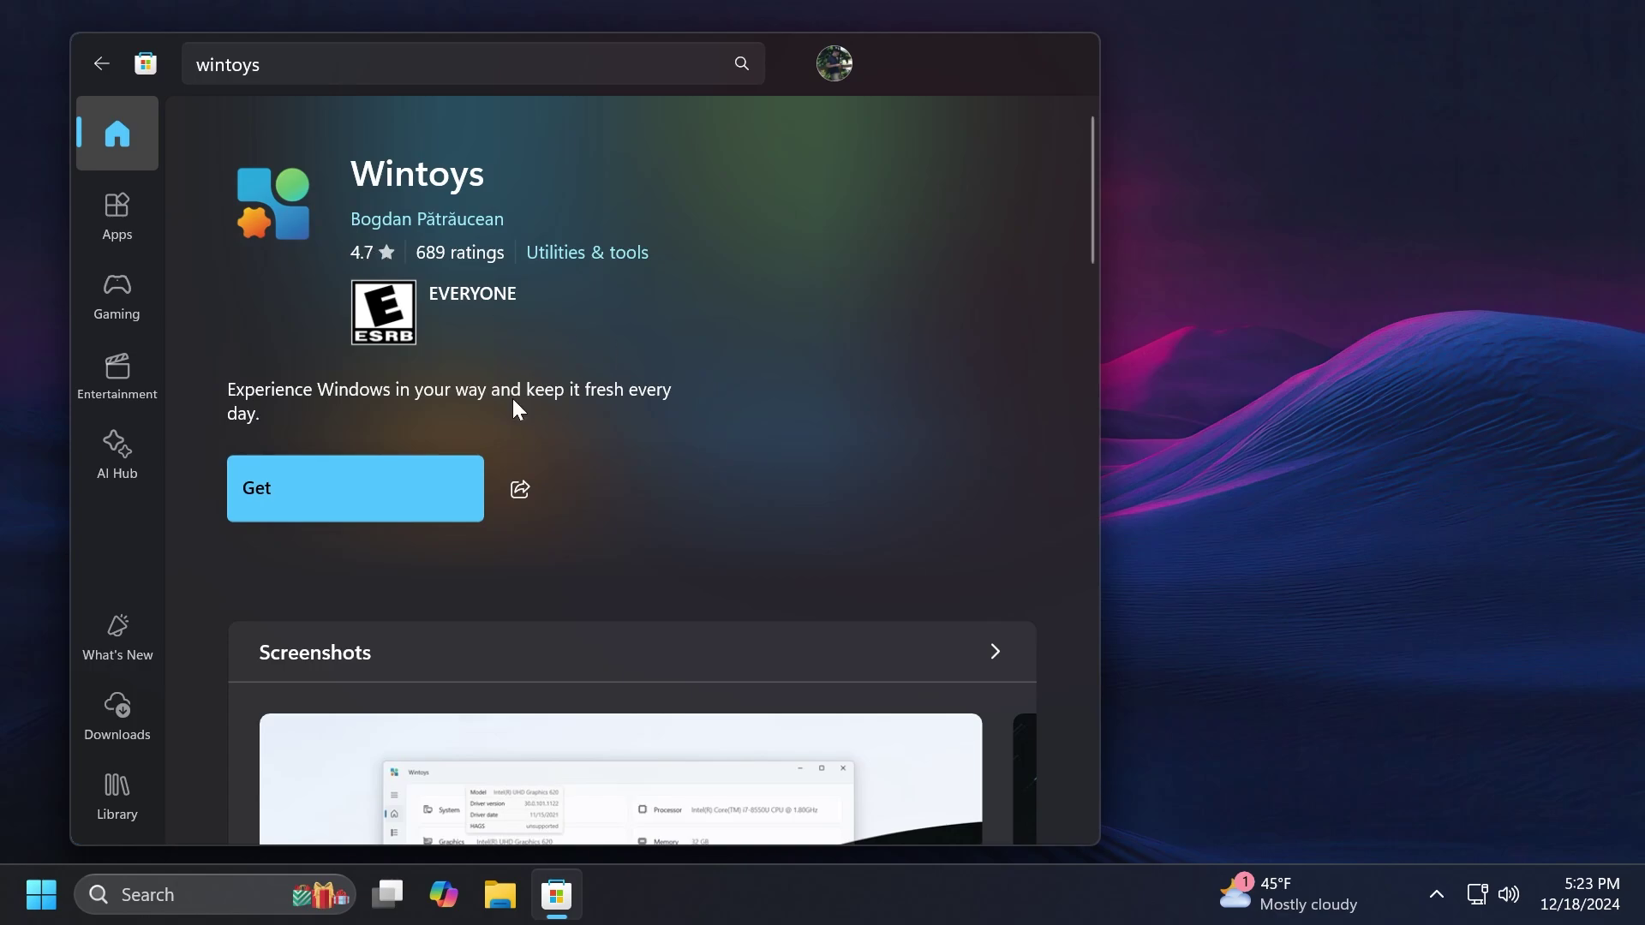
scroll(511, 395, down, 5)
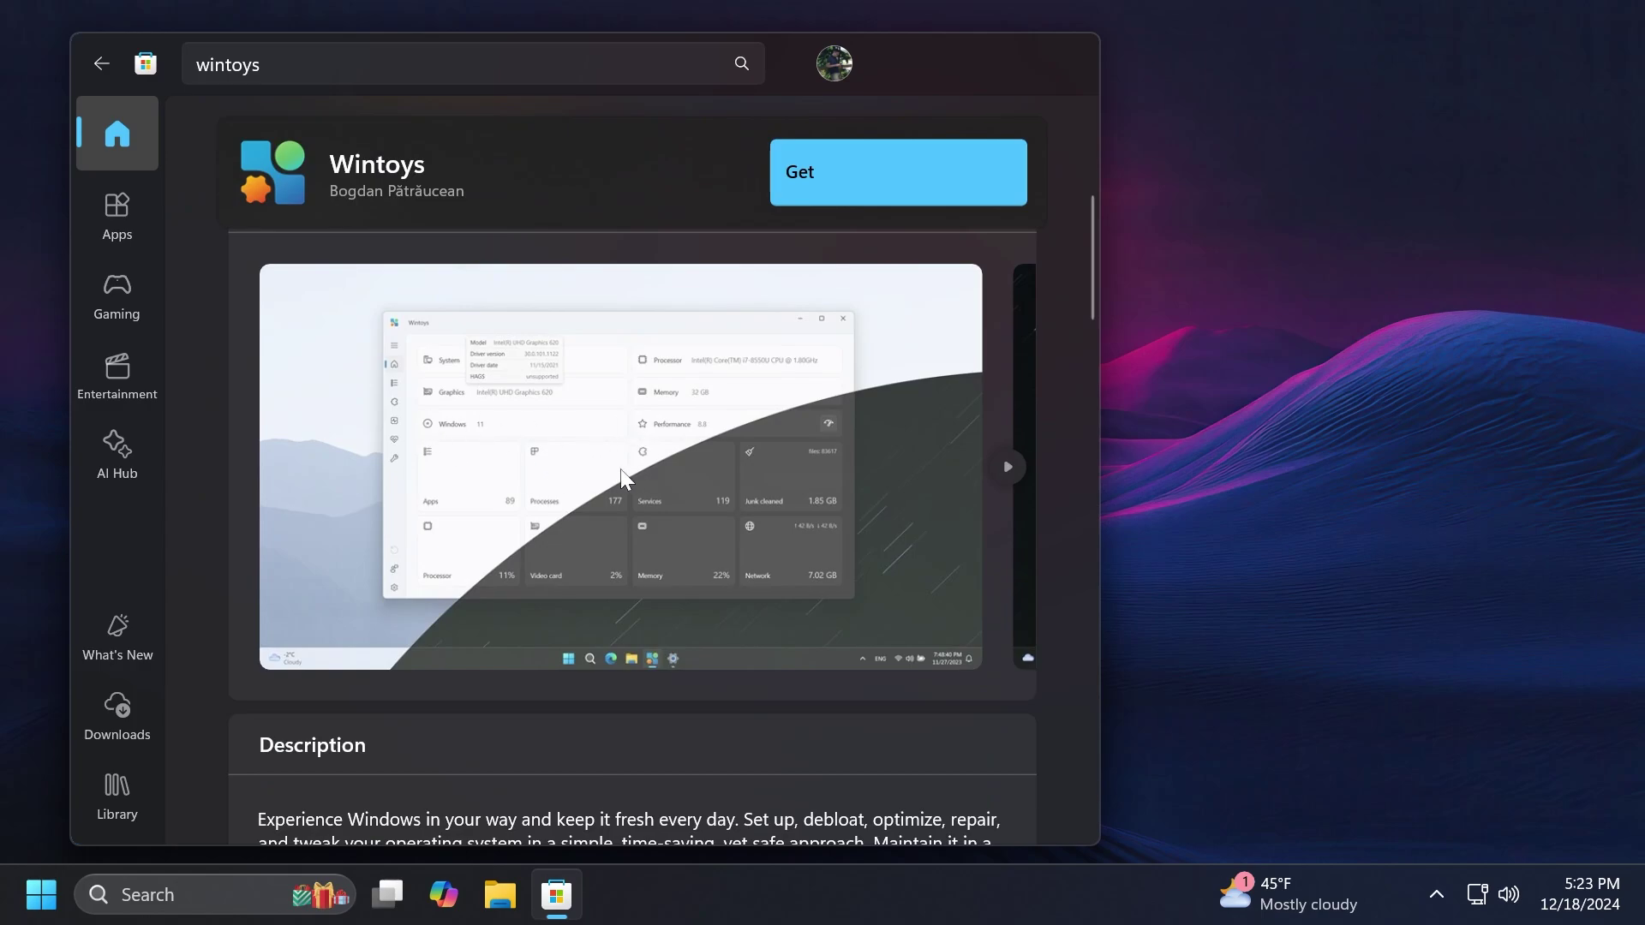
- Install Wintoys, then launch it and approve the administrator permission prompt
click(904, 178)
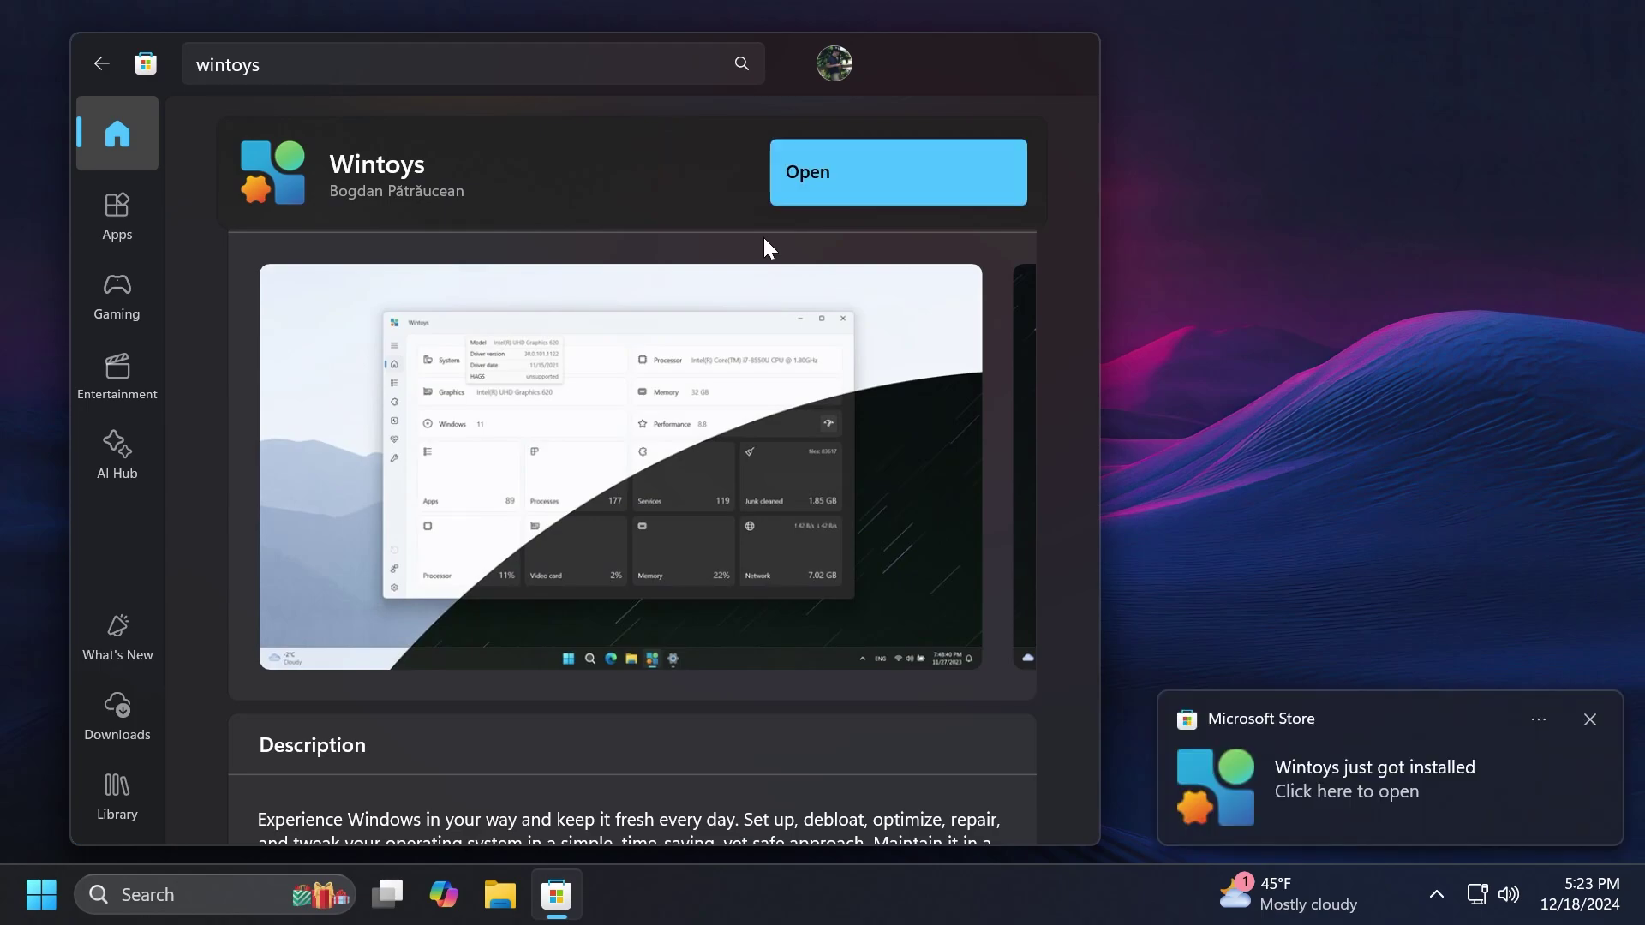
click(1590, 719)
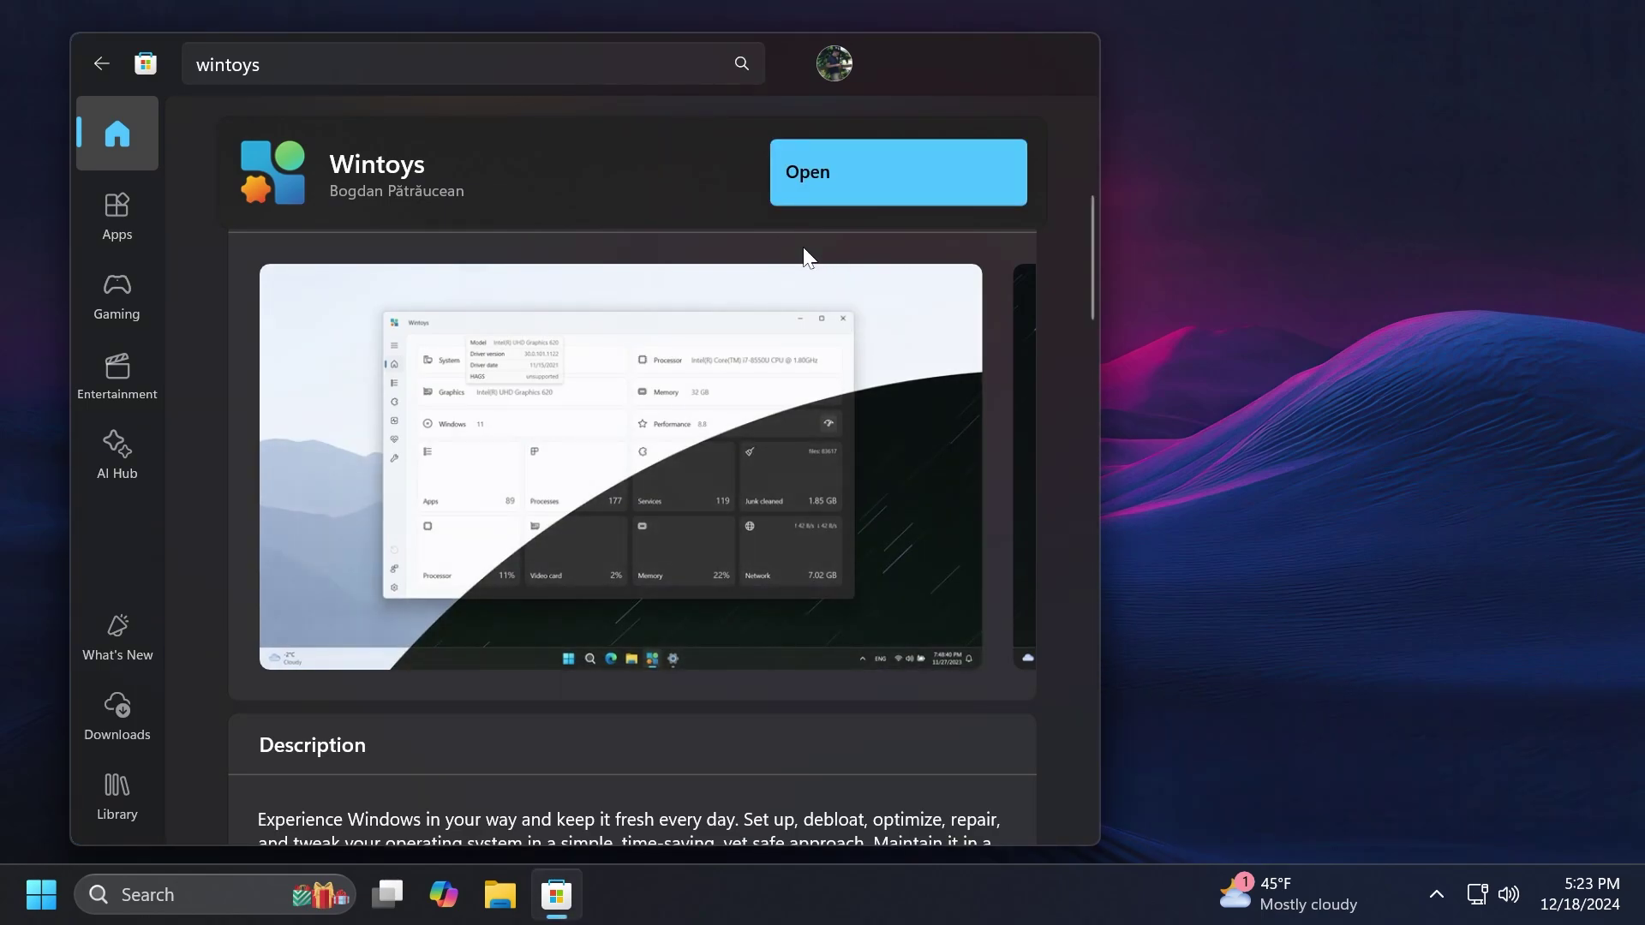
click(826, 168)
key(alt+y)
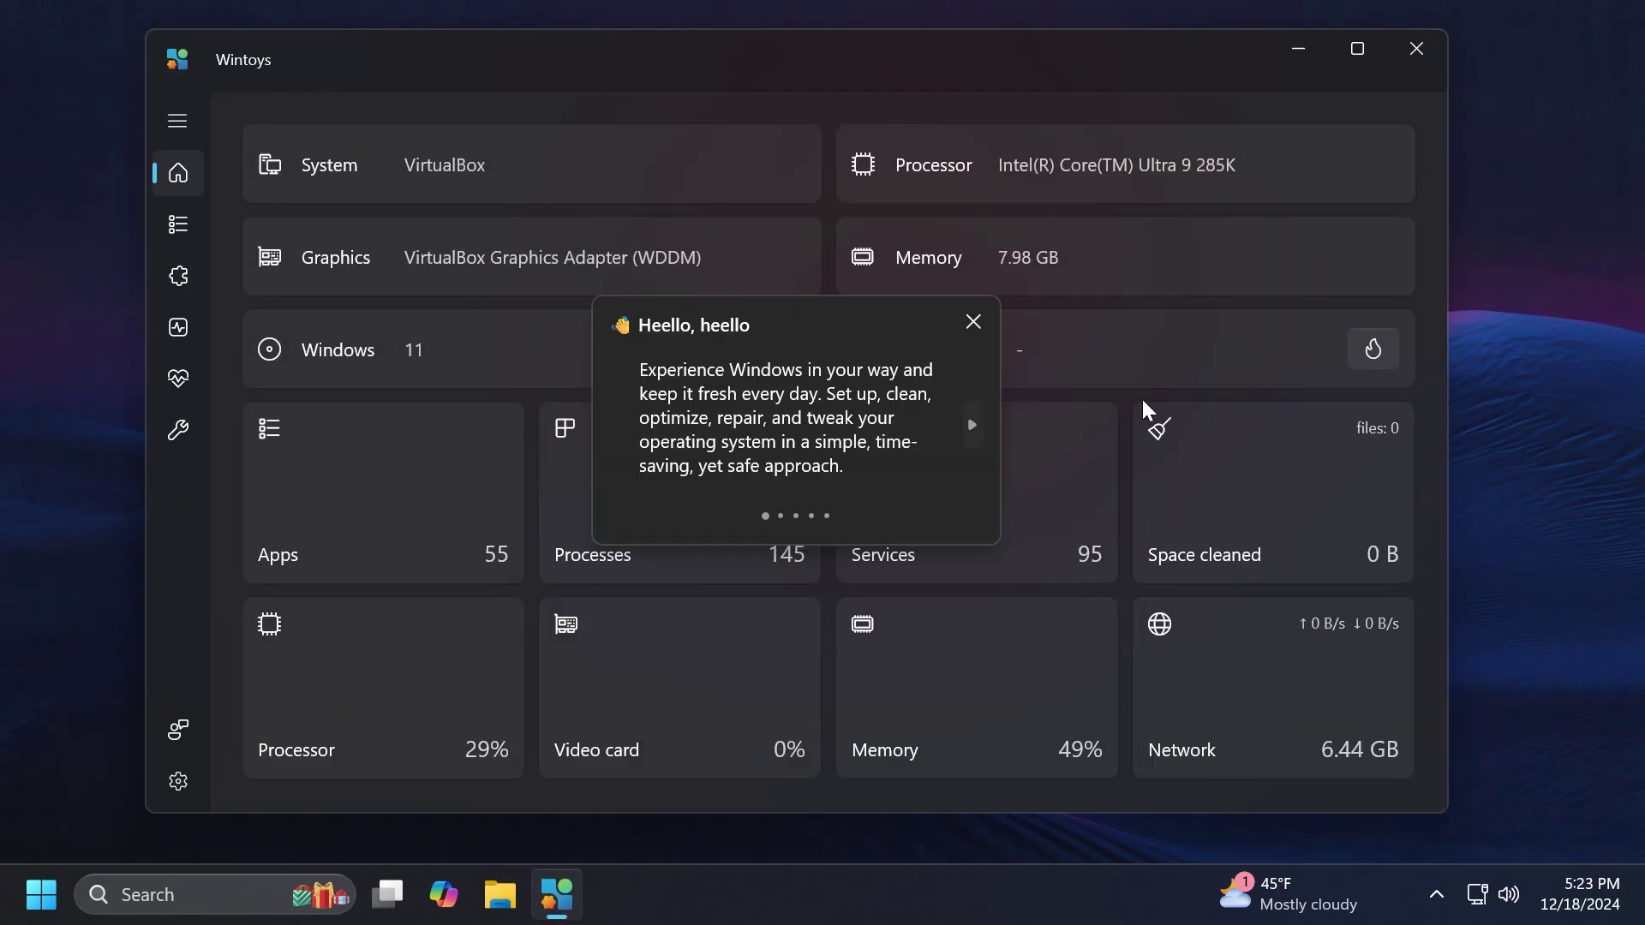
- Page through the Wintoys welcome tour and close it
click(973, 426)
click(973, 426)
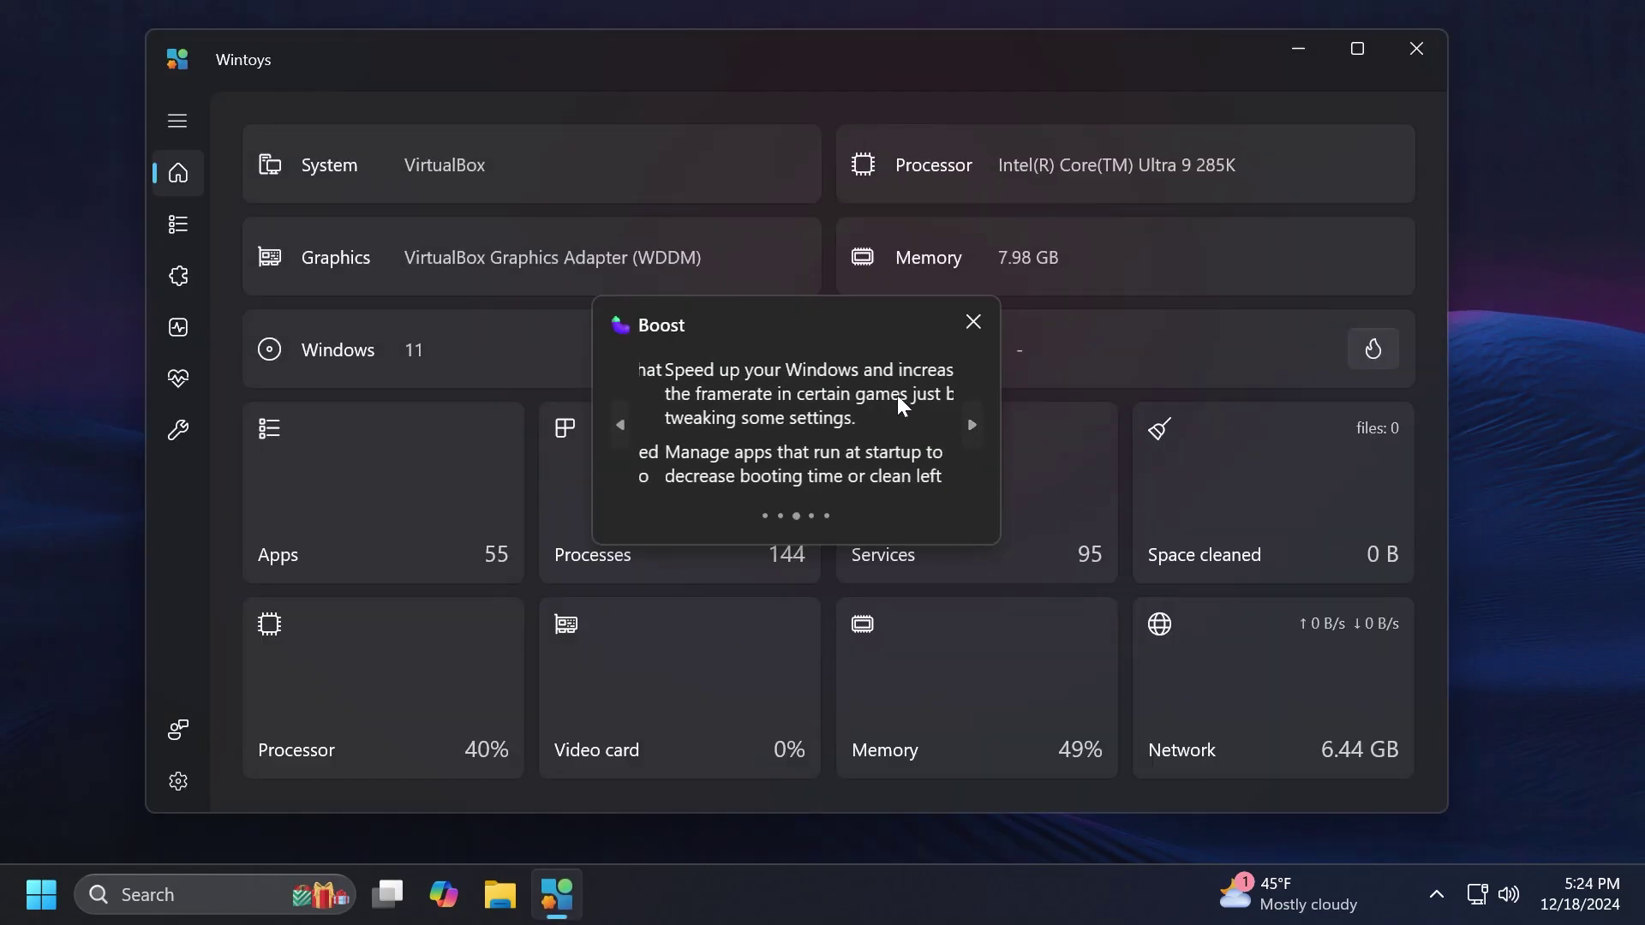
click(973, 324)
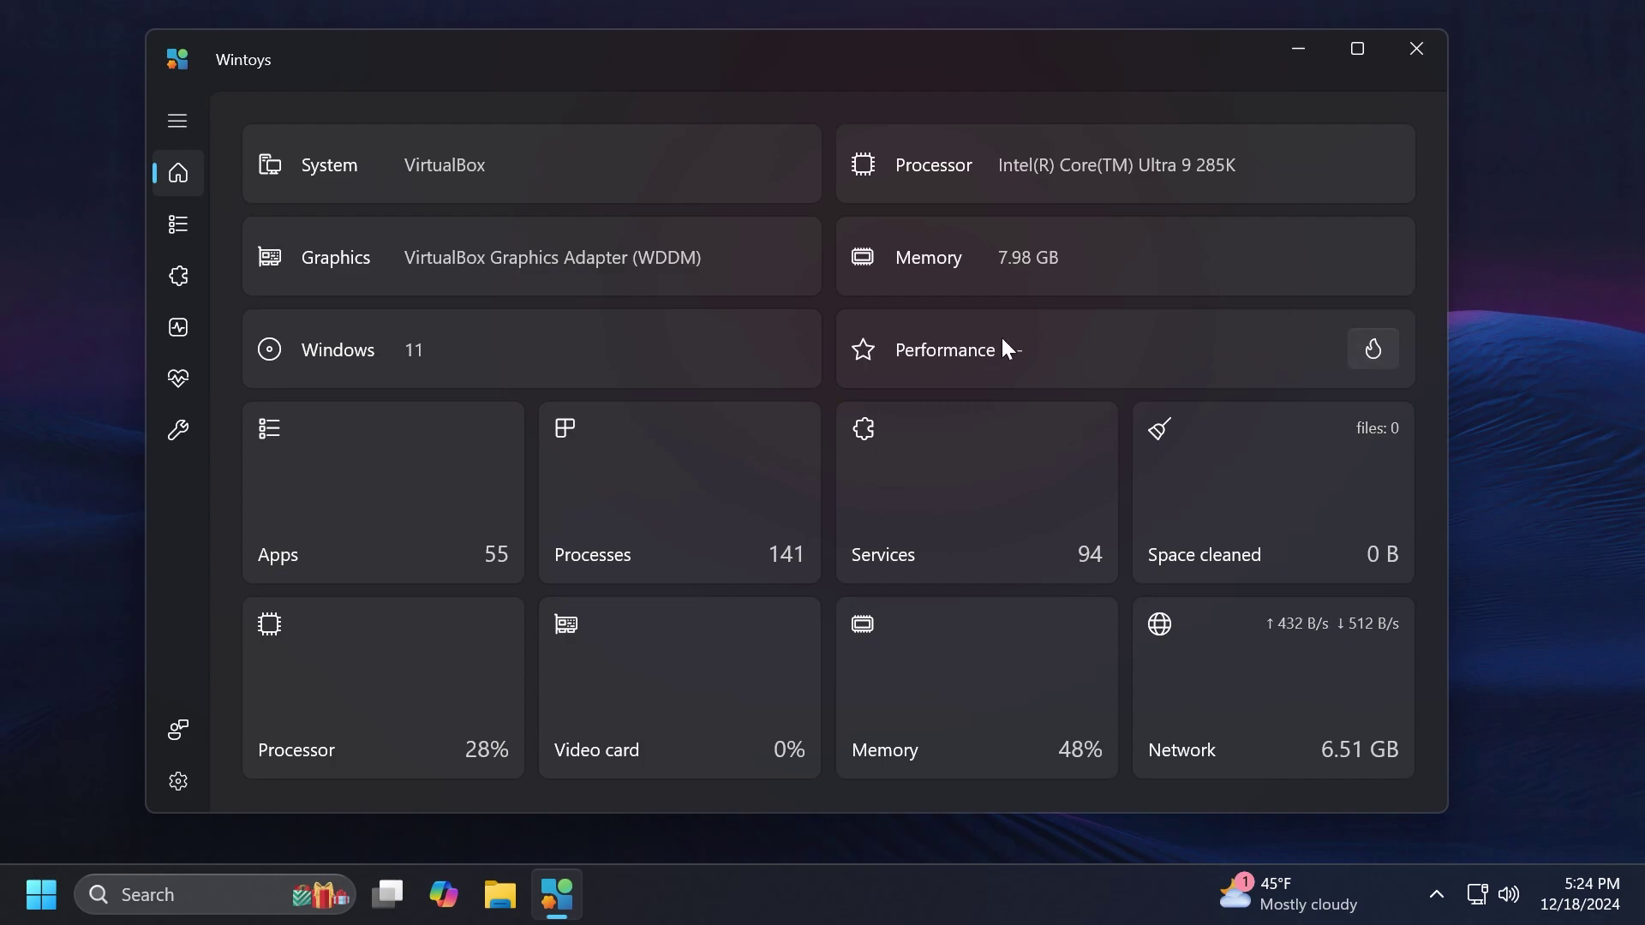
- Open the Apps page and look at App Installer's actions menu
click(177, 120)
click(240, 223)
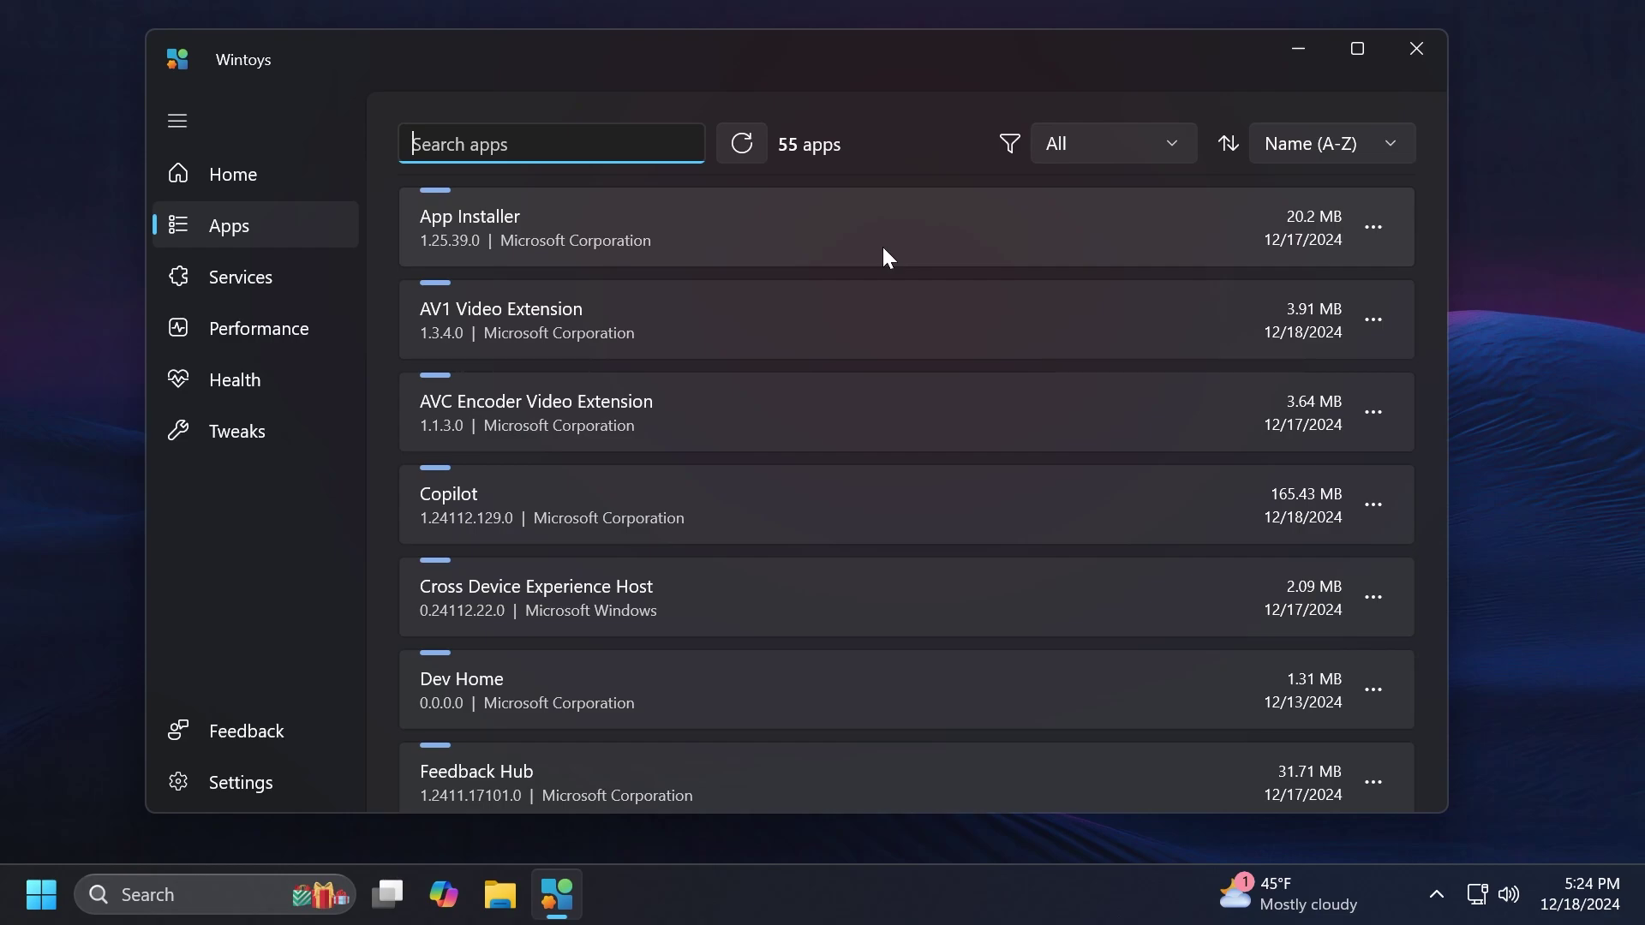
click(1372, 228)
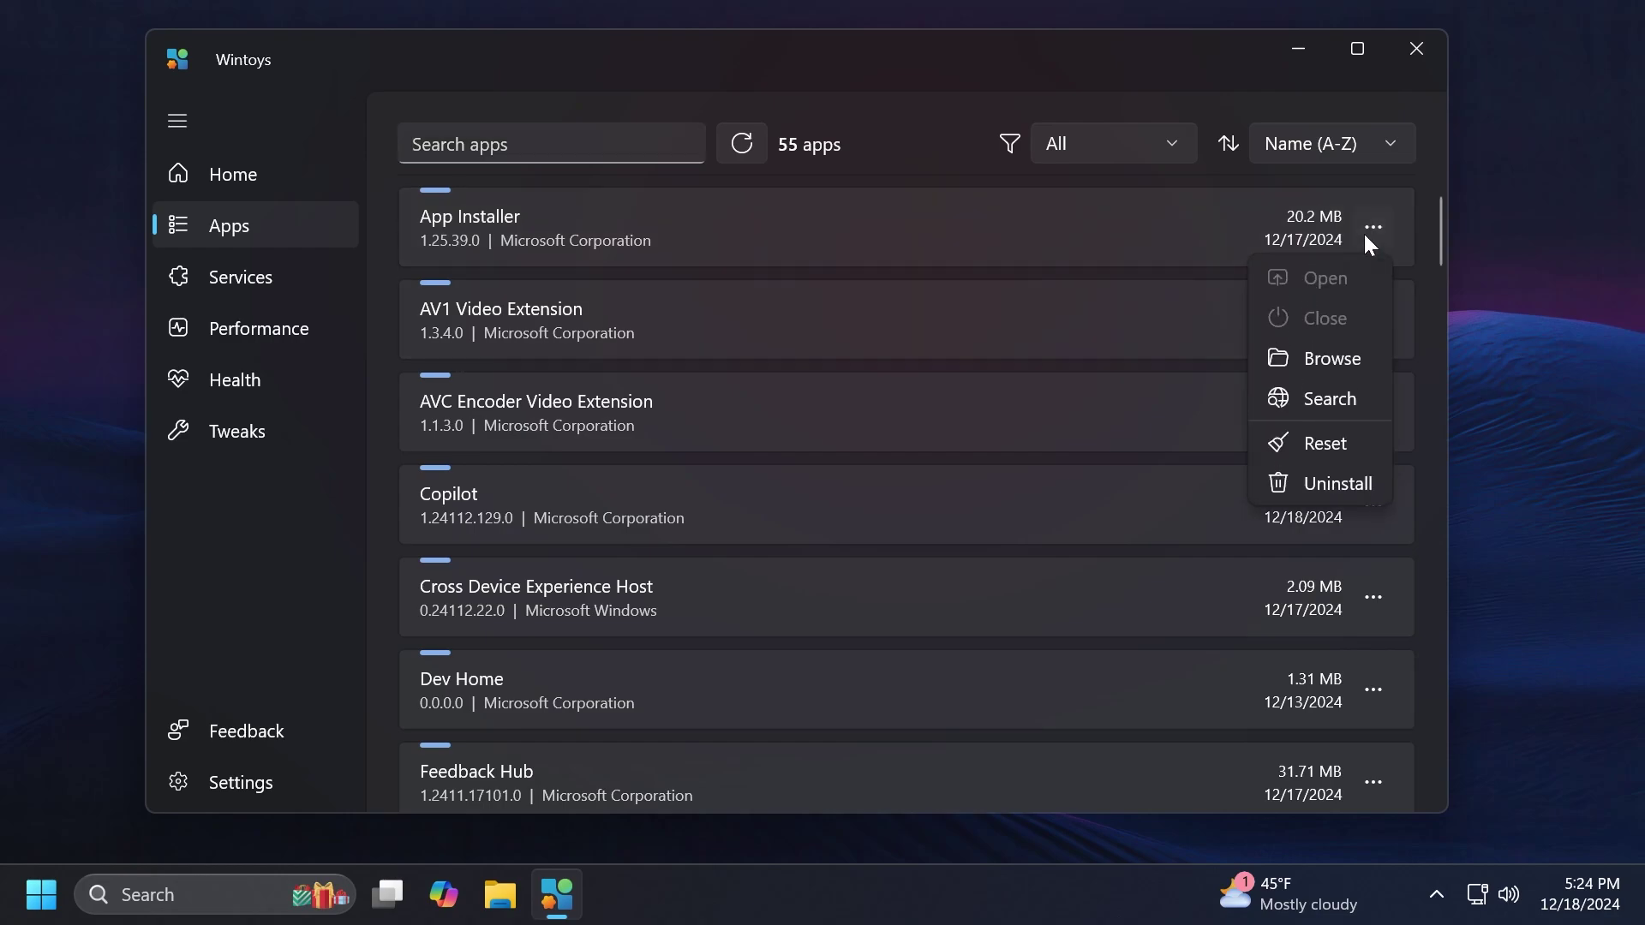
click(878, 150)
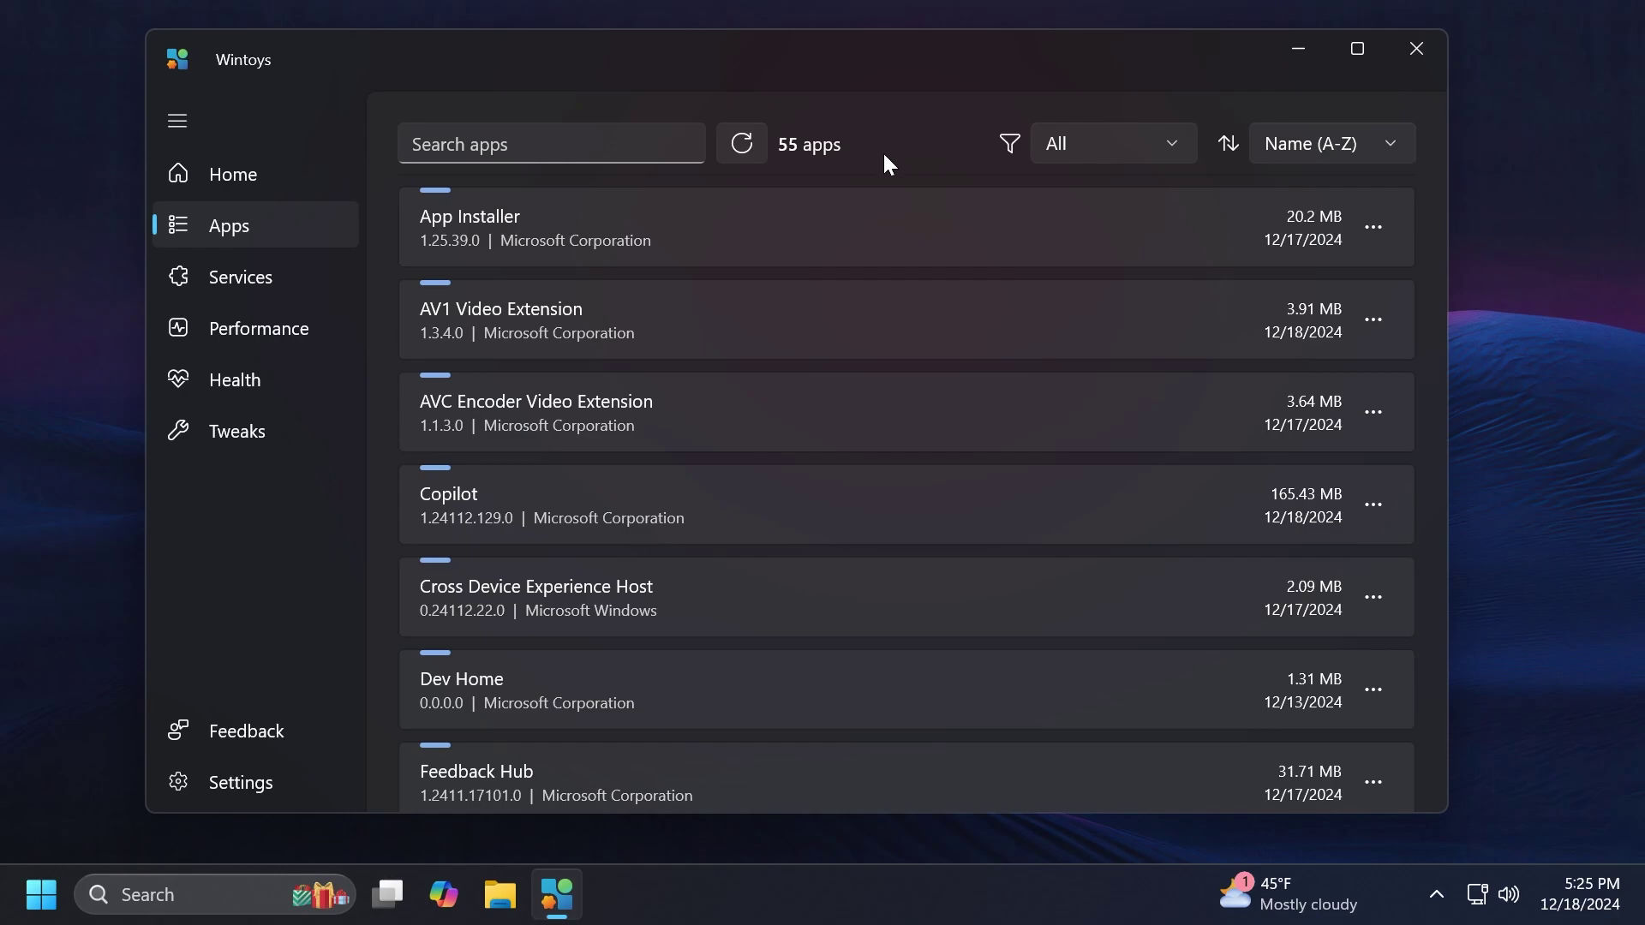
scroll(850, 254, down, 4)
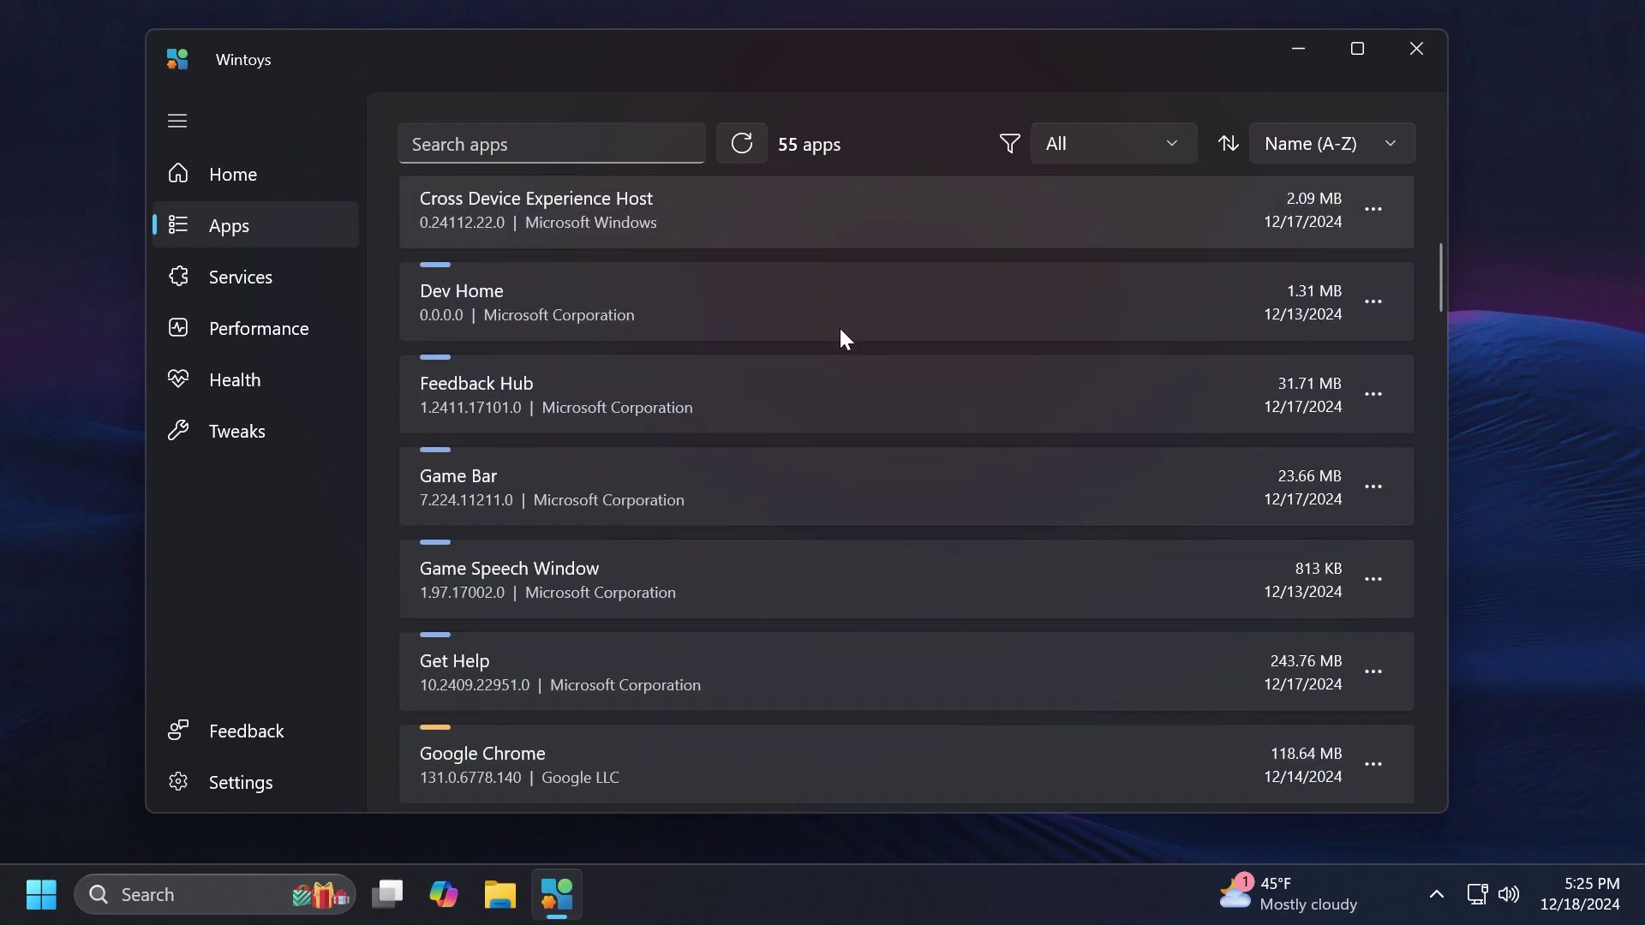
scroll(844, 338, up, 4)
- Search the app list for 'edge', clear the search, and check Google Chrome's actions
click(525, 143)
text(edge)
key(ctrl+a)
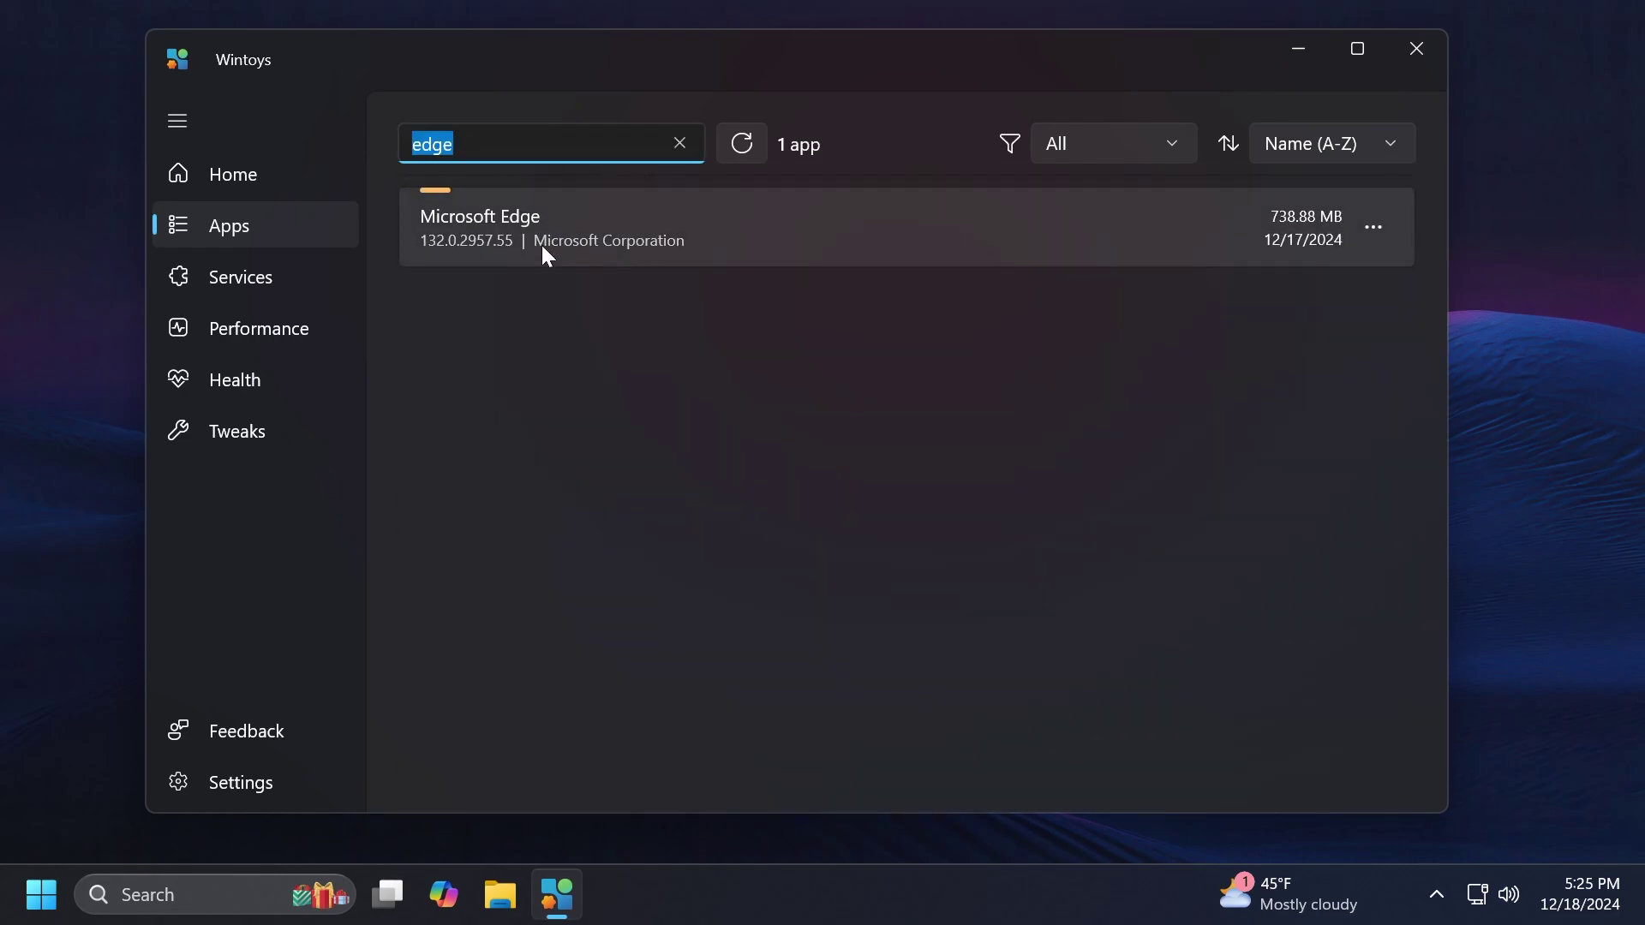
key(BackSpace)
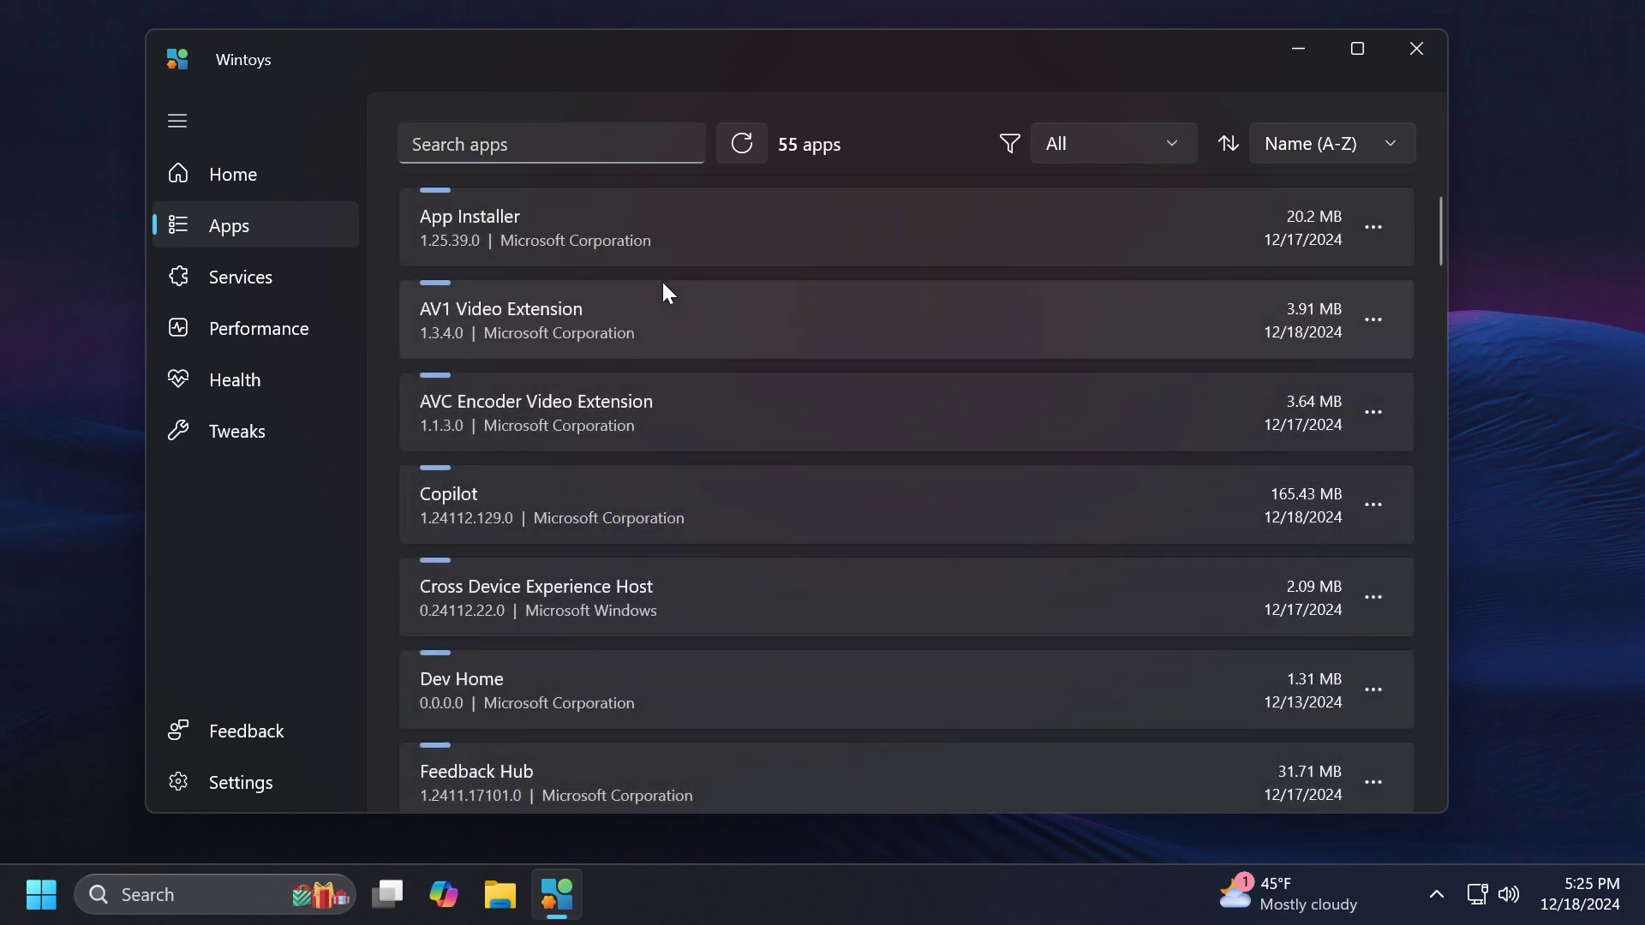
scroll(779, 327, down, 9)
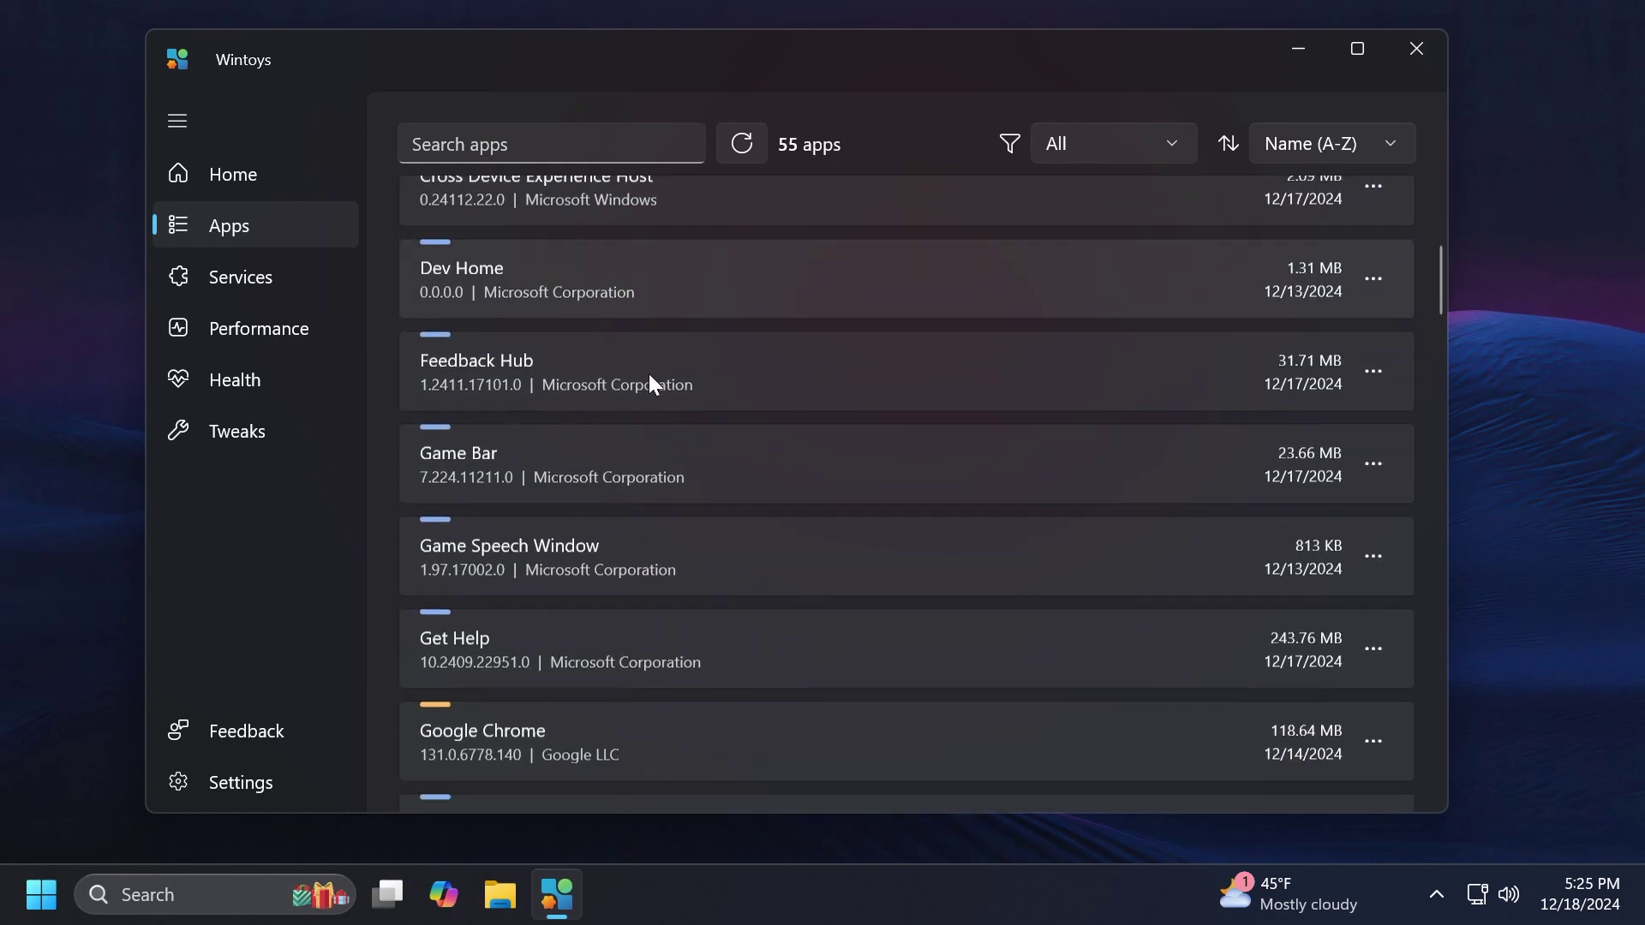
click(1373, 280)
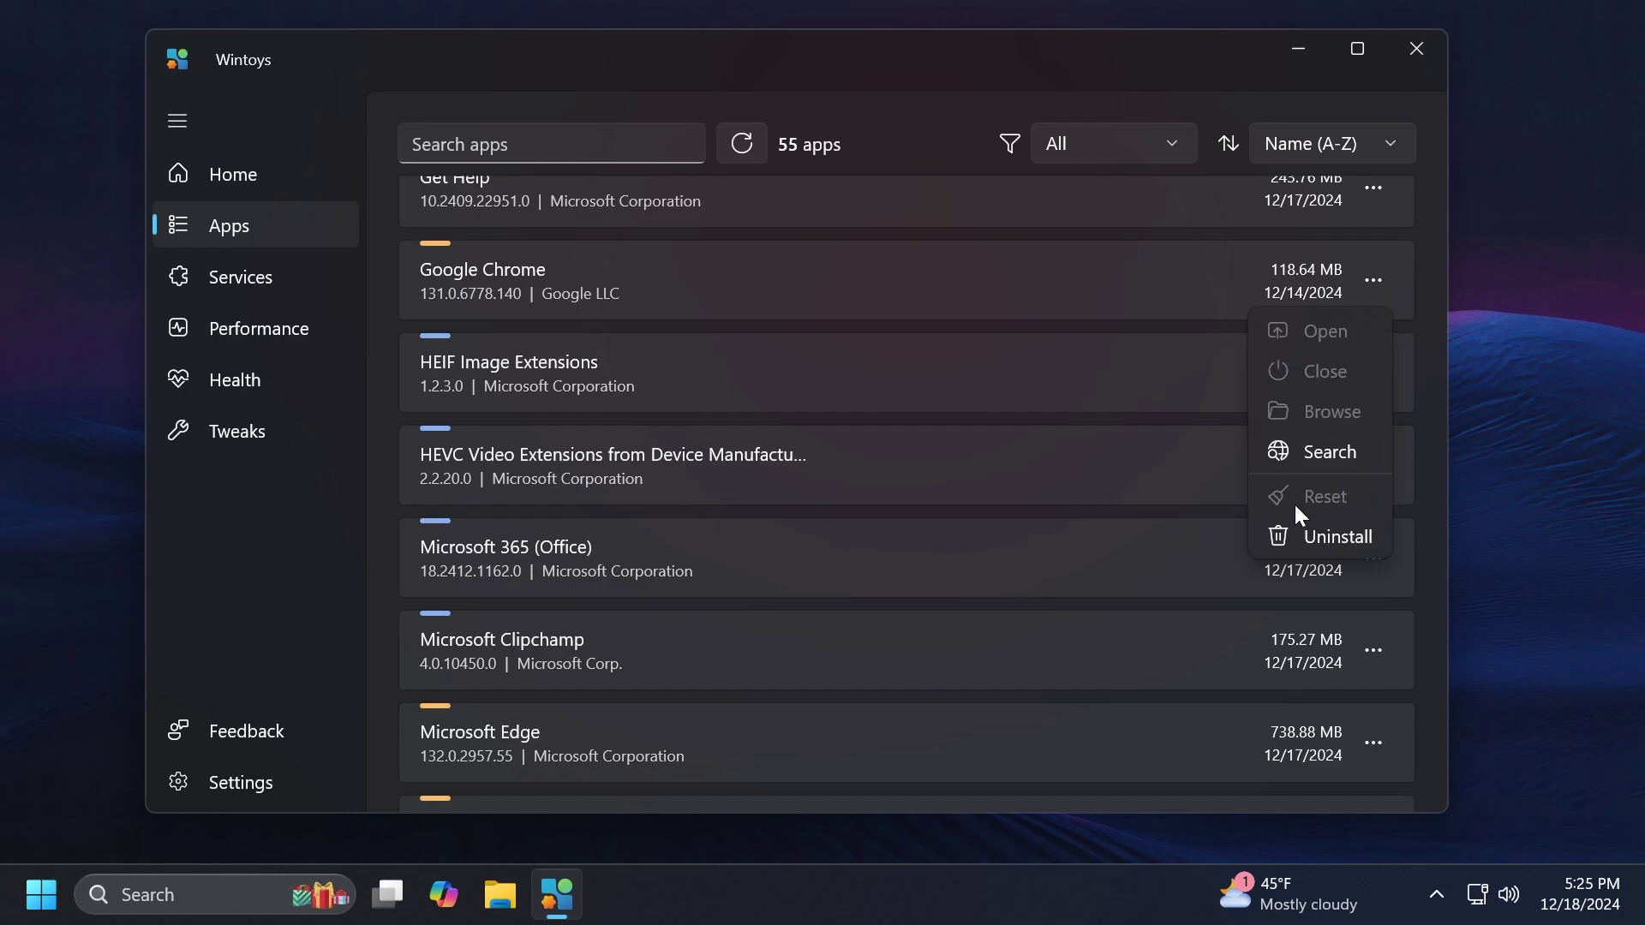
click(1101, 501)
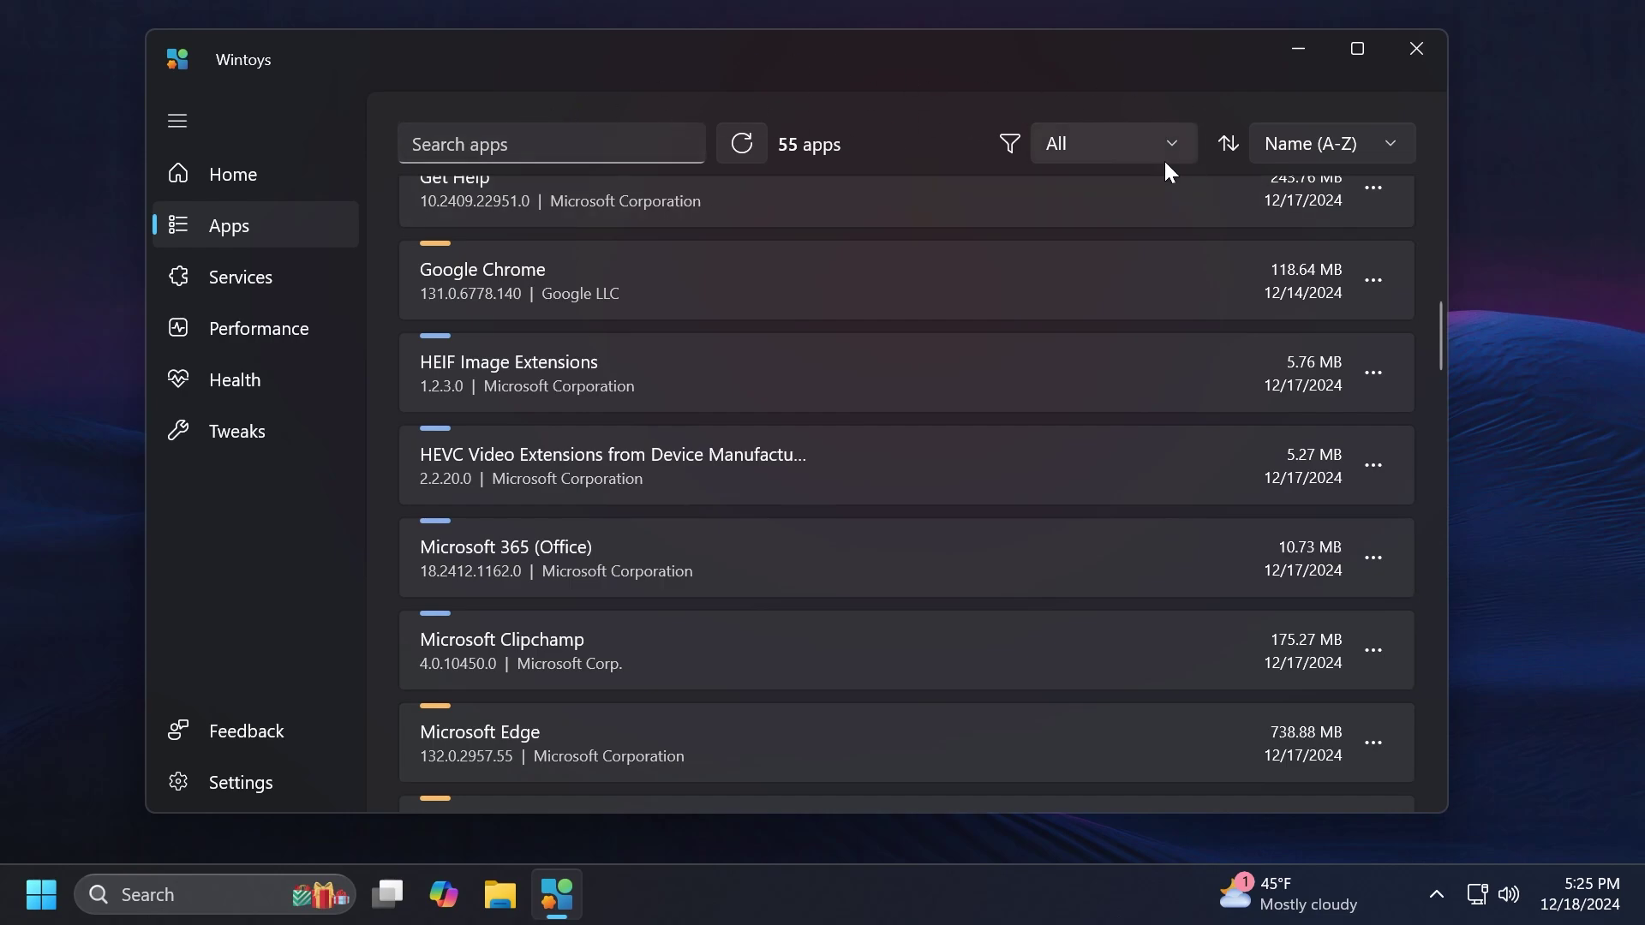
click(292, 279)
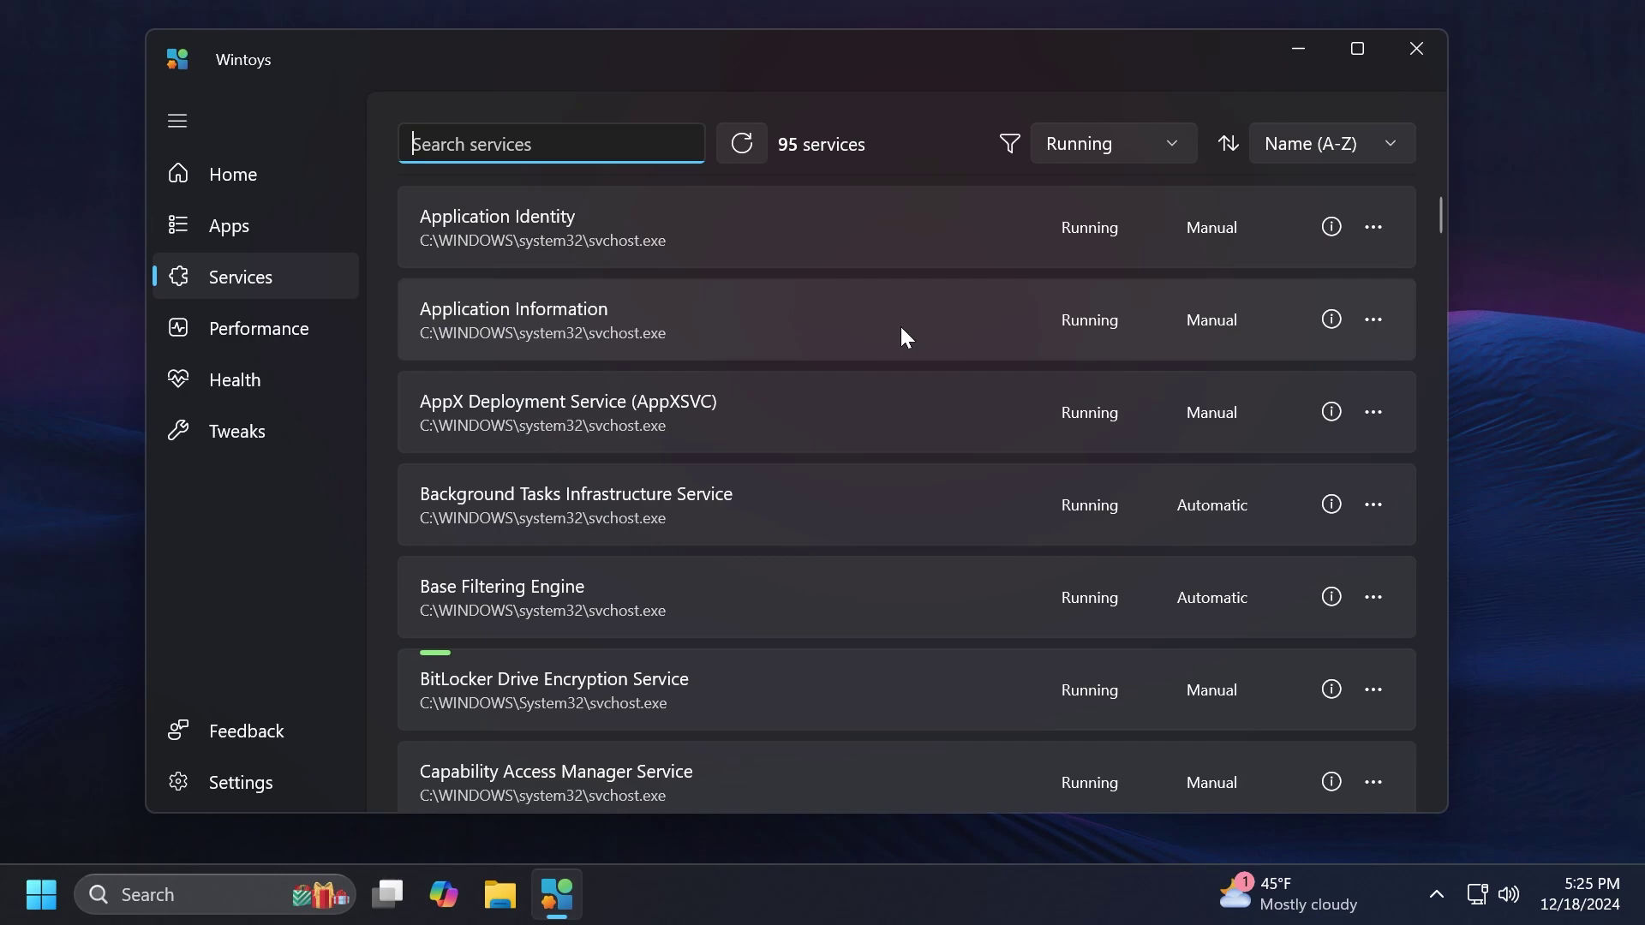
scroll(810, 257, down, 15)
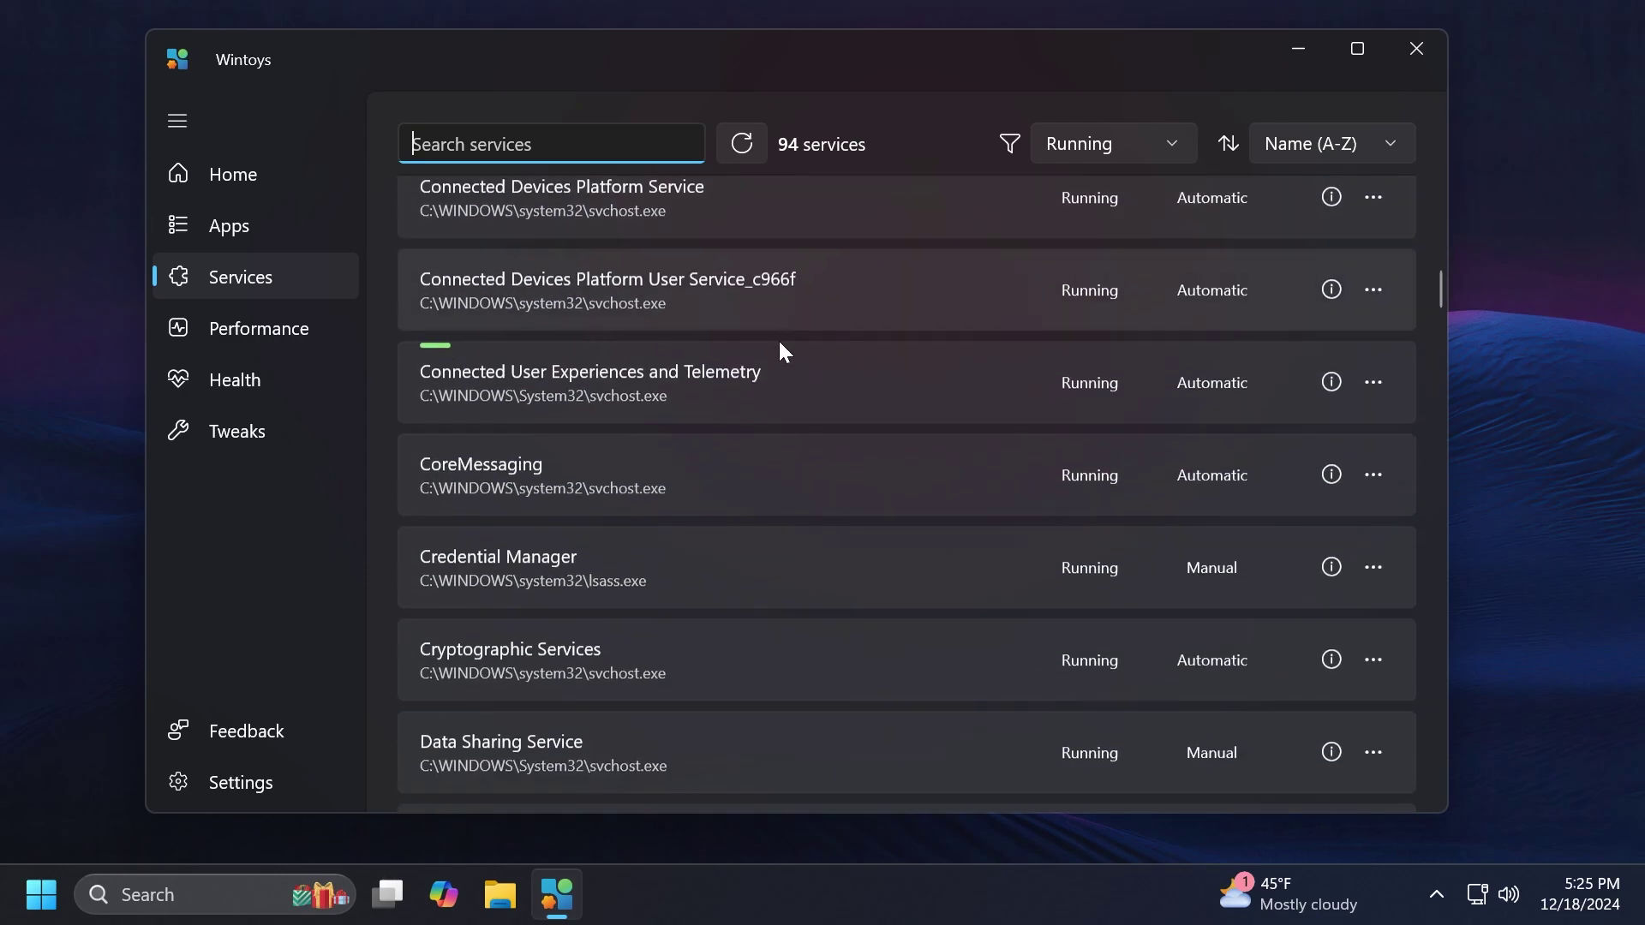
scroll(721, 377, down, 7)
scroll(627, 399, up, 20)
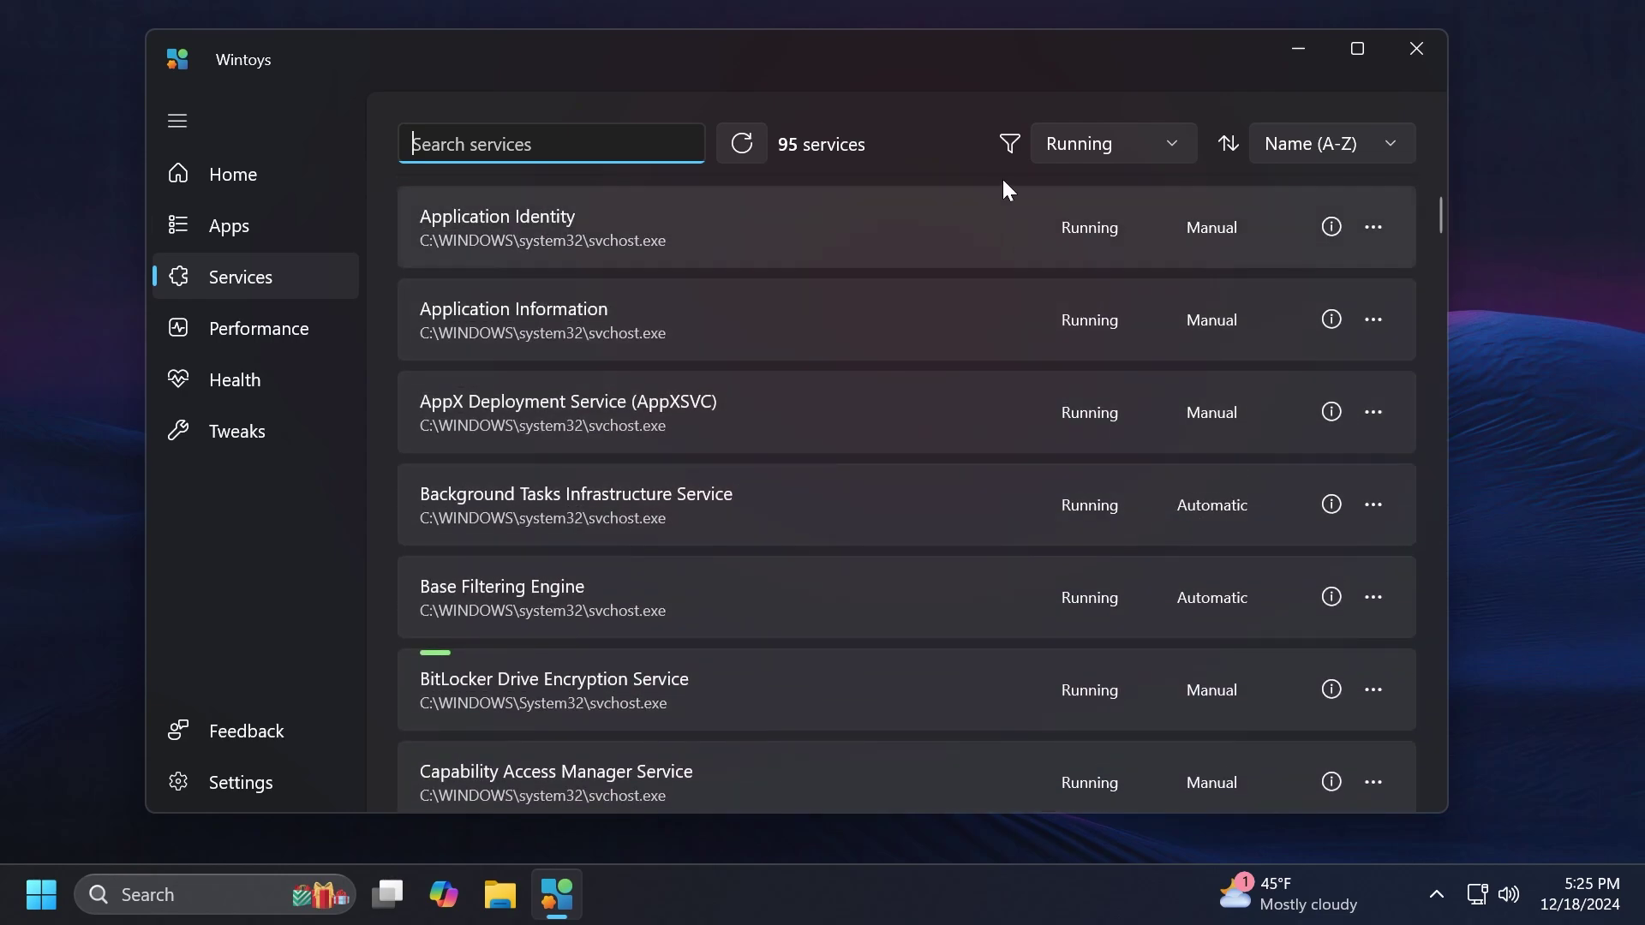
click(1085, 145)
click(917, 171)
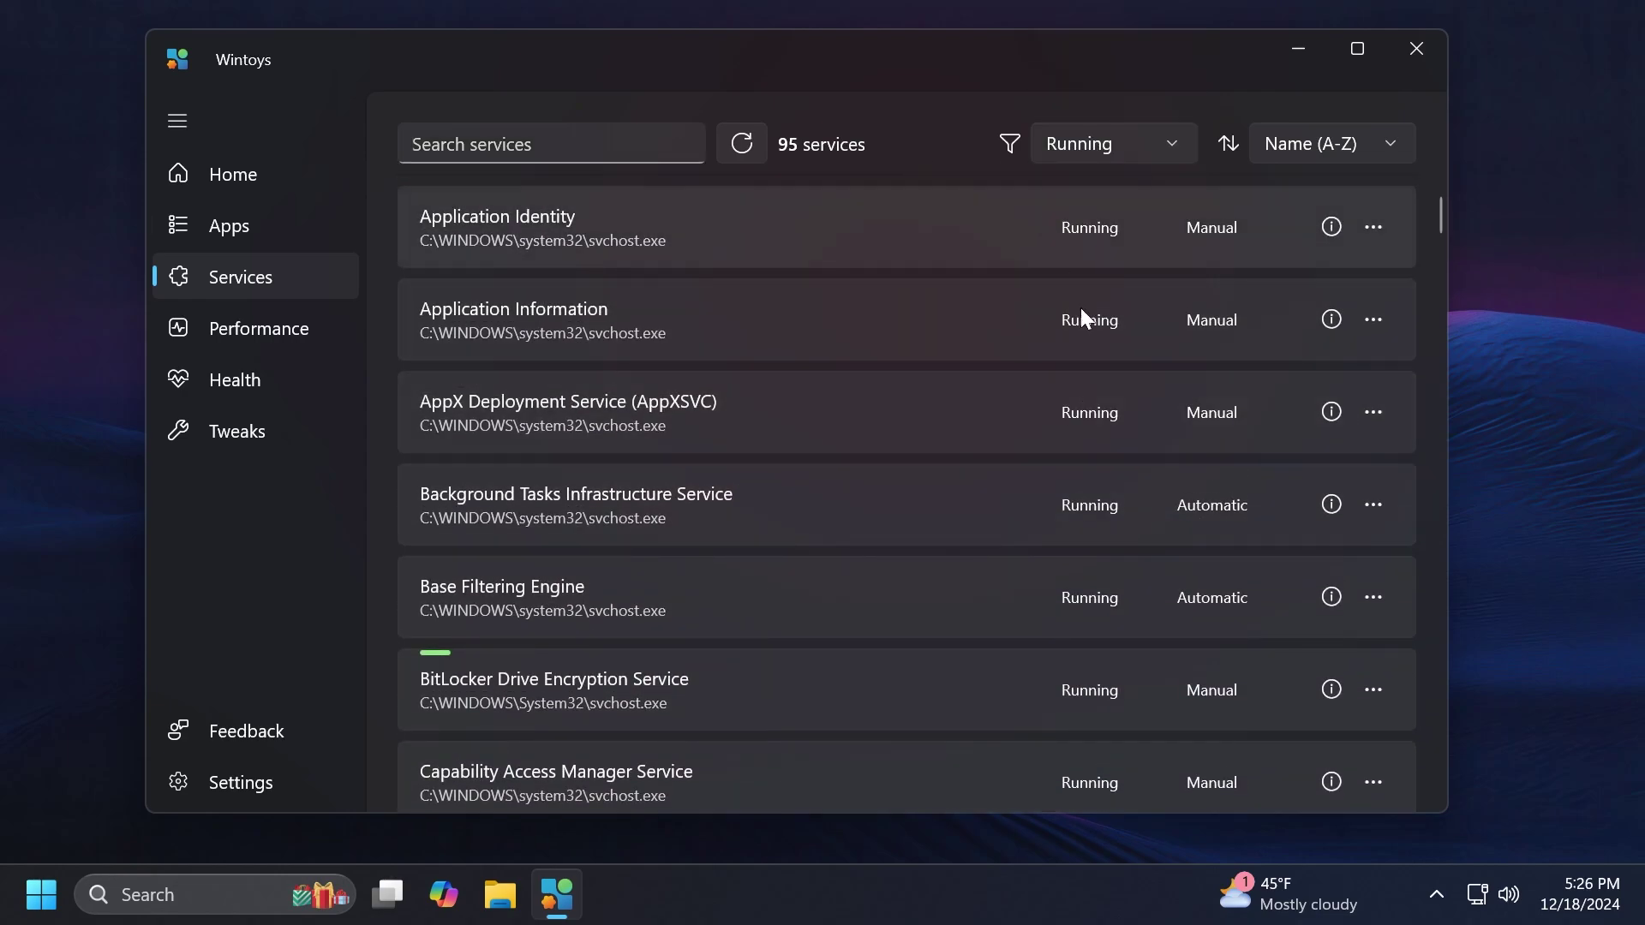
click(1097, 142)
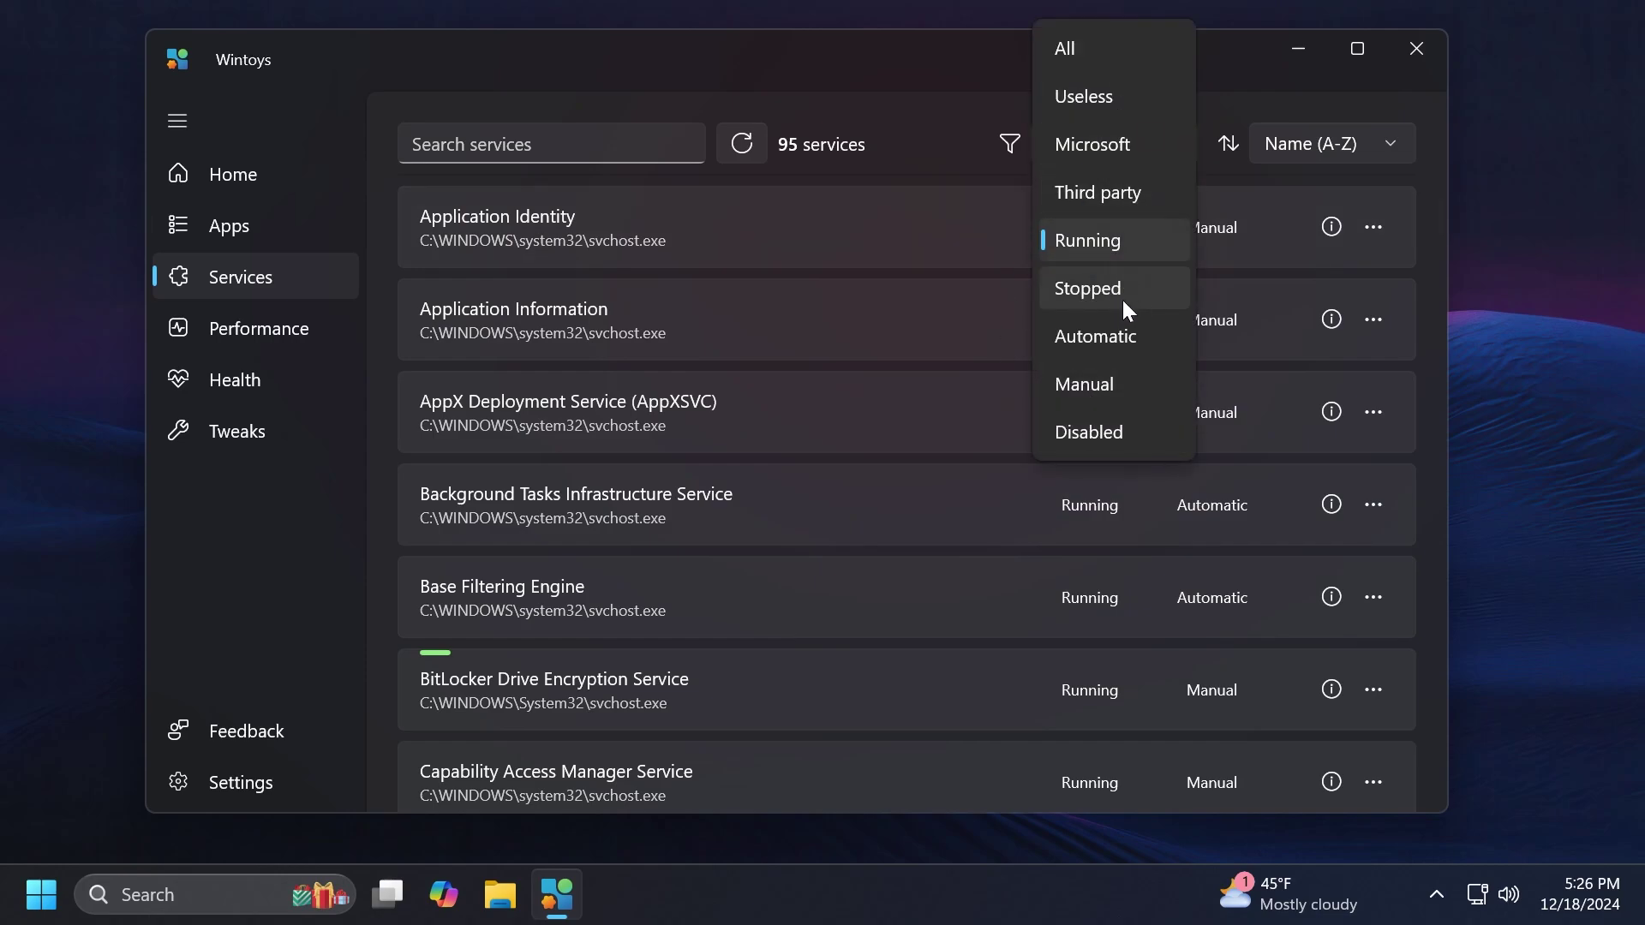
click(987, 248)
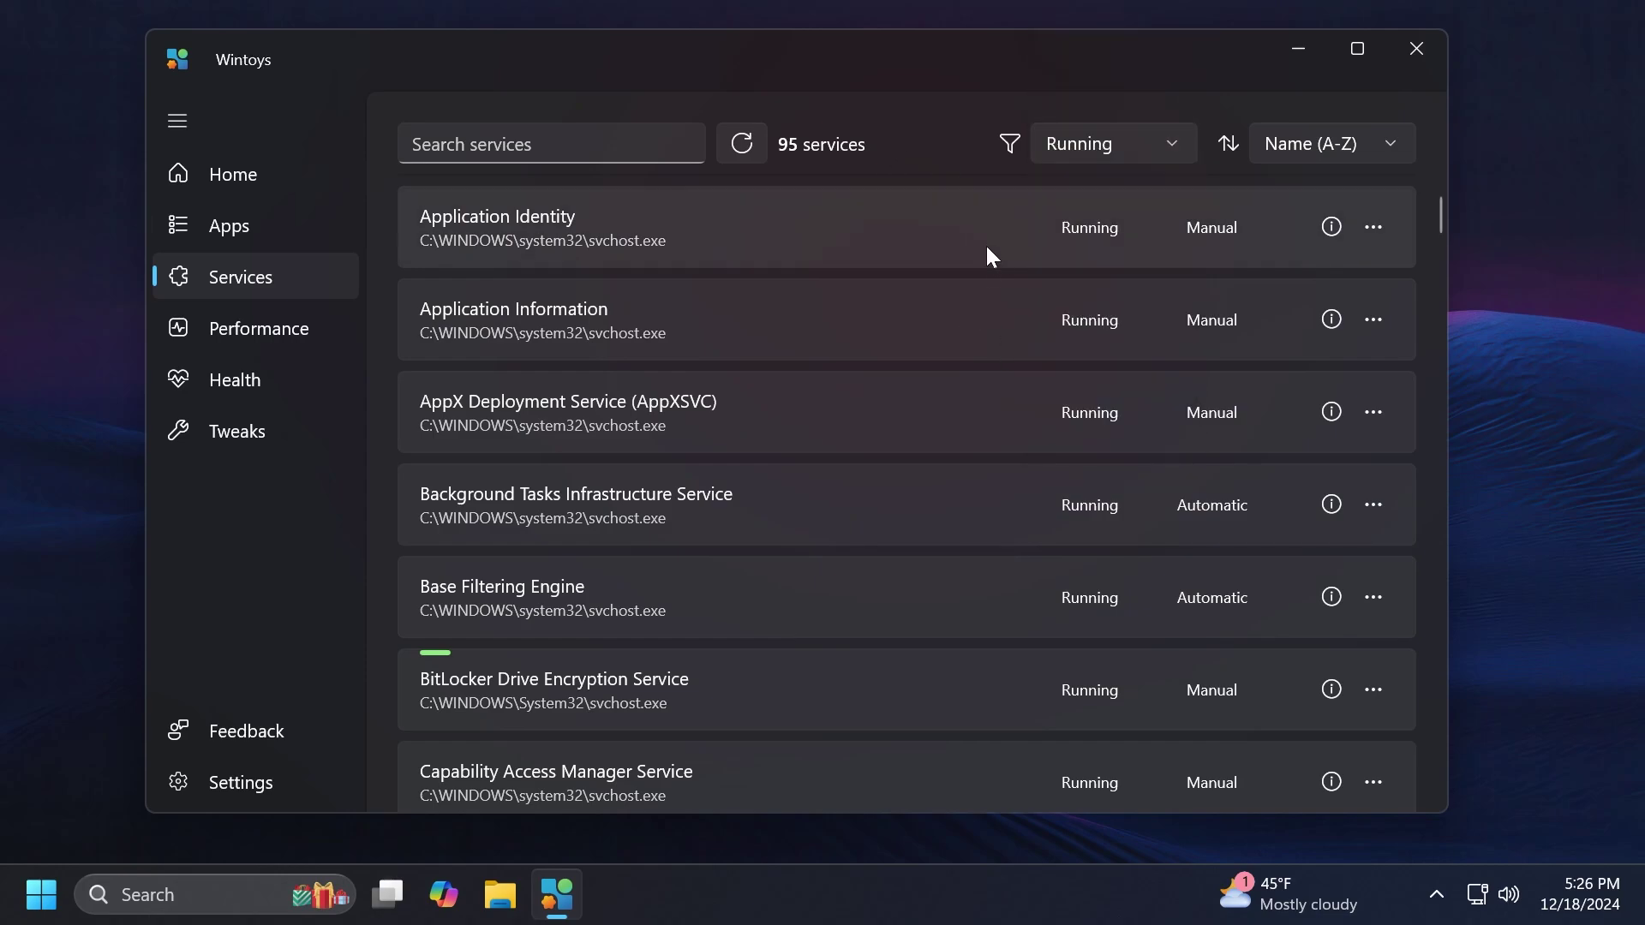
click(1285, 142)
click(1197, 90)
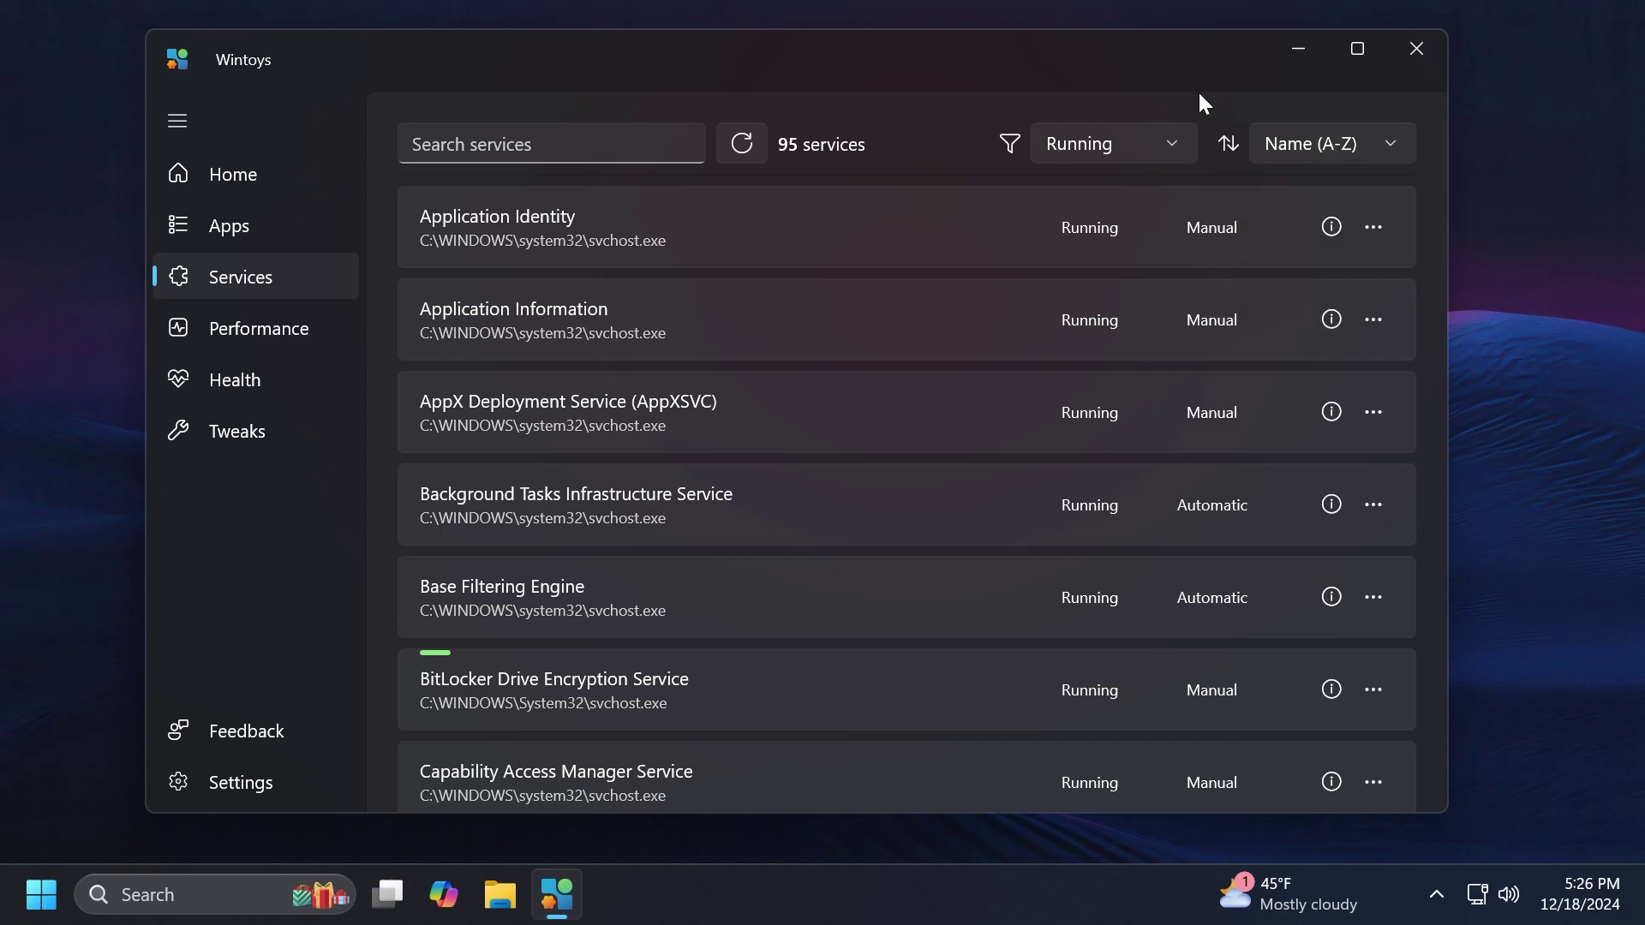
click(1371, 228)
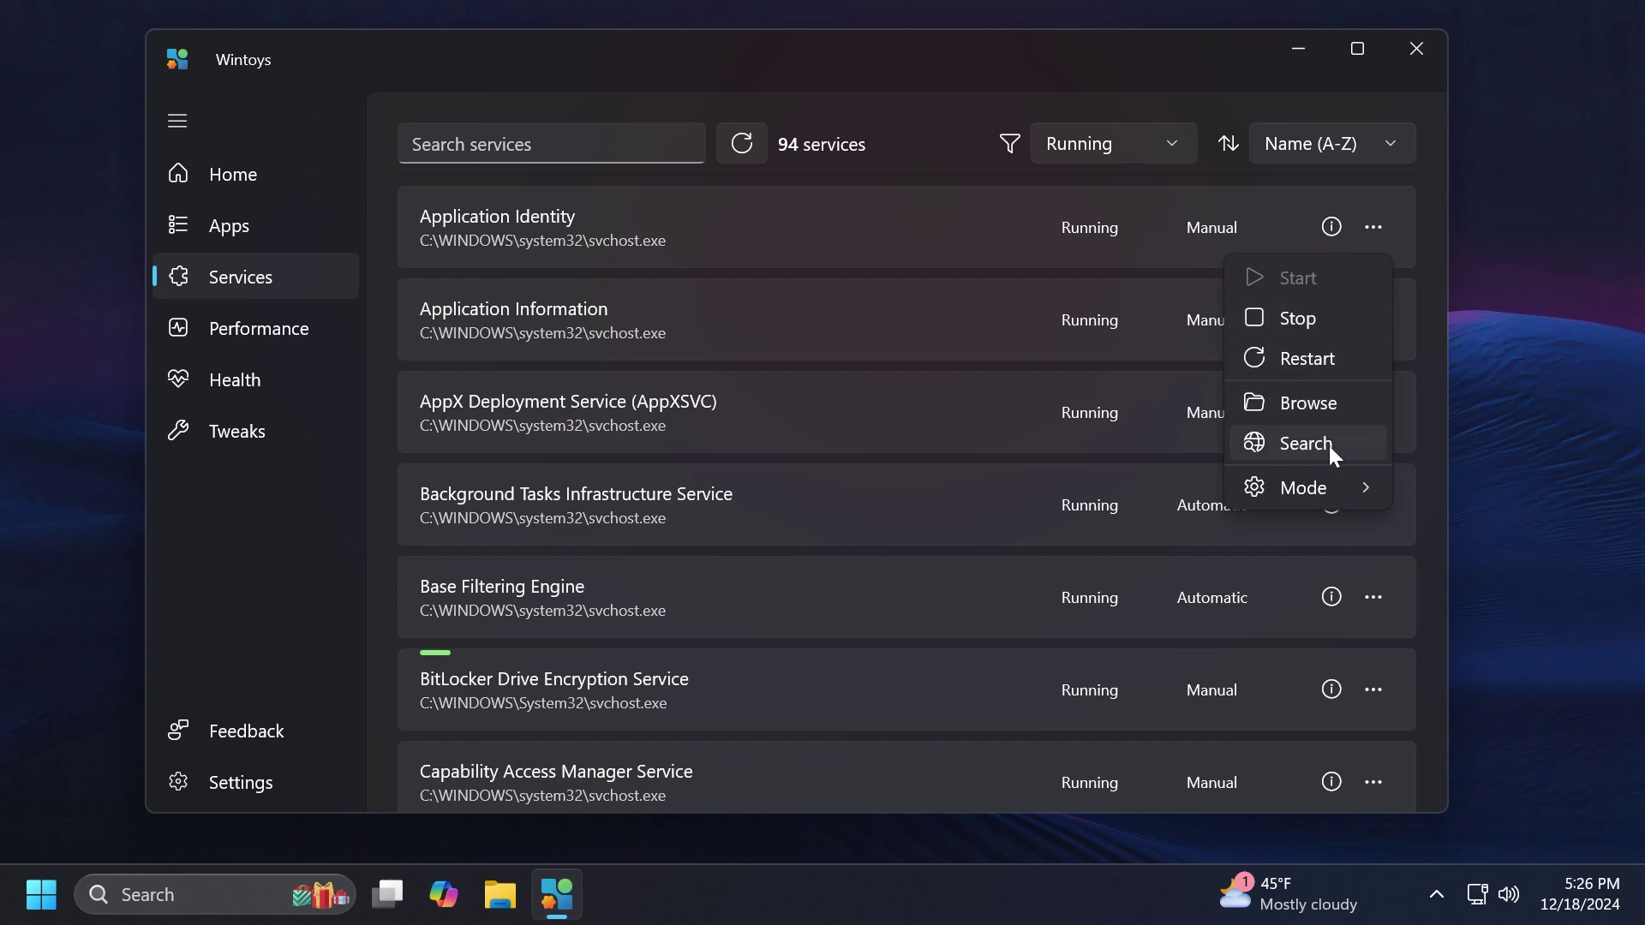
mouse_move(1322, 492)
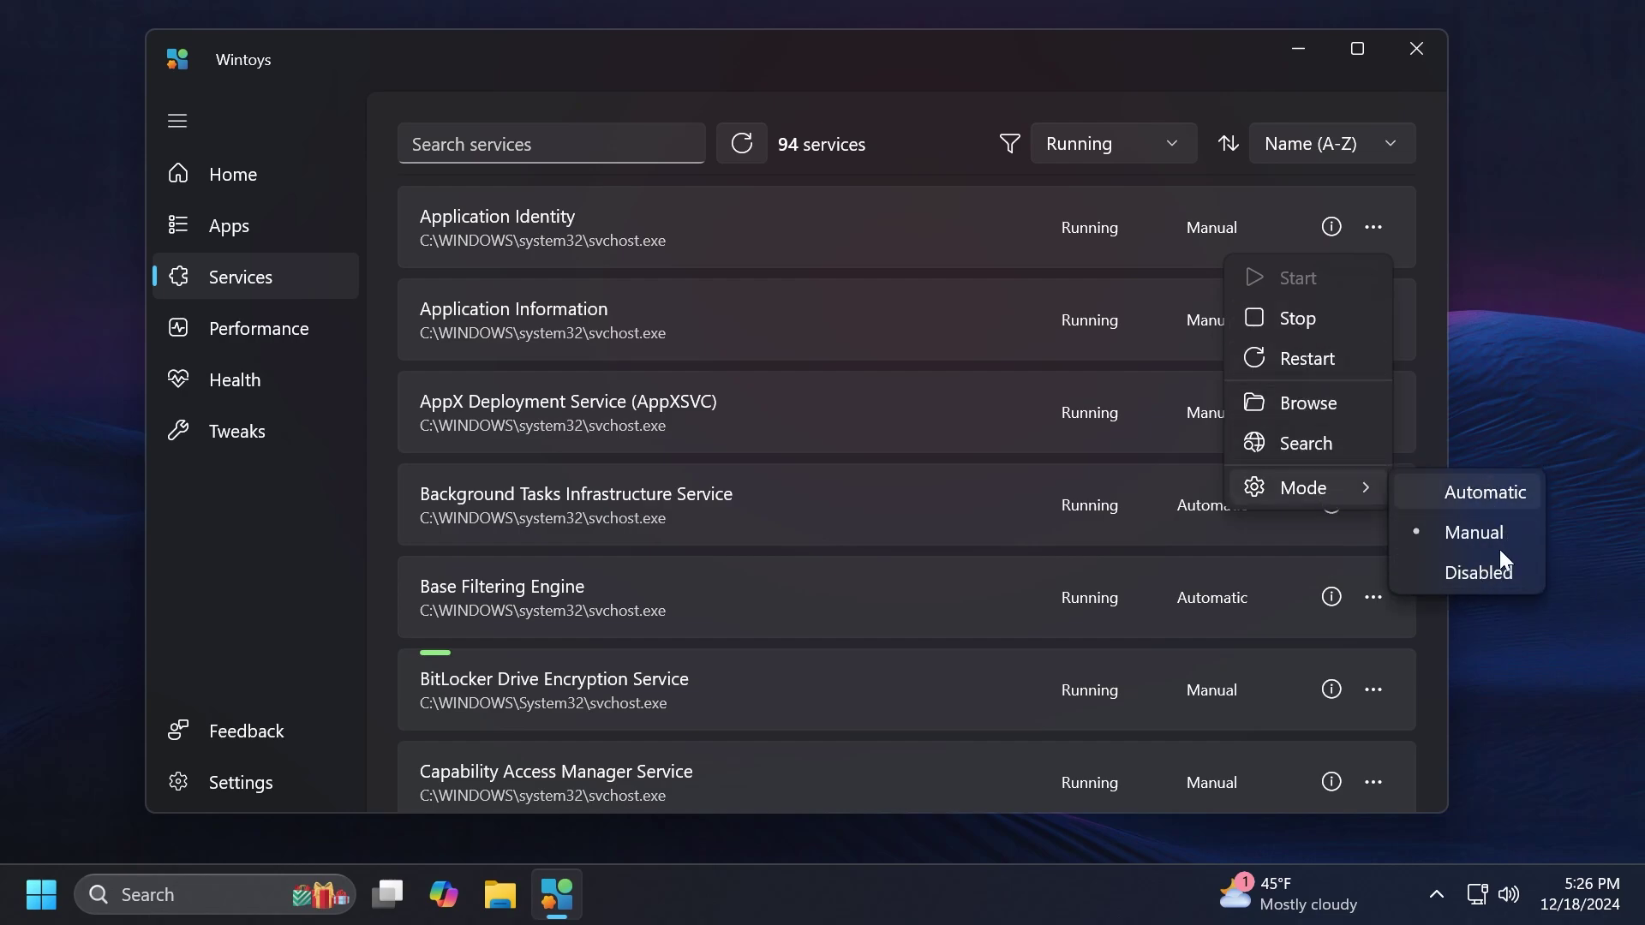
click(935, 155)
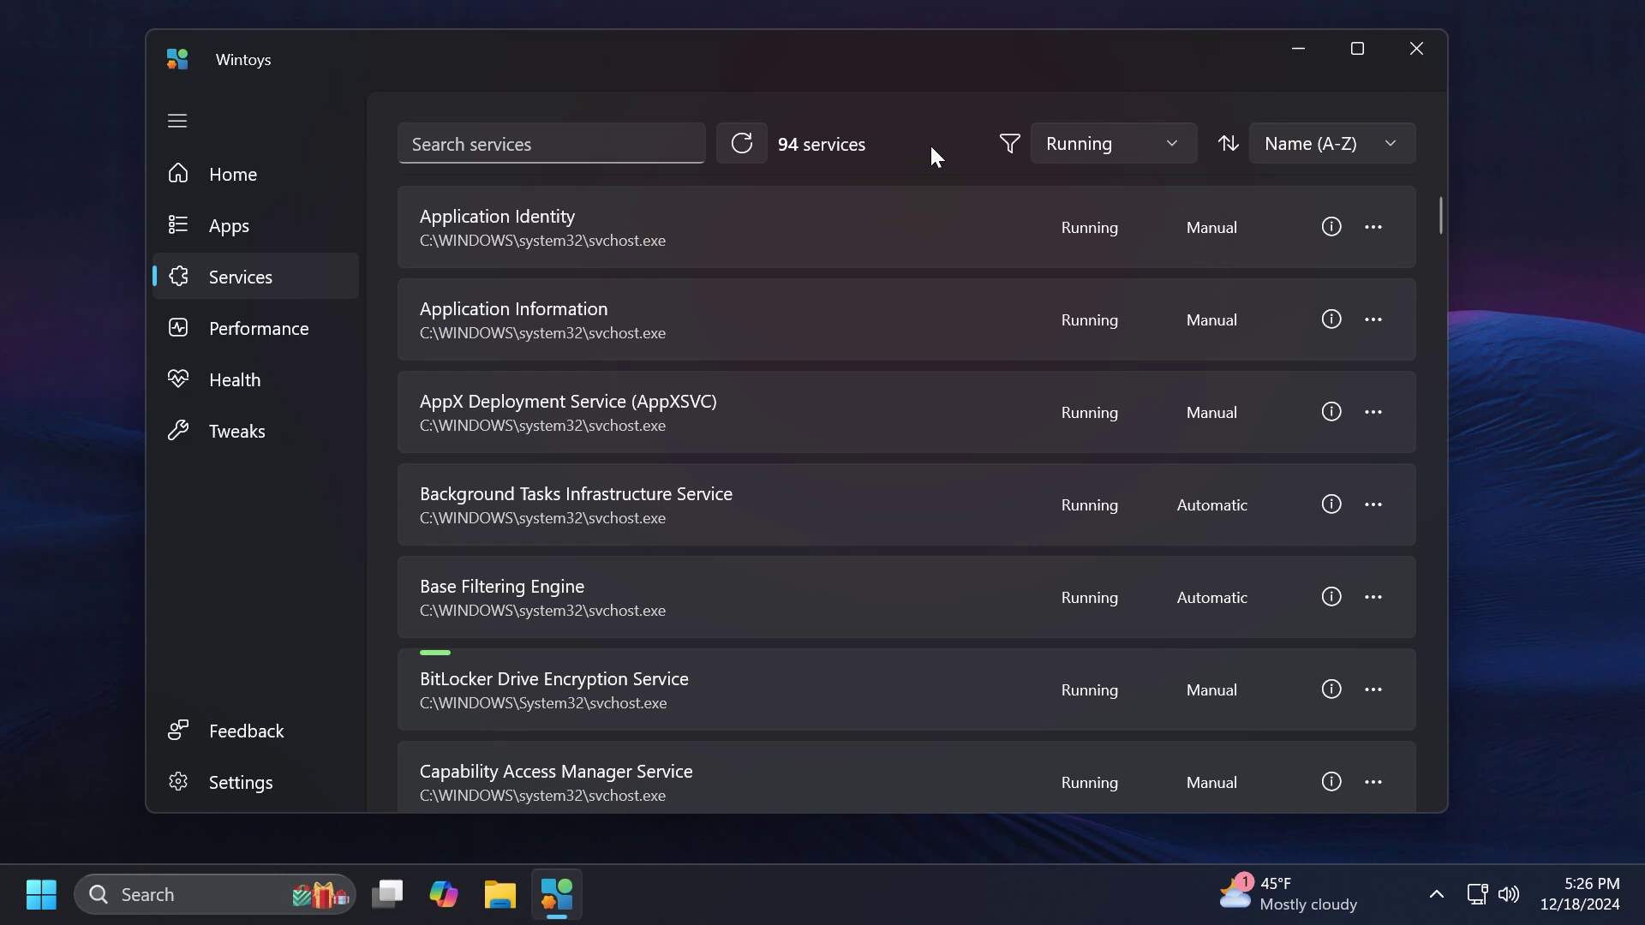
- Go to Wintoys' Performance page and return to the top of it
click(272, 340)
scroll(923, 308, down, 5)
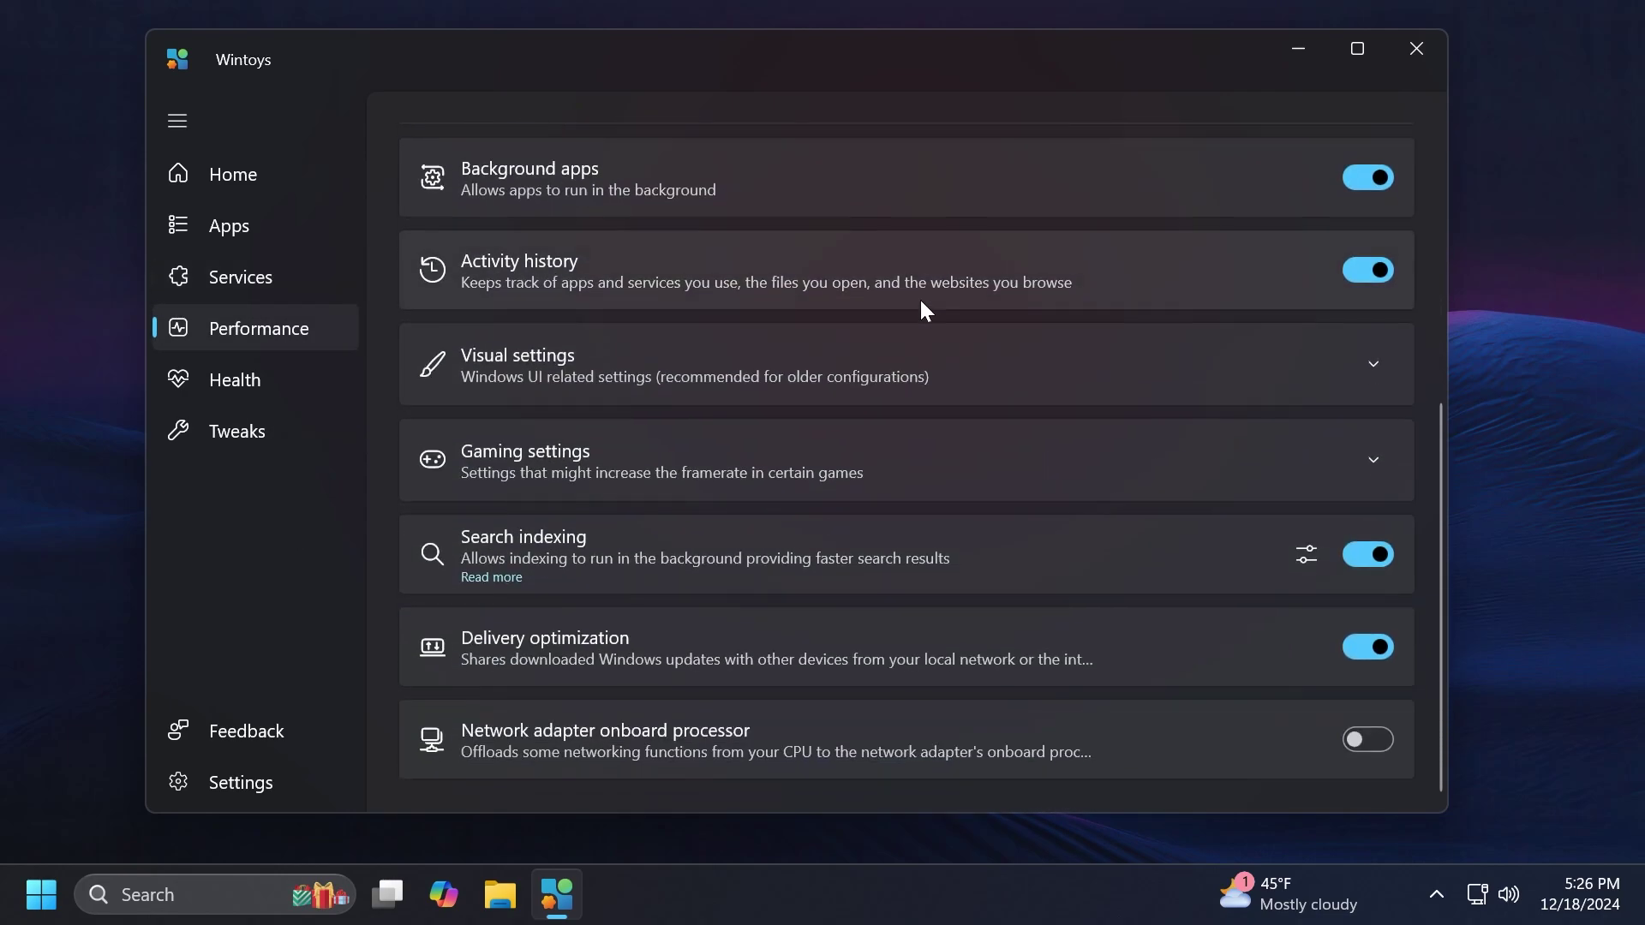
scroll(925, 310, up, 5)
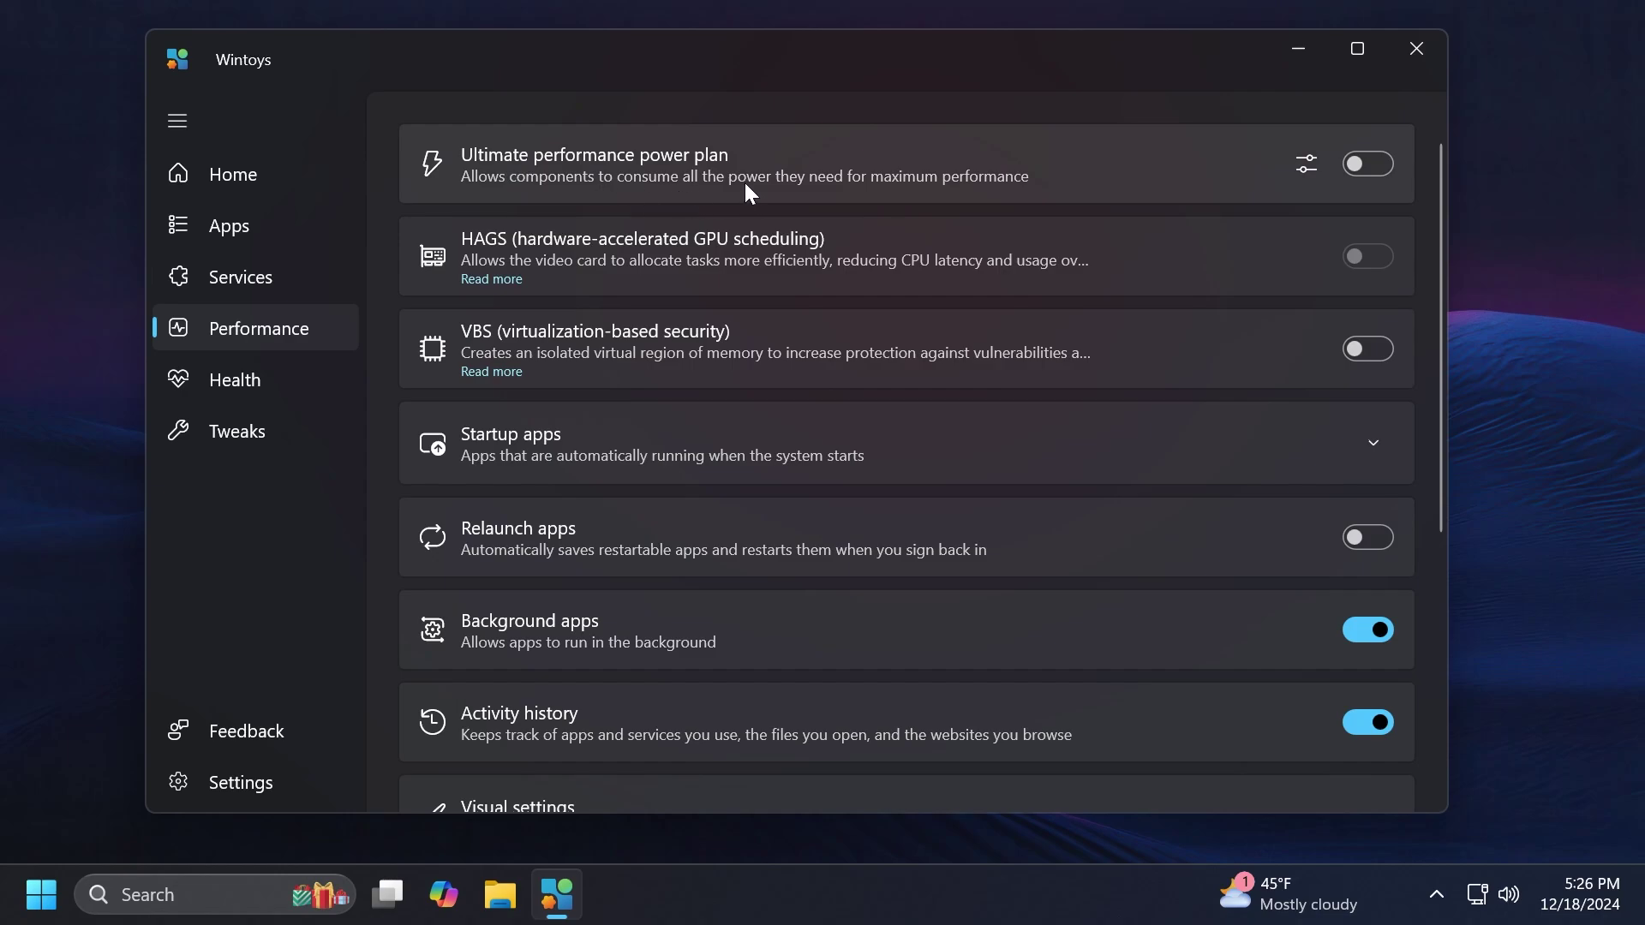
- Enable the Ultimate performance power plan, confirm it in Power Options, then close that window
click(1369, 164)
click(1303, 166)
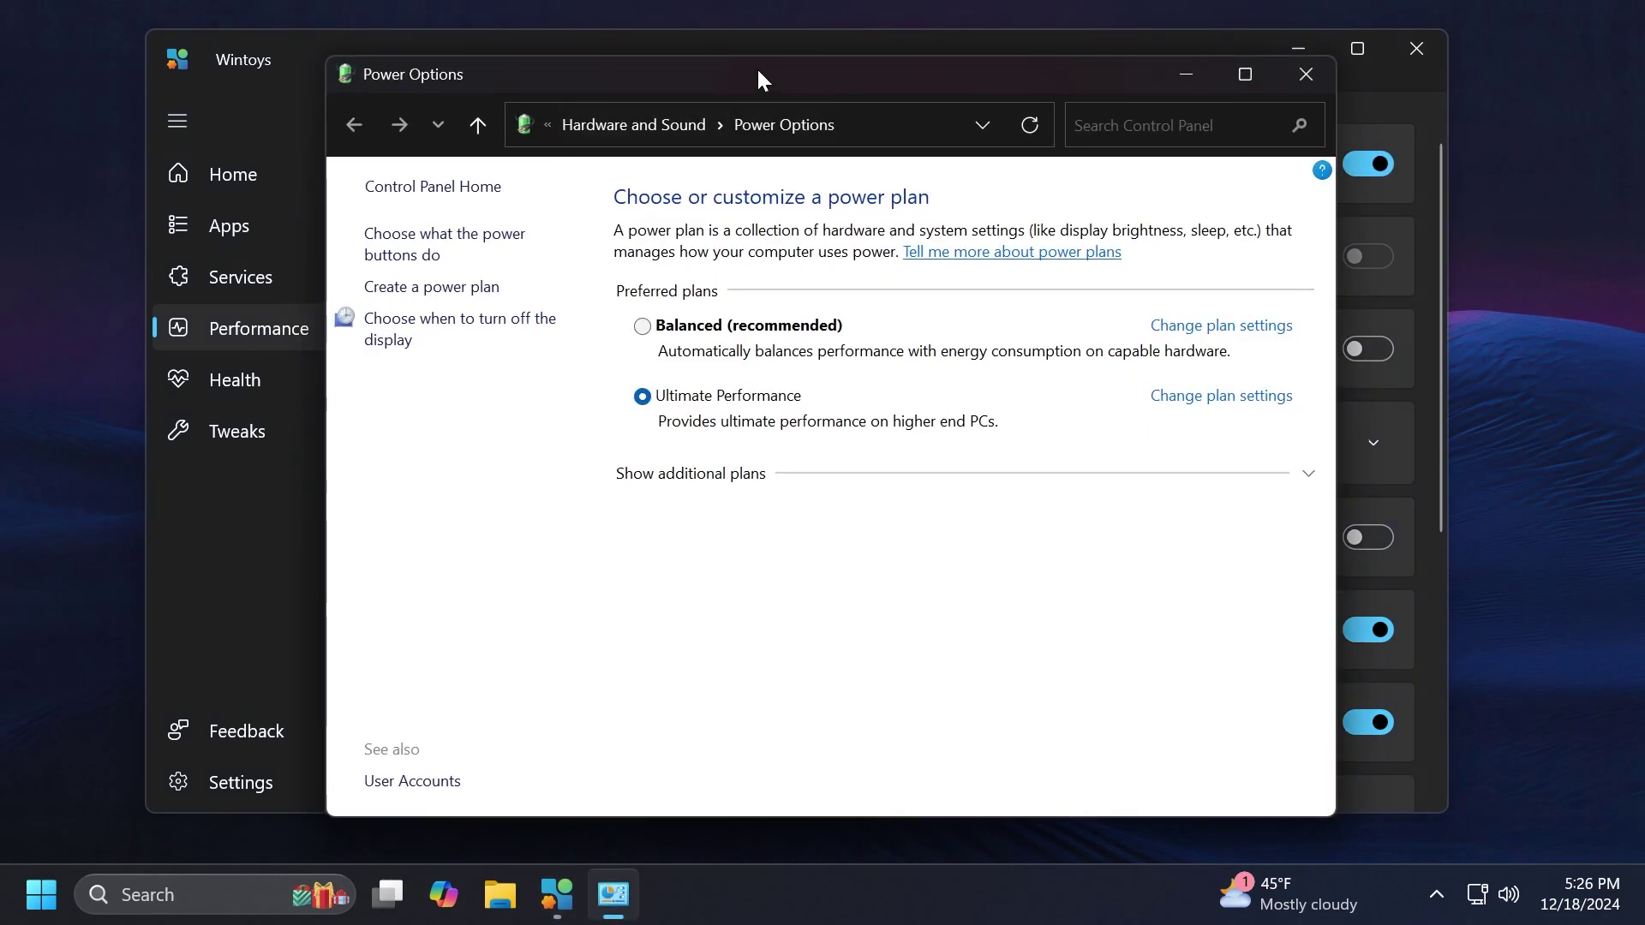
drag(757, 68, 476, 231)
drag(680, 240, 909, 83)
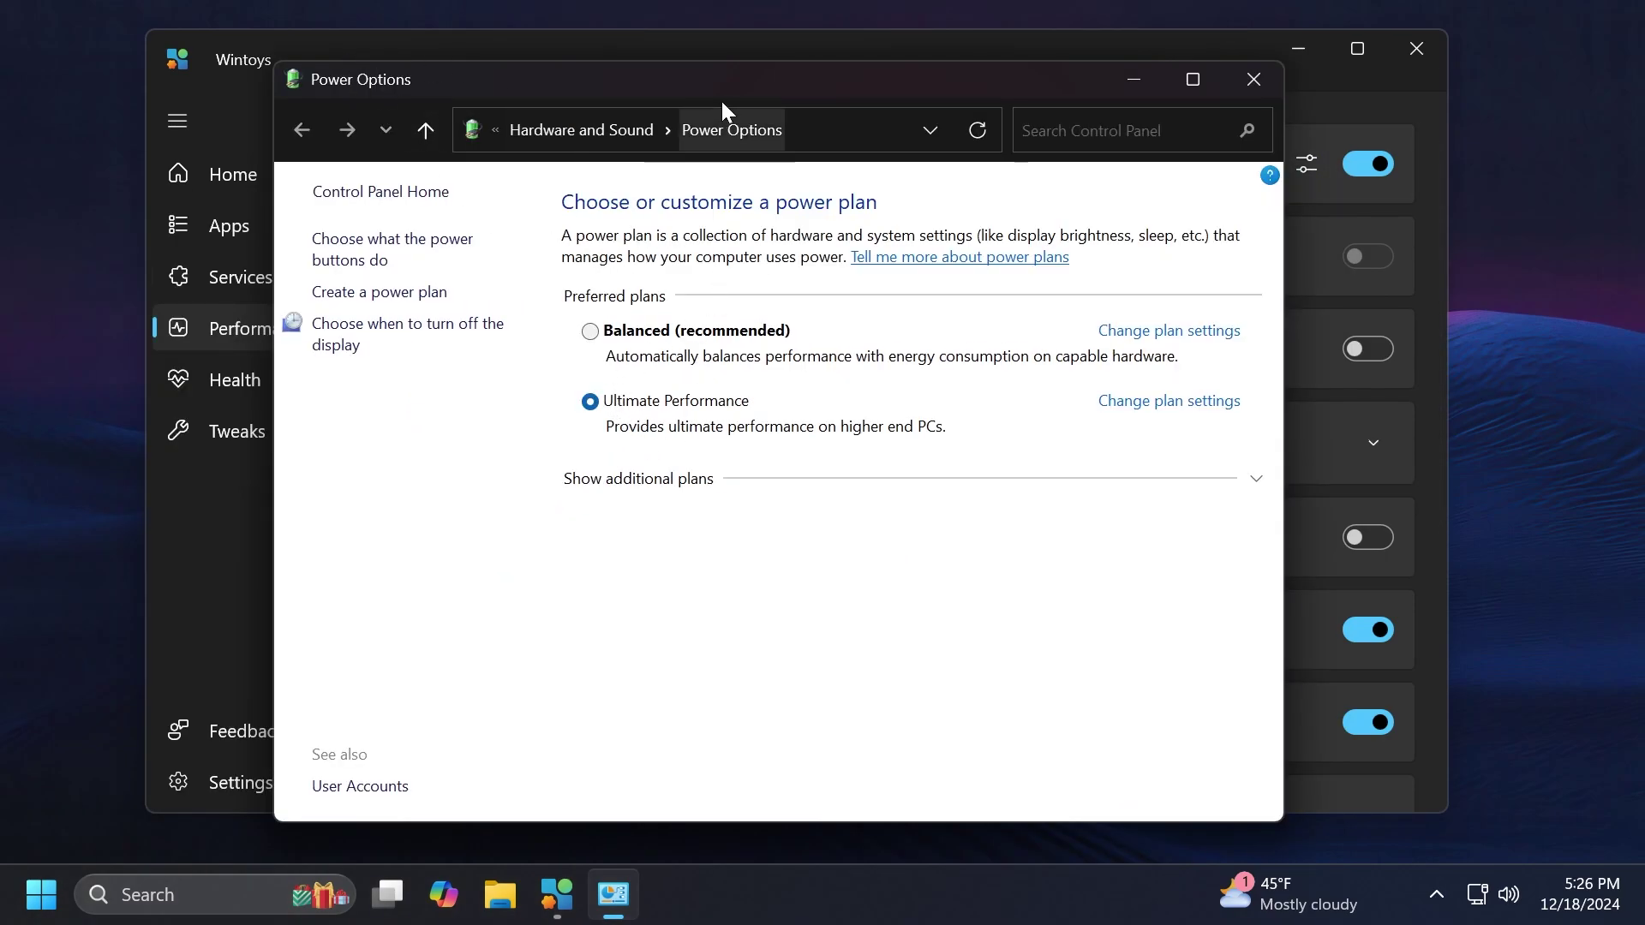
drag(720, 94, 557, 87)
click(1091, 73)
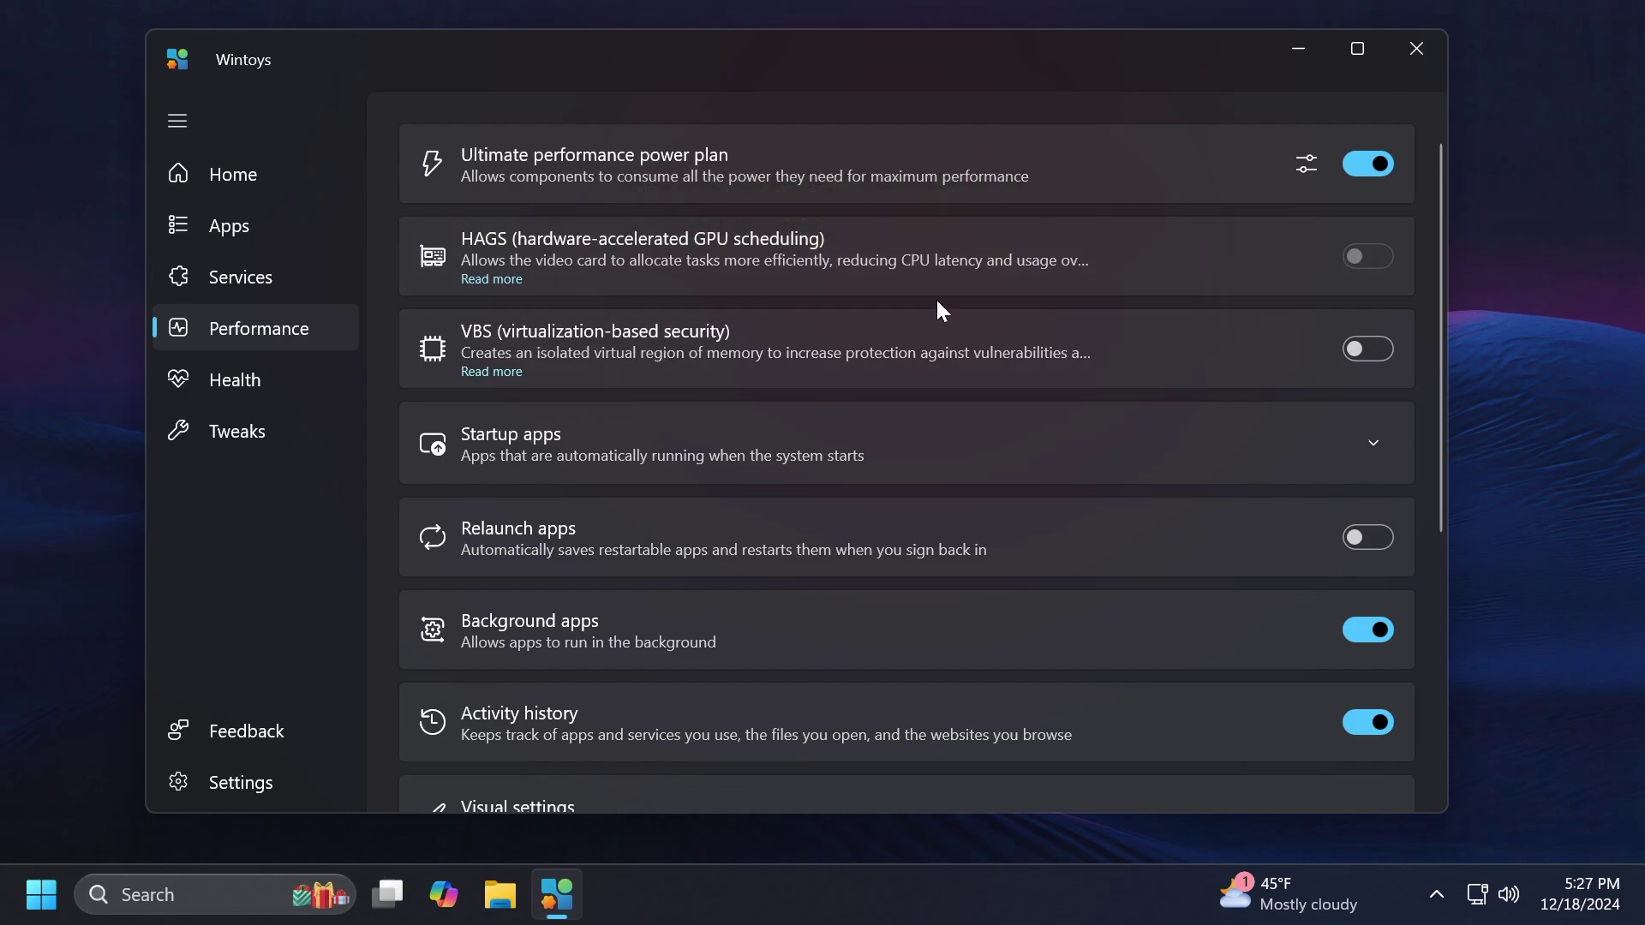
- Switch off Microsoft Teams in the Startup apps list, then collapse the list
scroll(940, 308, down, 3)
click(900, 257)
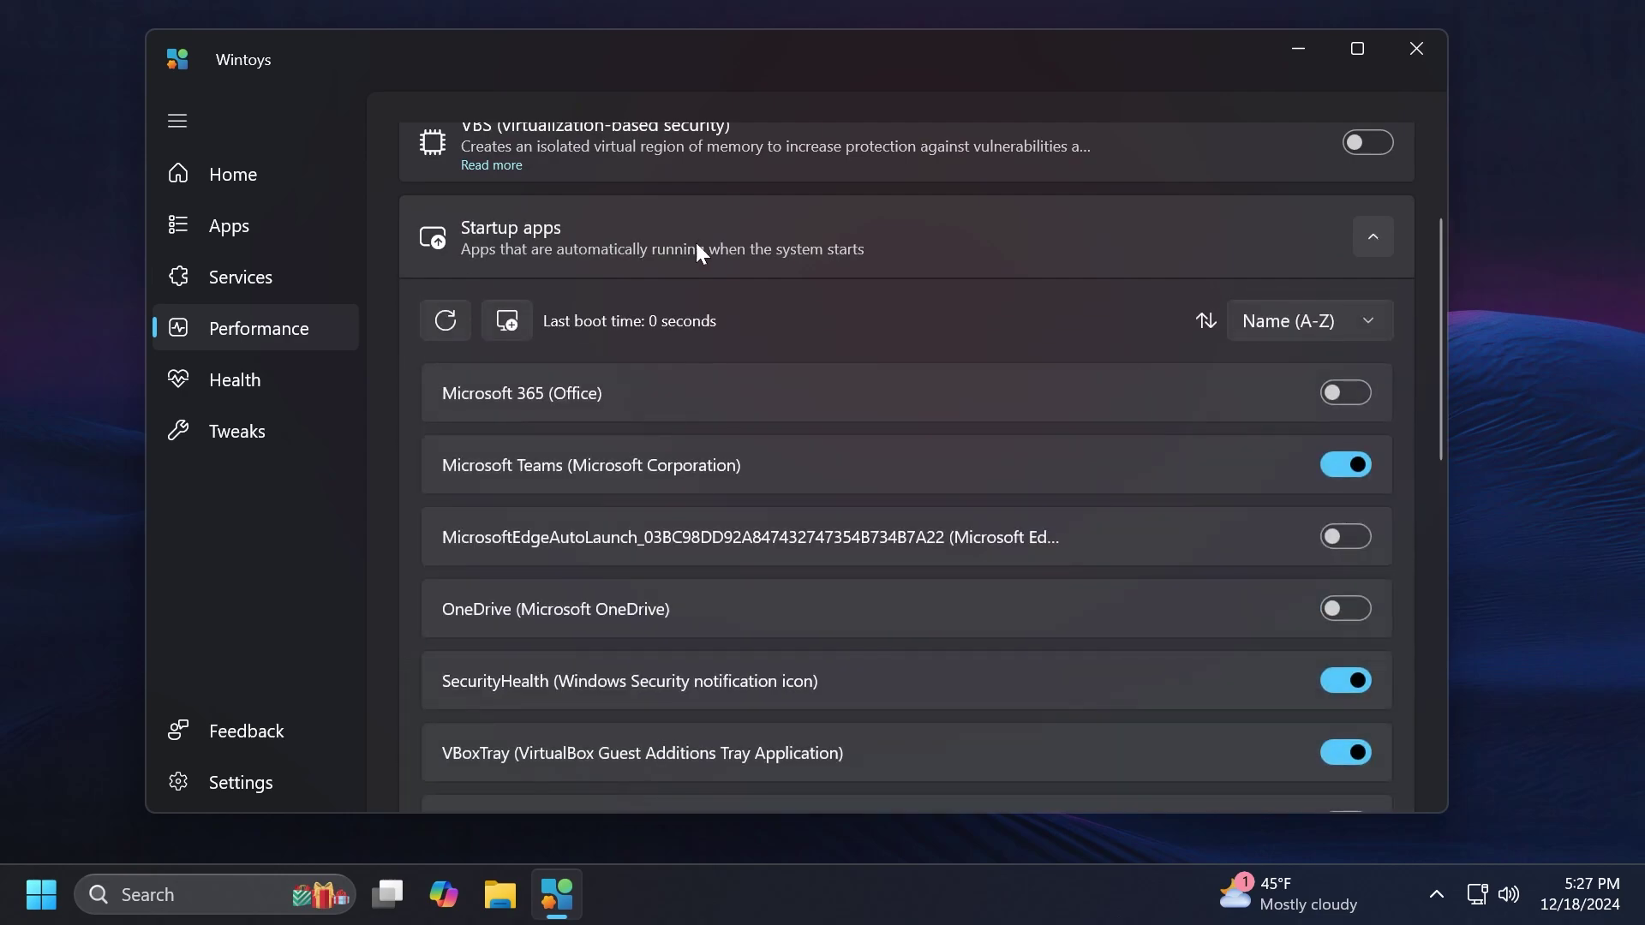
scroll(780, 257, down, 3)
scroll(782, 411, up, 2)
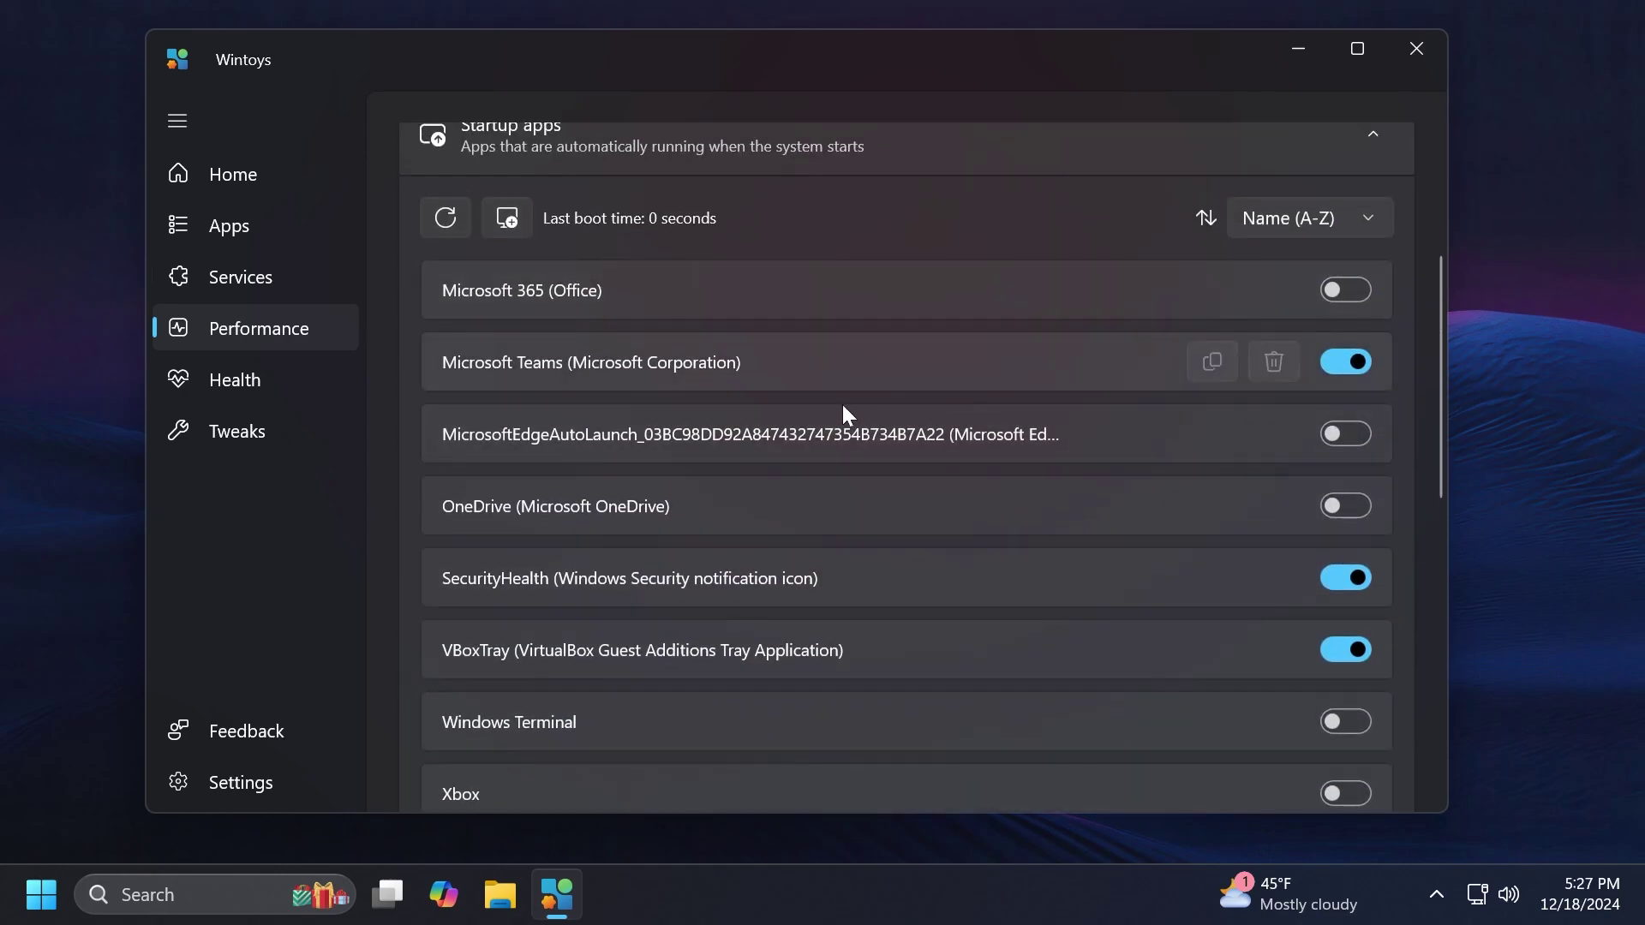
scroll(832, 270, down, 1)
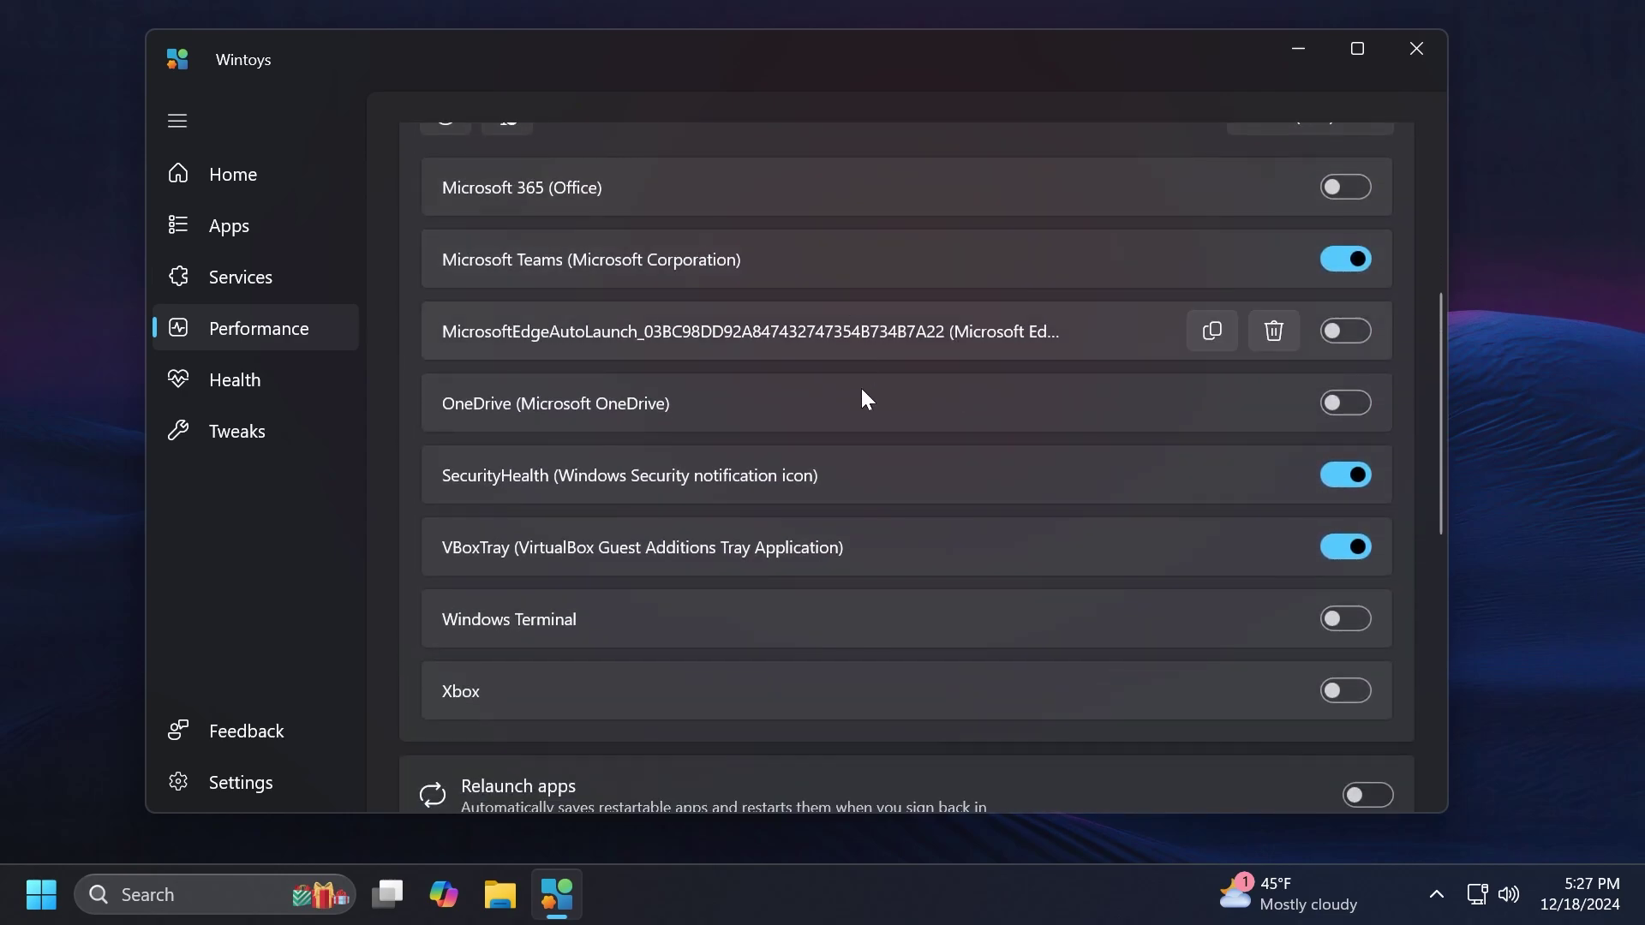
click(1343, 258)
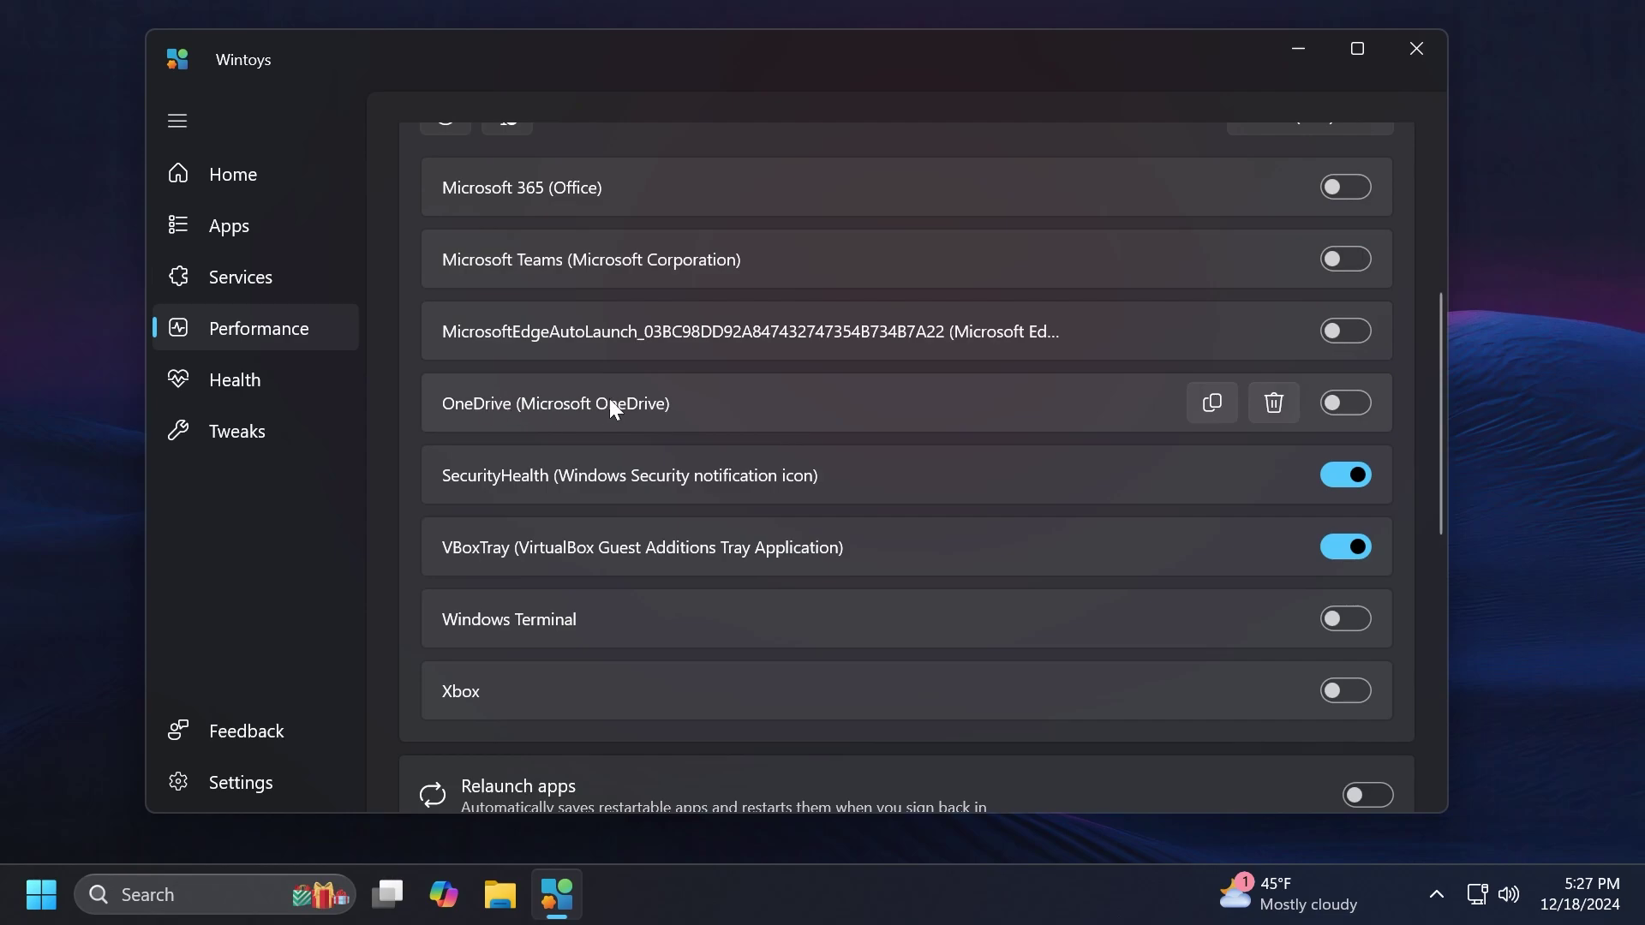
scroll(609, 402, down, 2)
scroll(654, 454, up, 5)
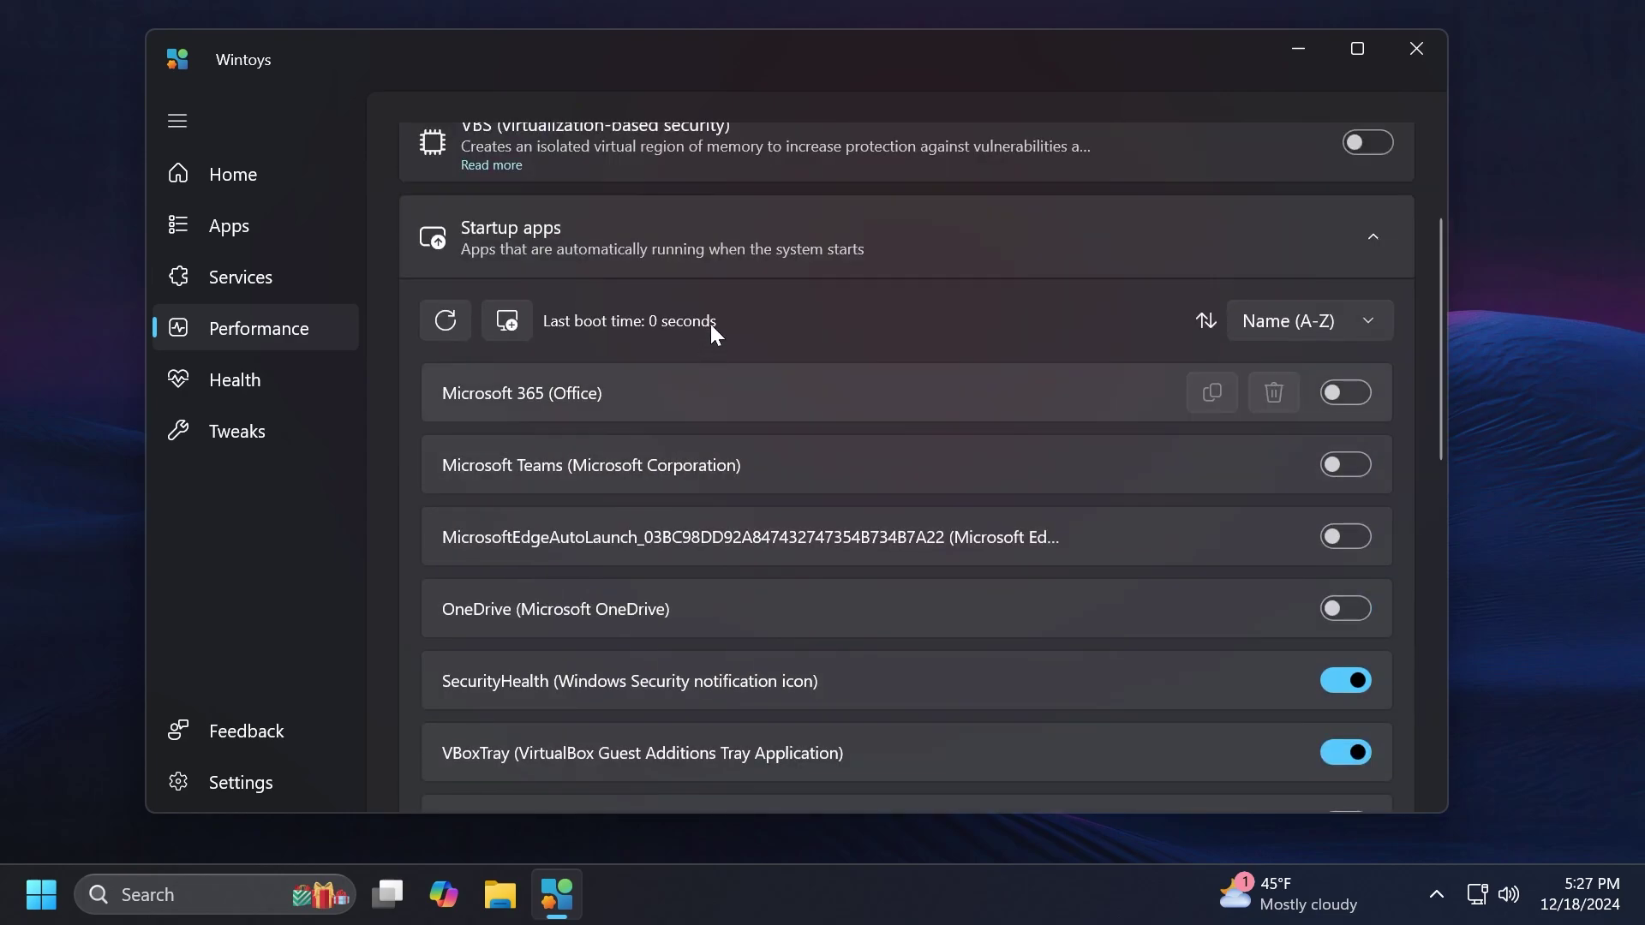
click(702, 250)
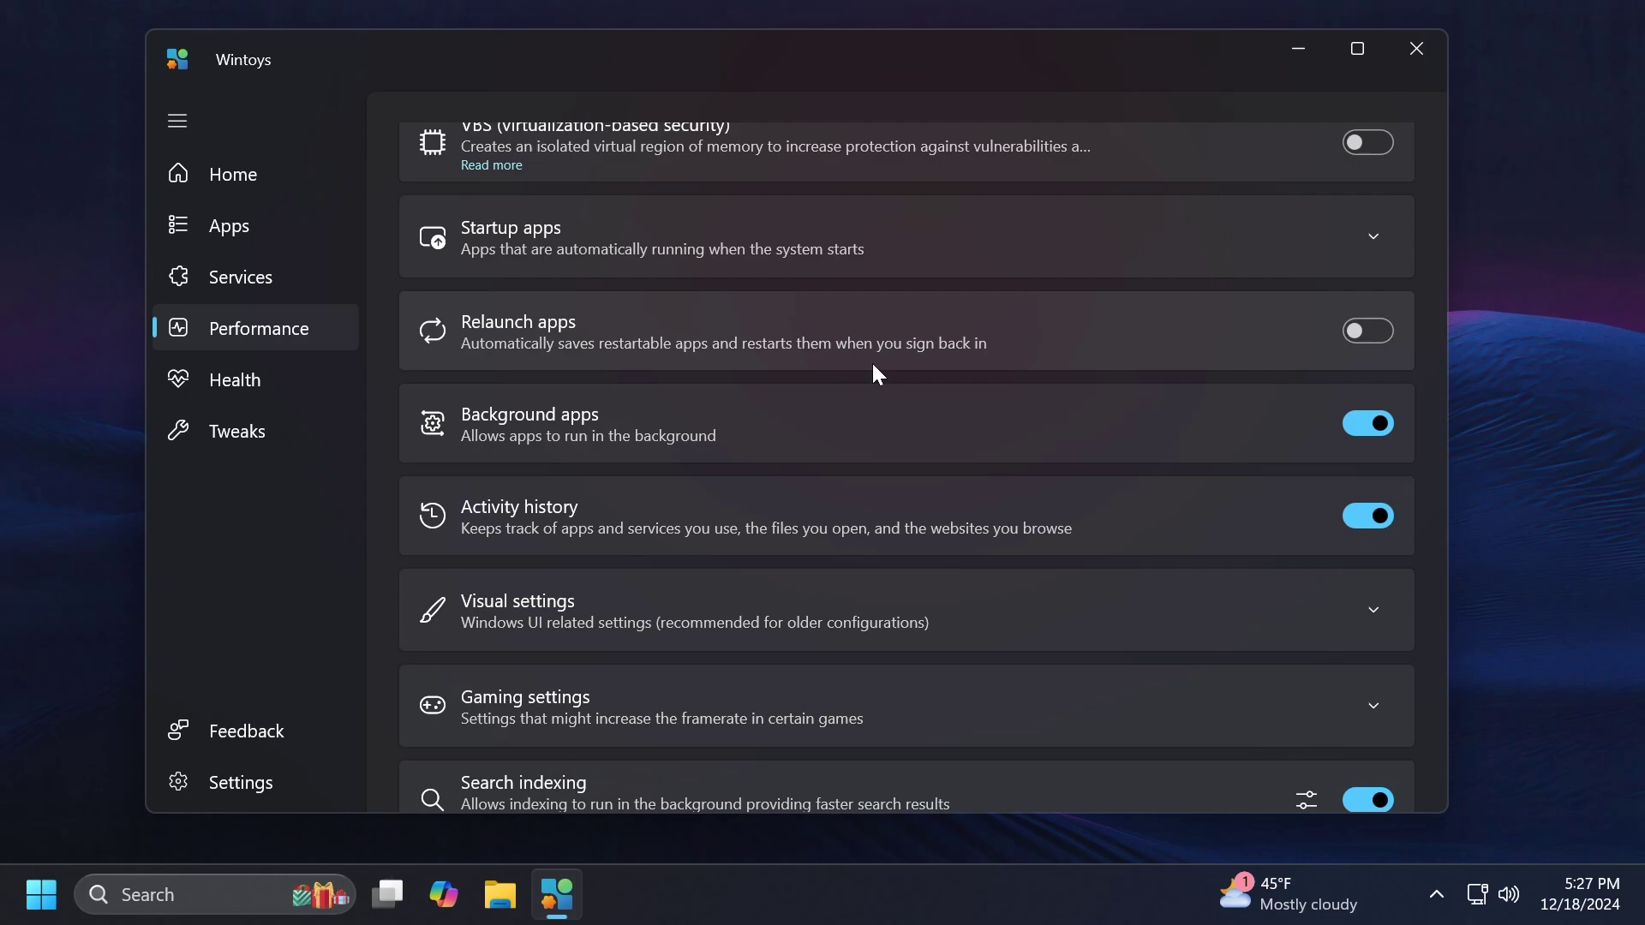
- Expand Visual settings, leaving best-performance visual effects off and Transparency on
scroll(716, 439, down, 3)
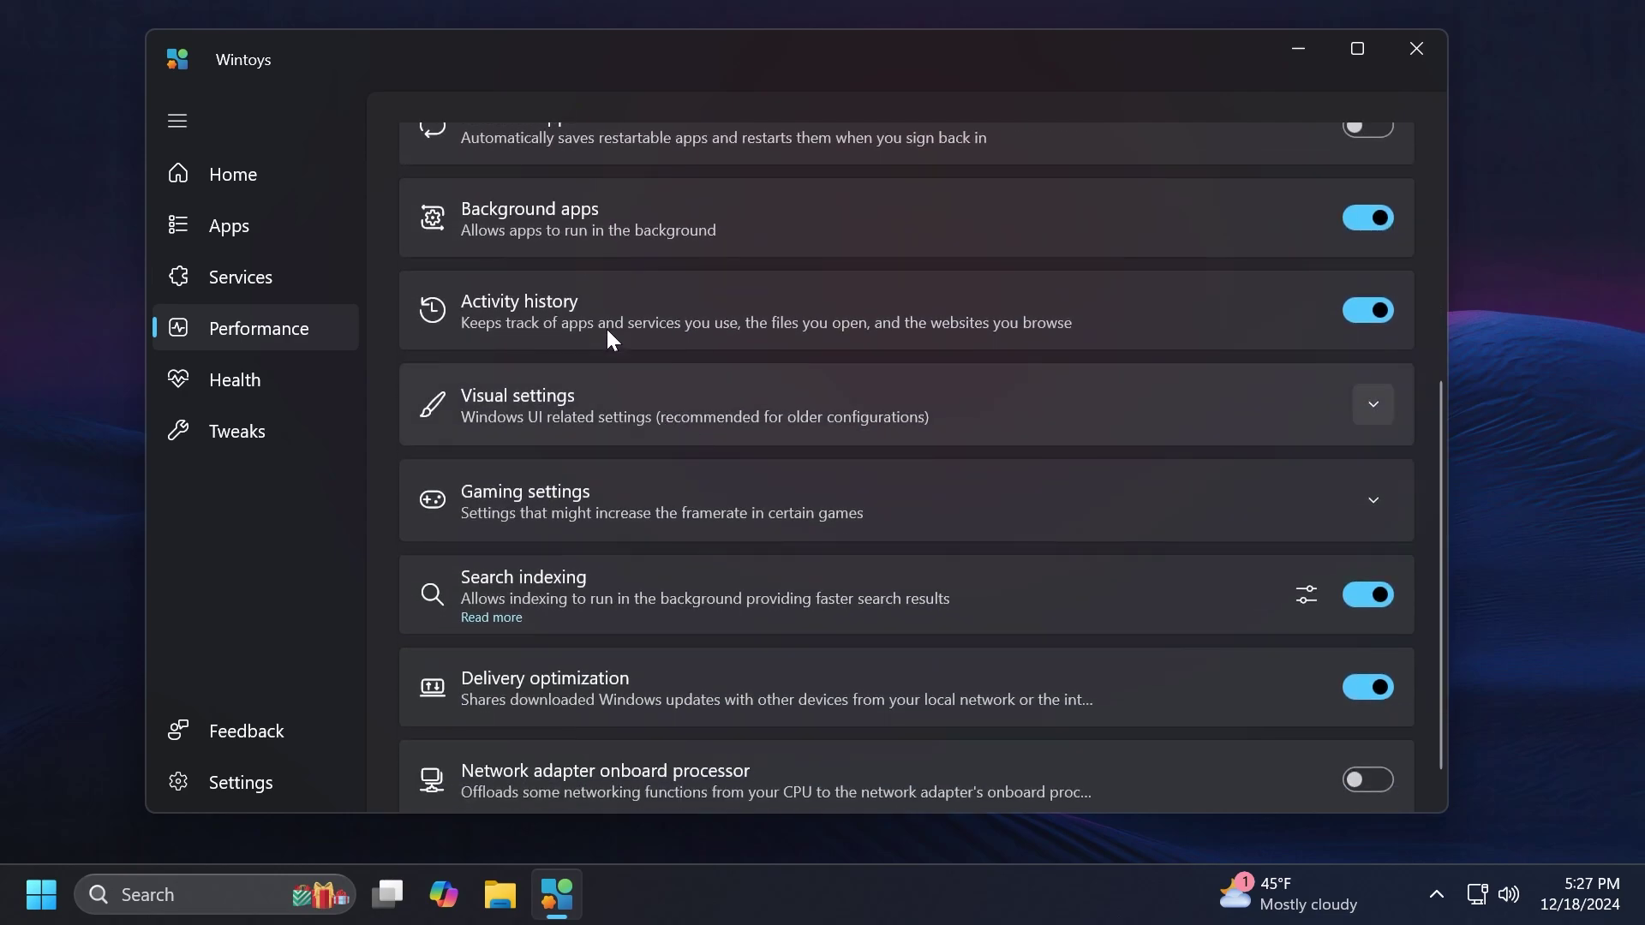
scroll(694, 240, down, 1)
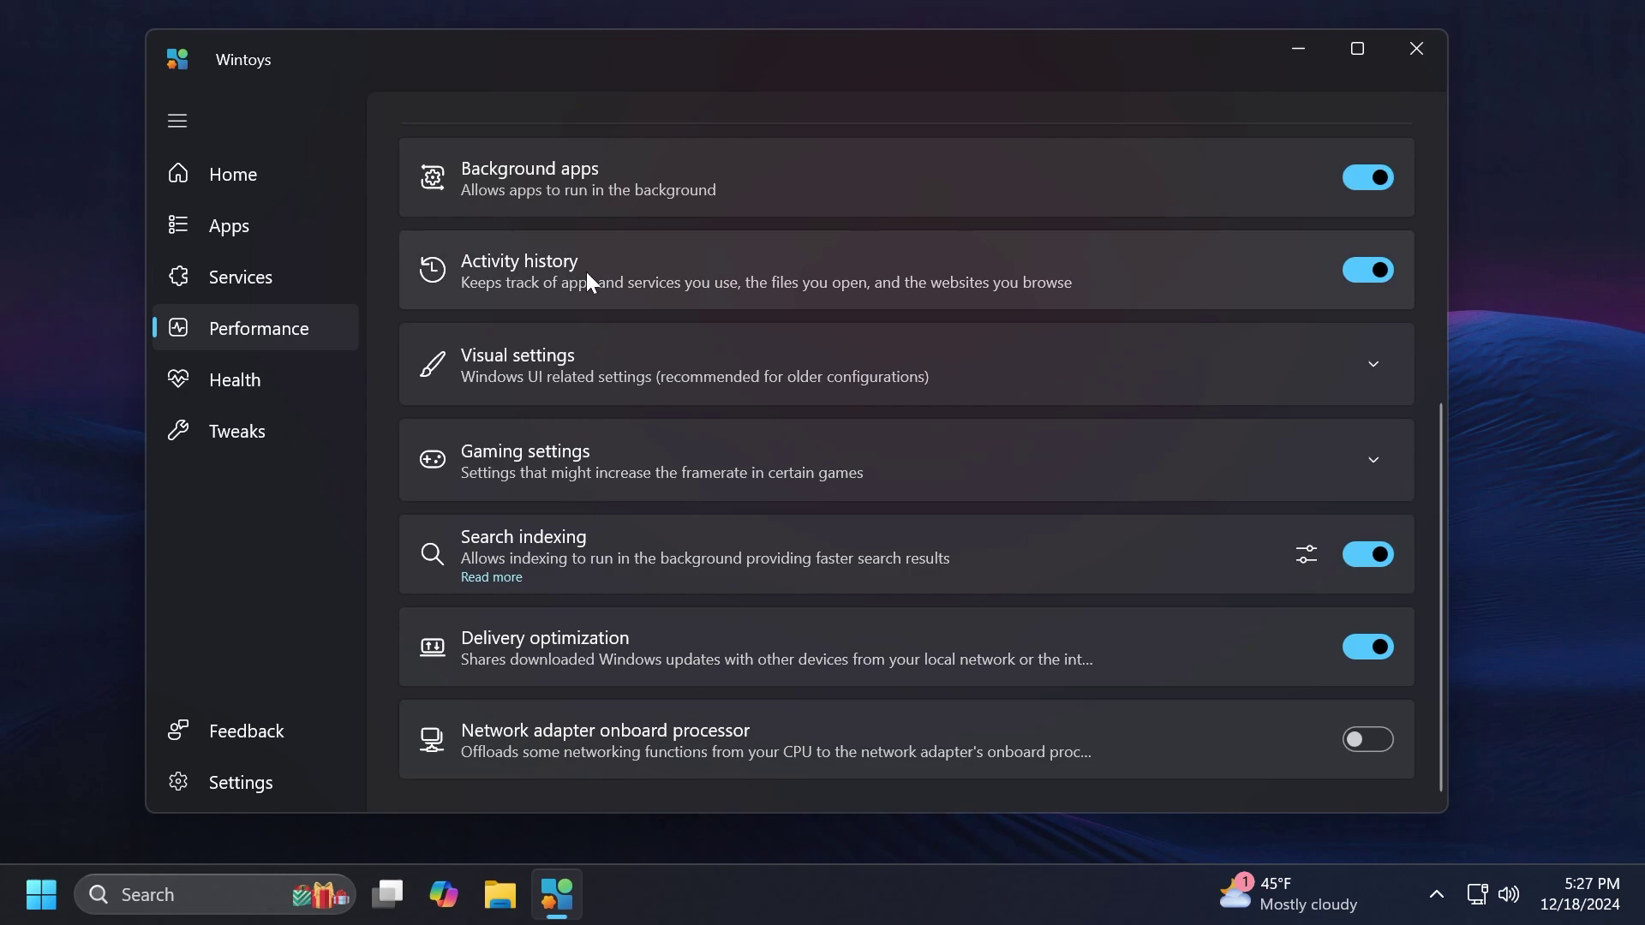
click(621, 364)
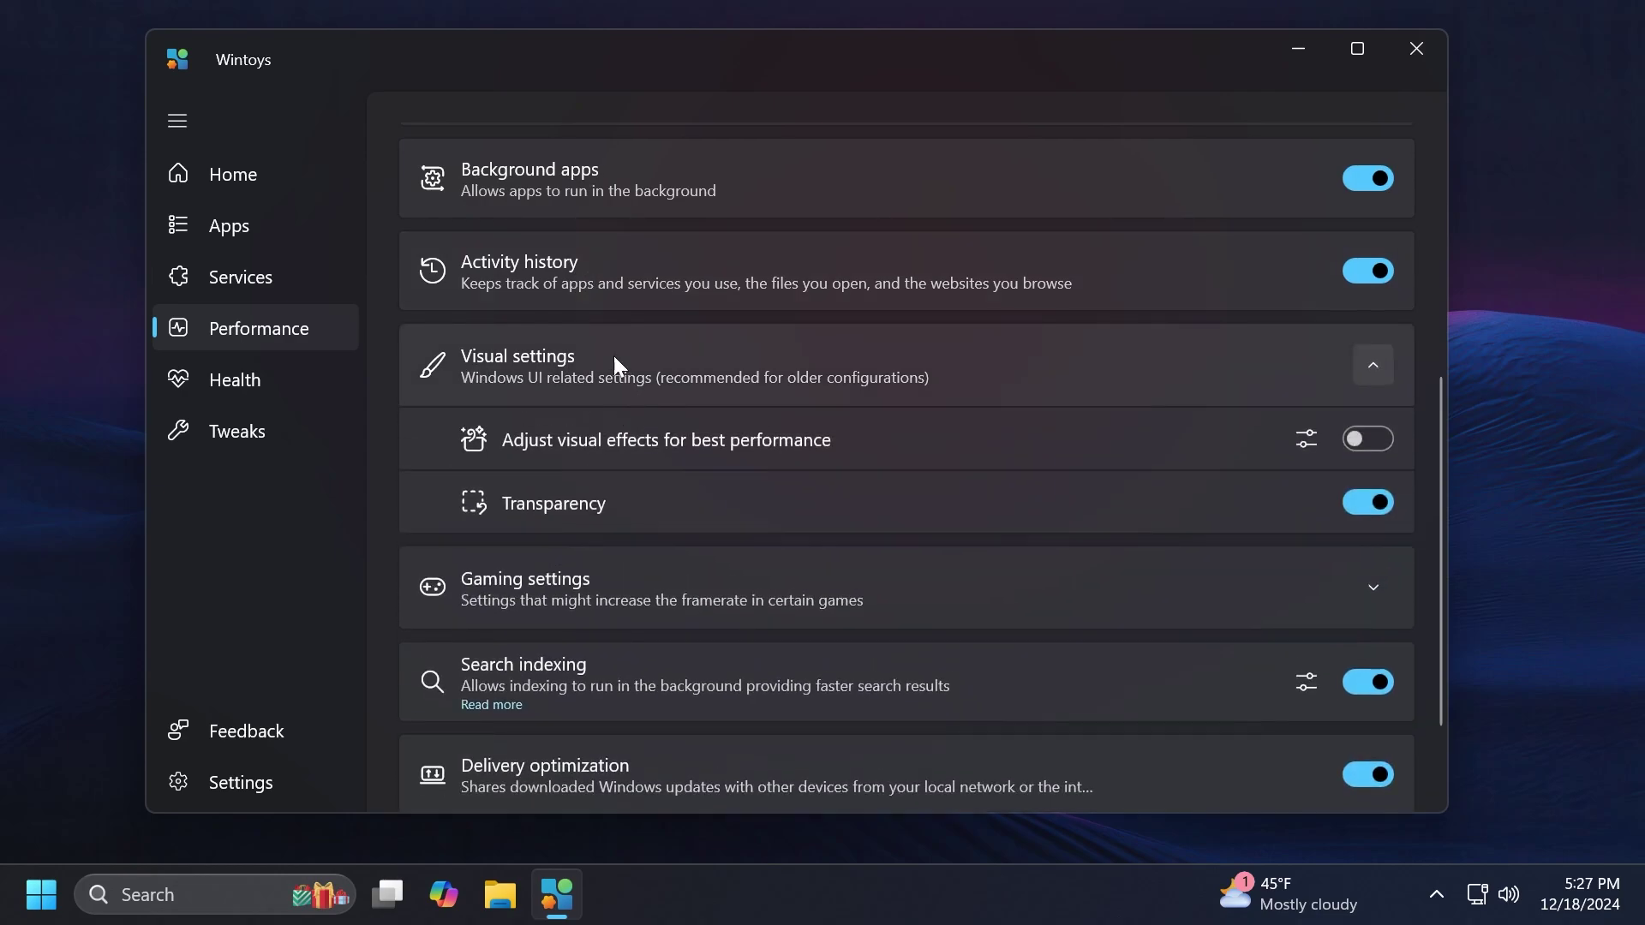
scroll(657, 445, down, 2)
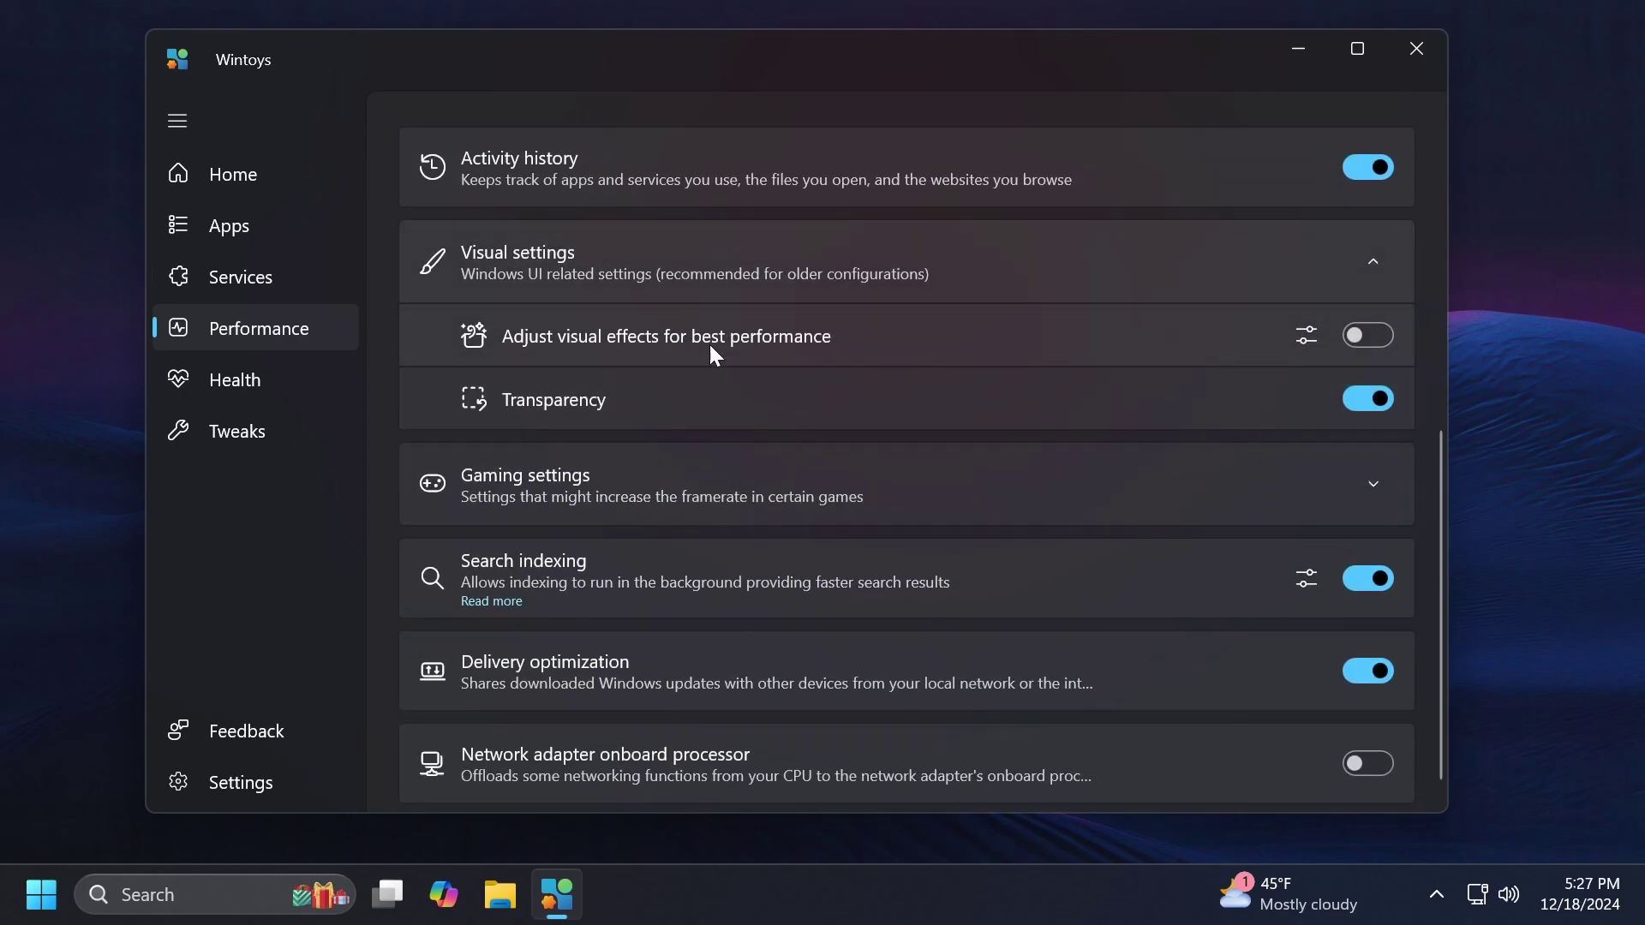
click(1362, 341)
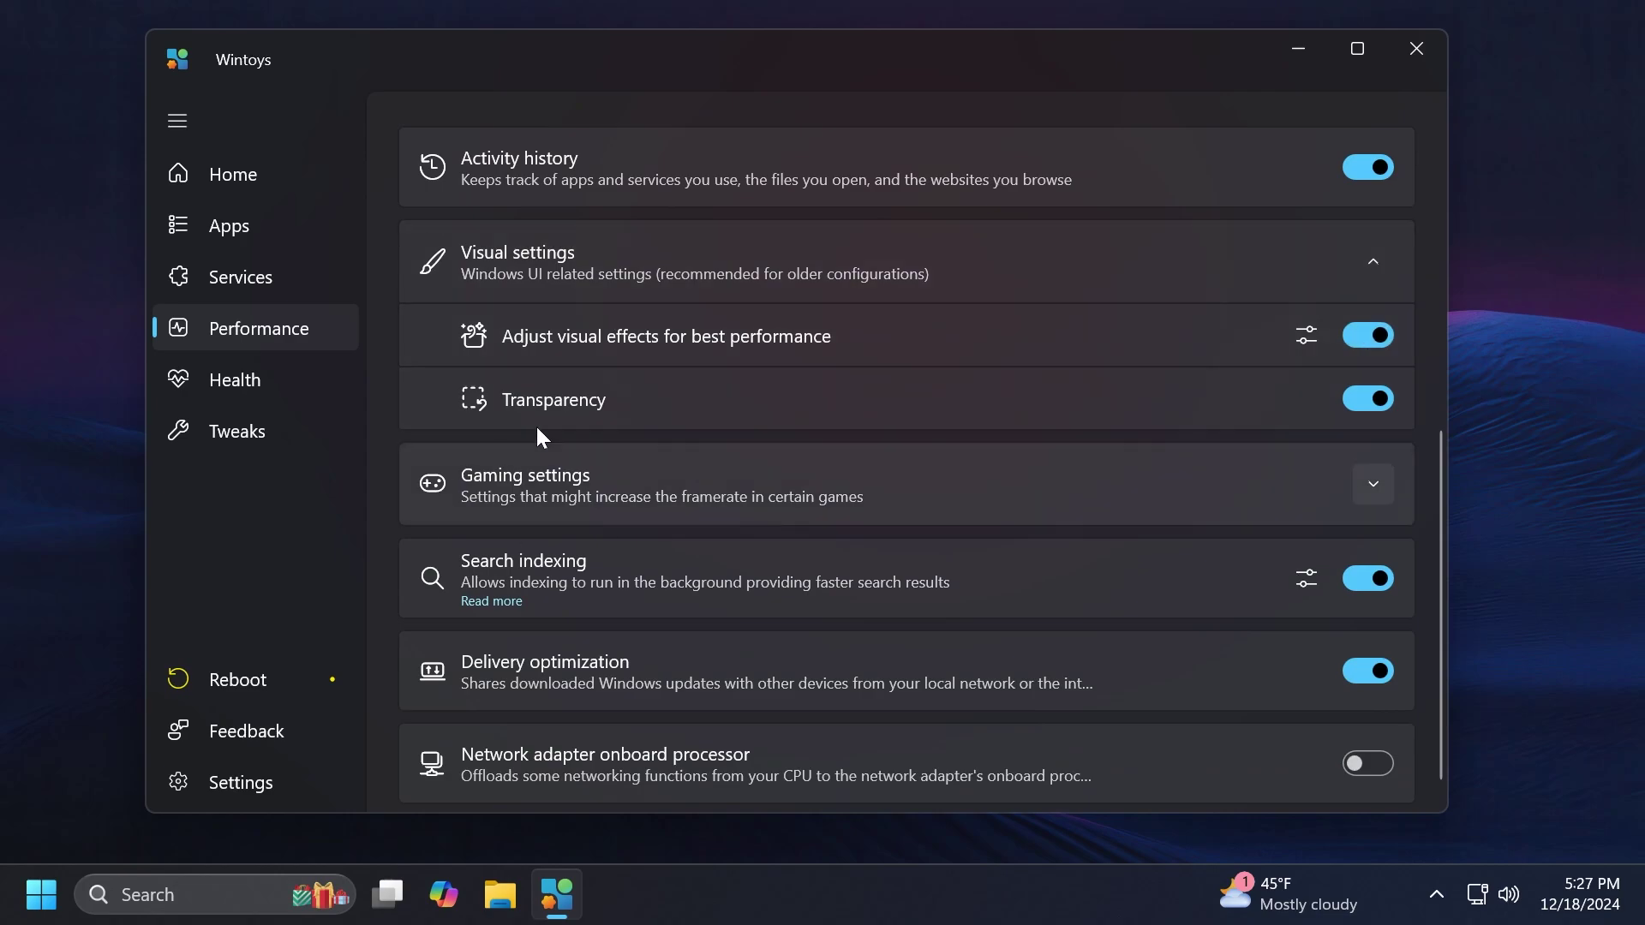
click(1360, 341)
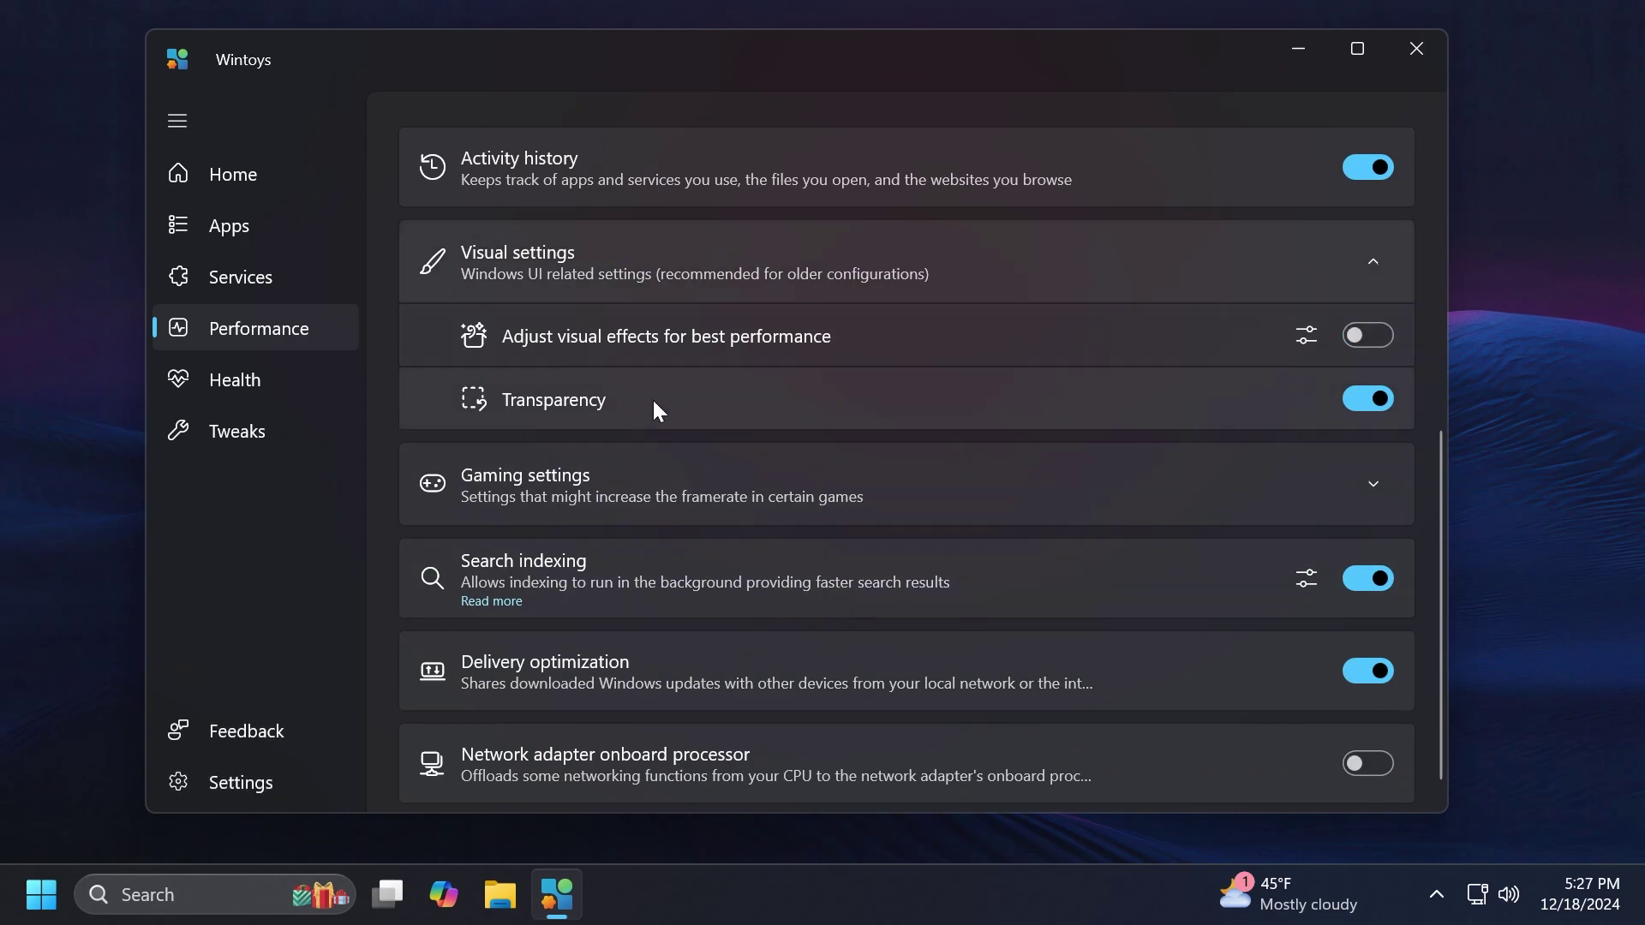
click(1368, 398)
scroll(701, 377, down, 1)
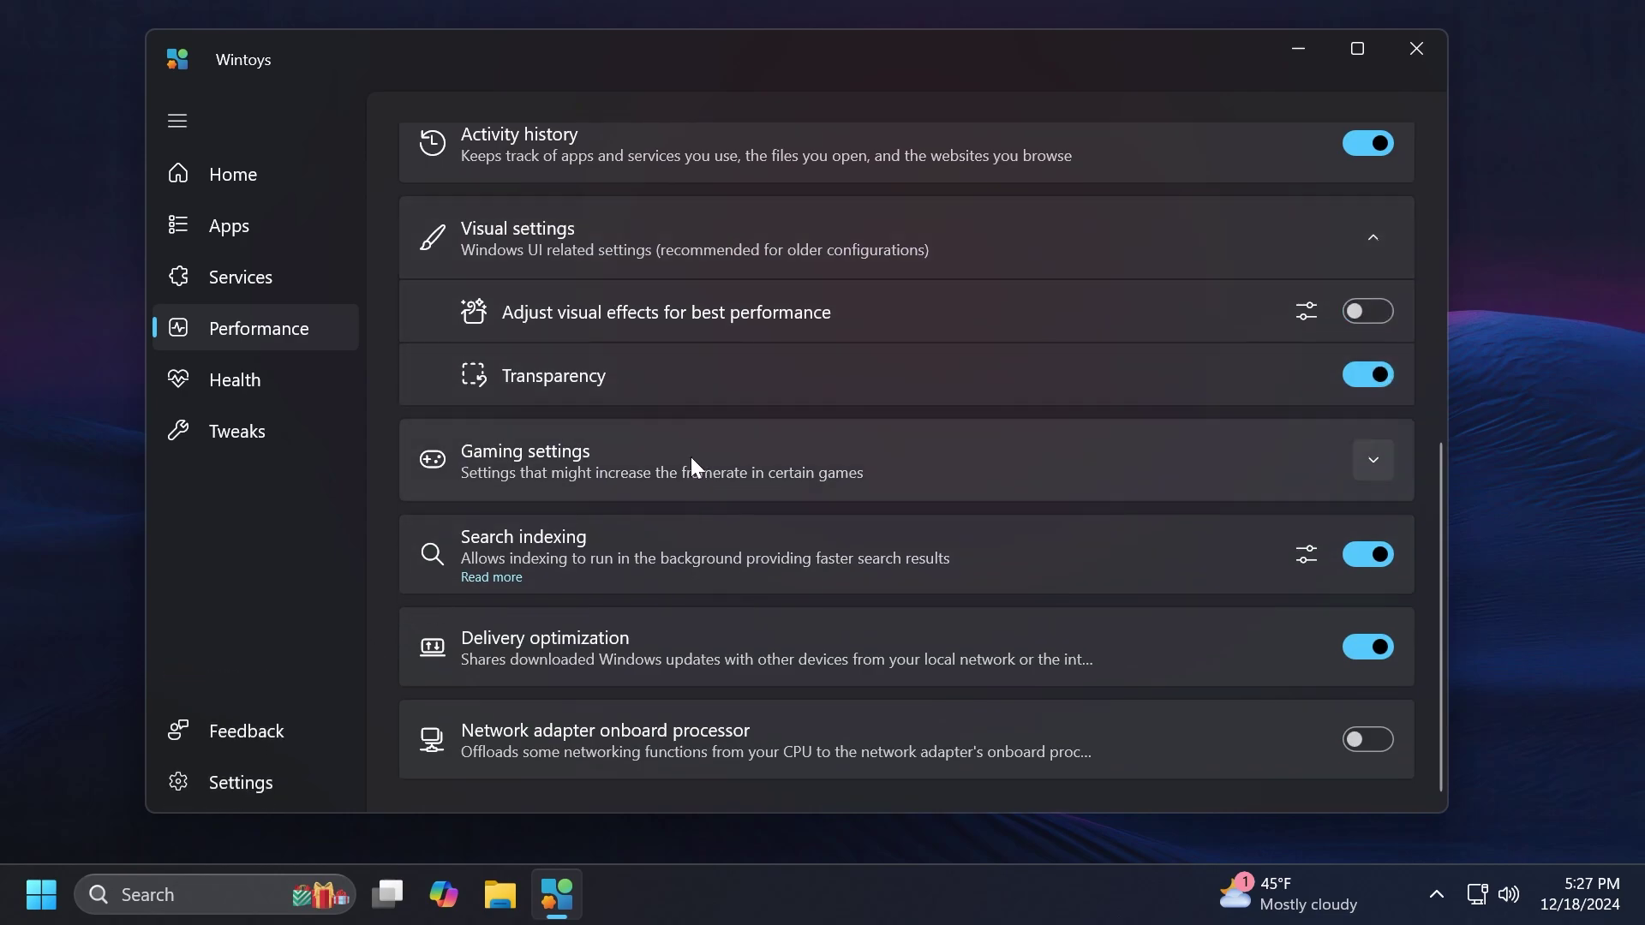
- Expand Gaming settings and scroll to the bottom of the Performance options
click(692, 463)
scroll(552, 270, down, 3)
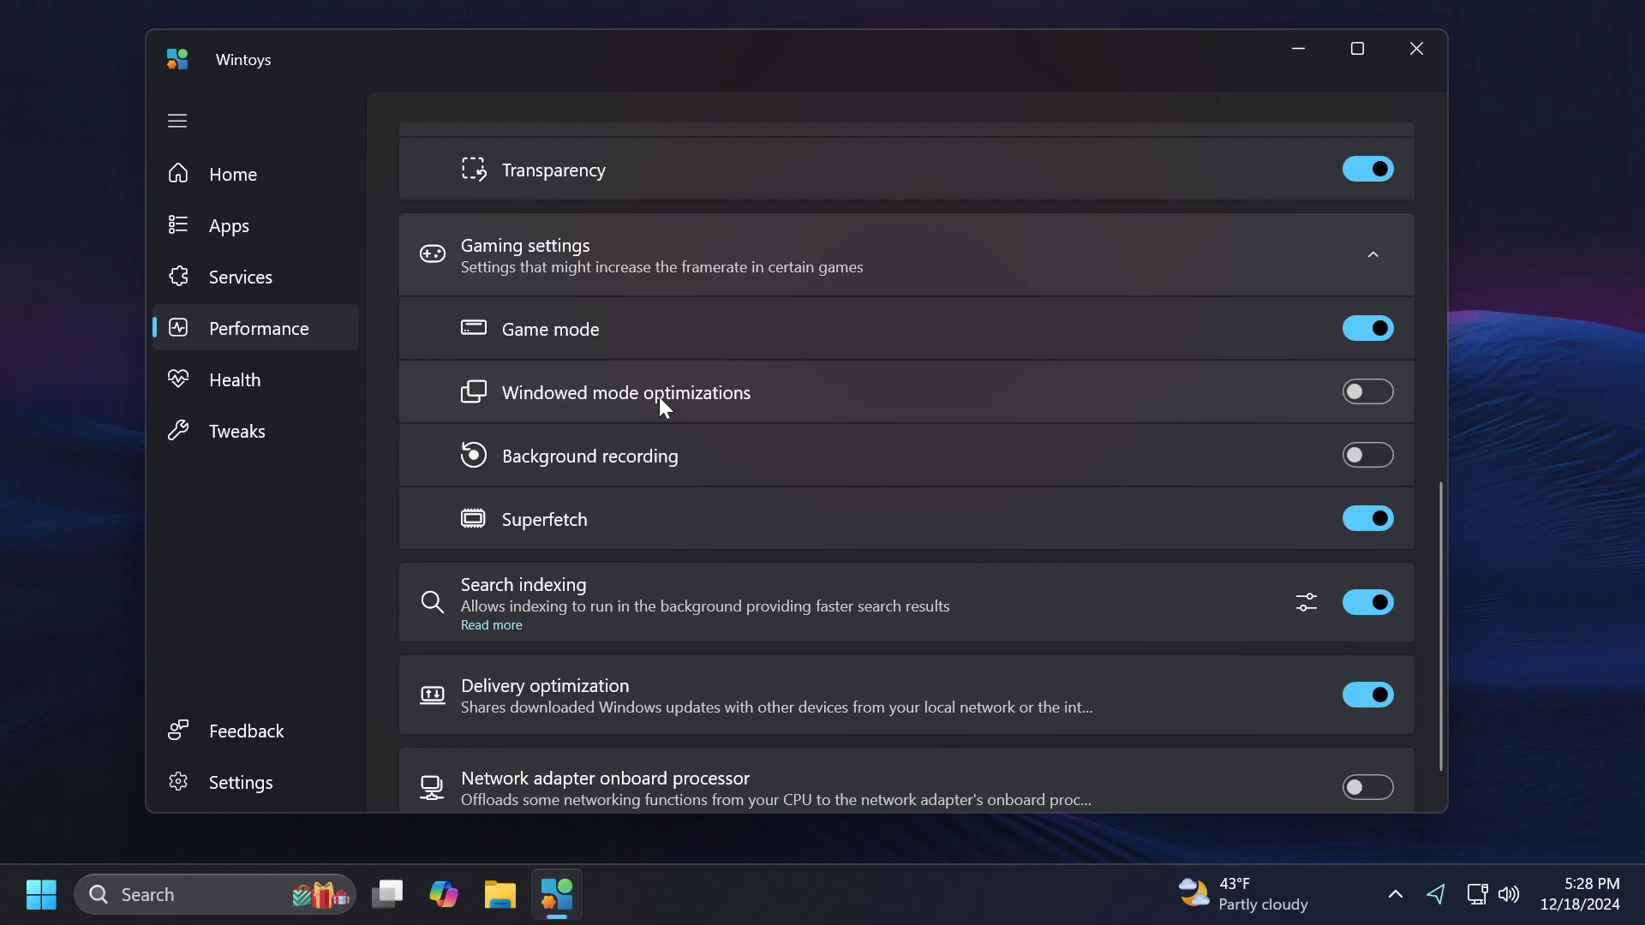
scroll(771, 360, down, 1)
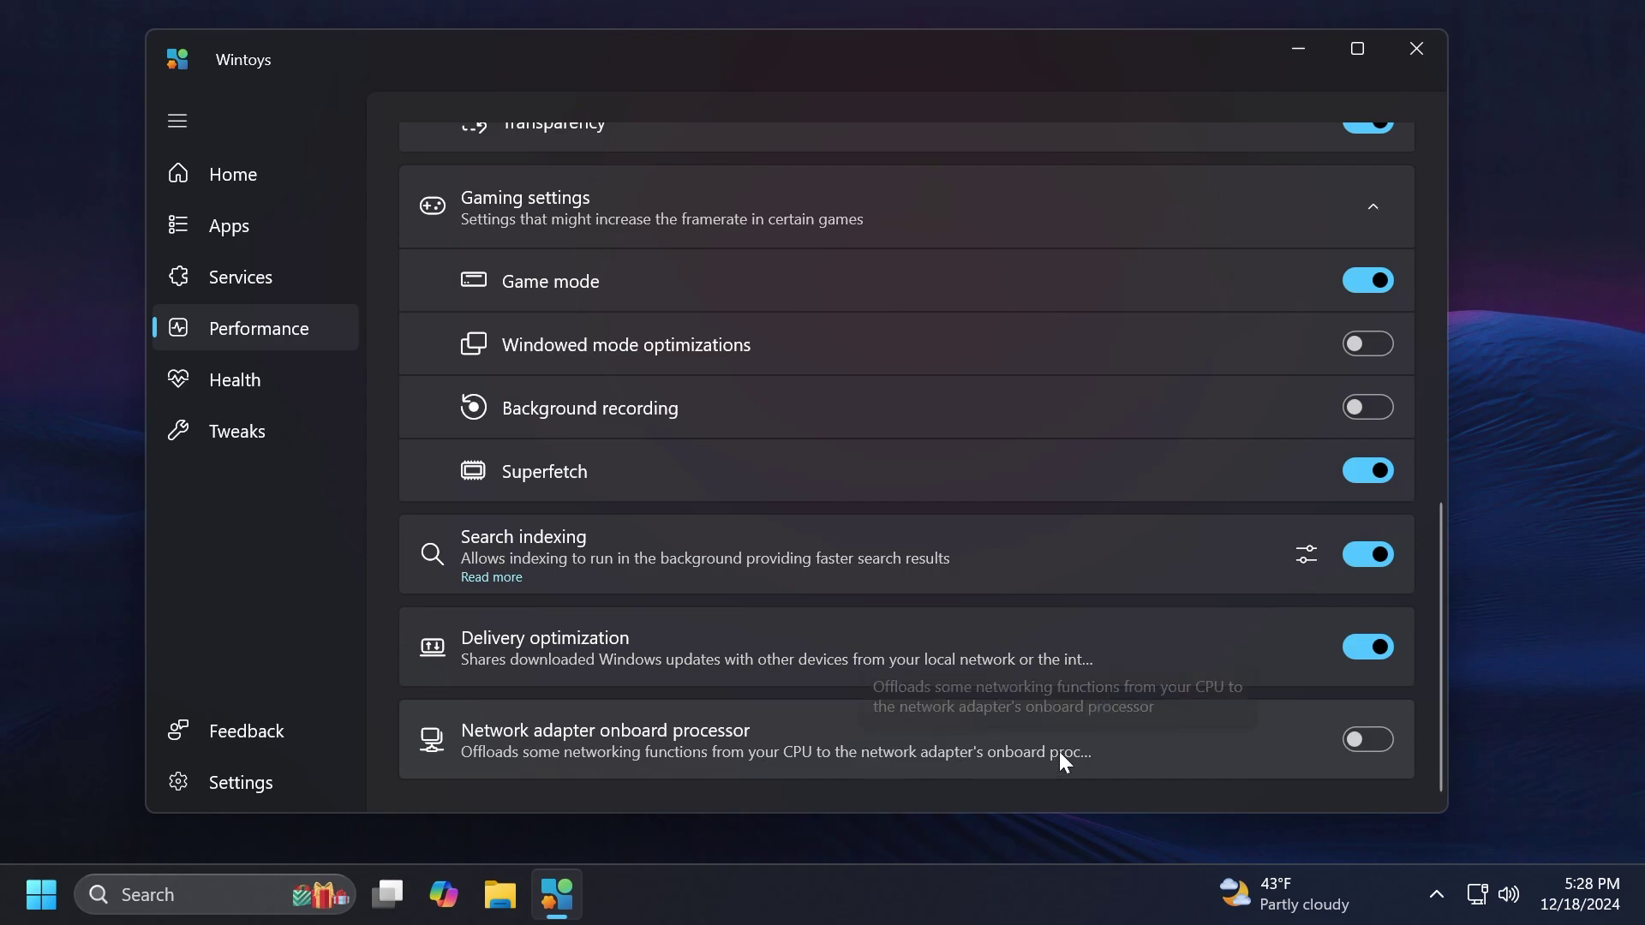
- Go to the Health page and scroll through its maintenance tools
click(266, 379)
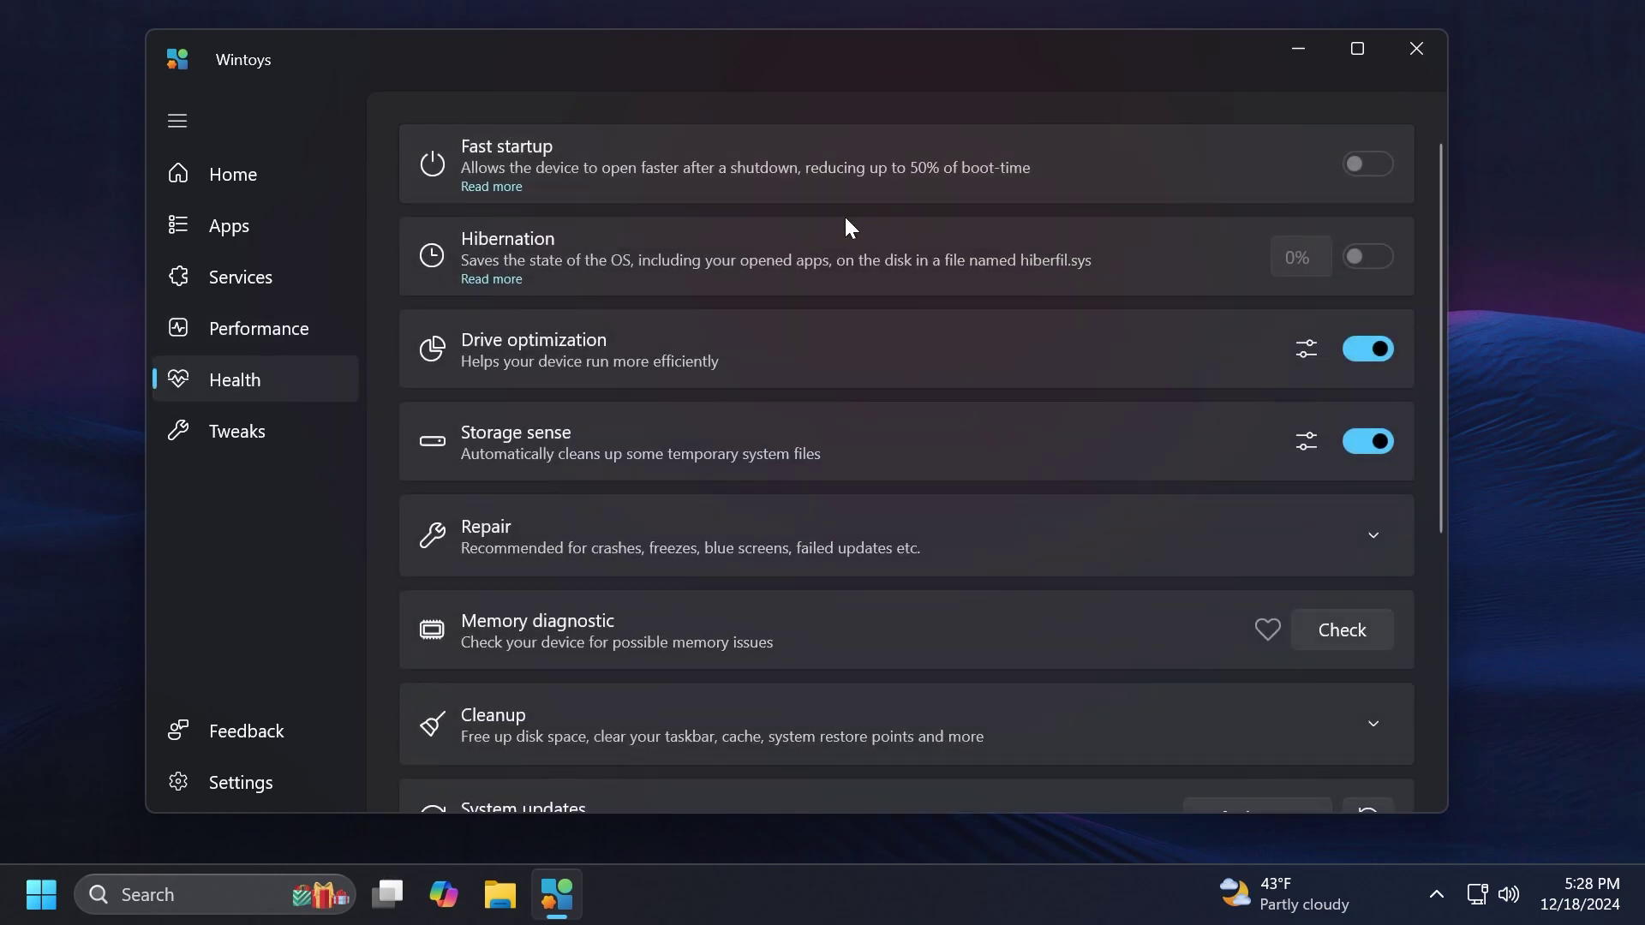
scroll(839, 231, down, 5)
scroll(827, 274, up, 5)
scroll(818, 316, up, 1)
scroll(574, 257, down, 2)
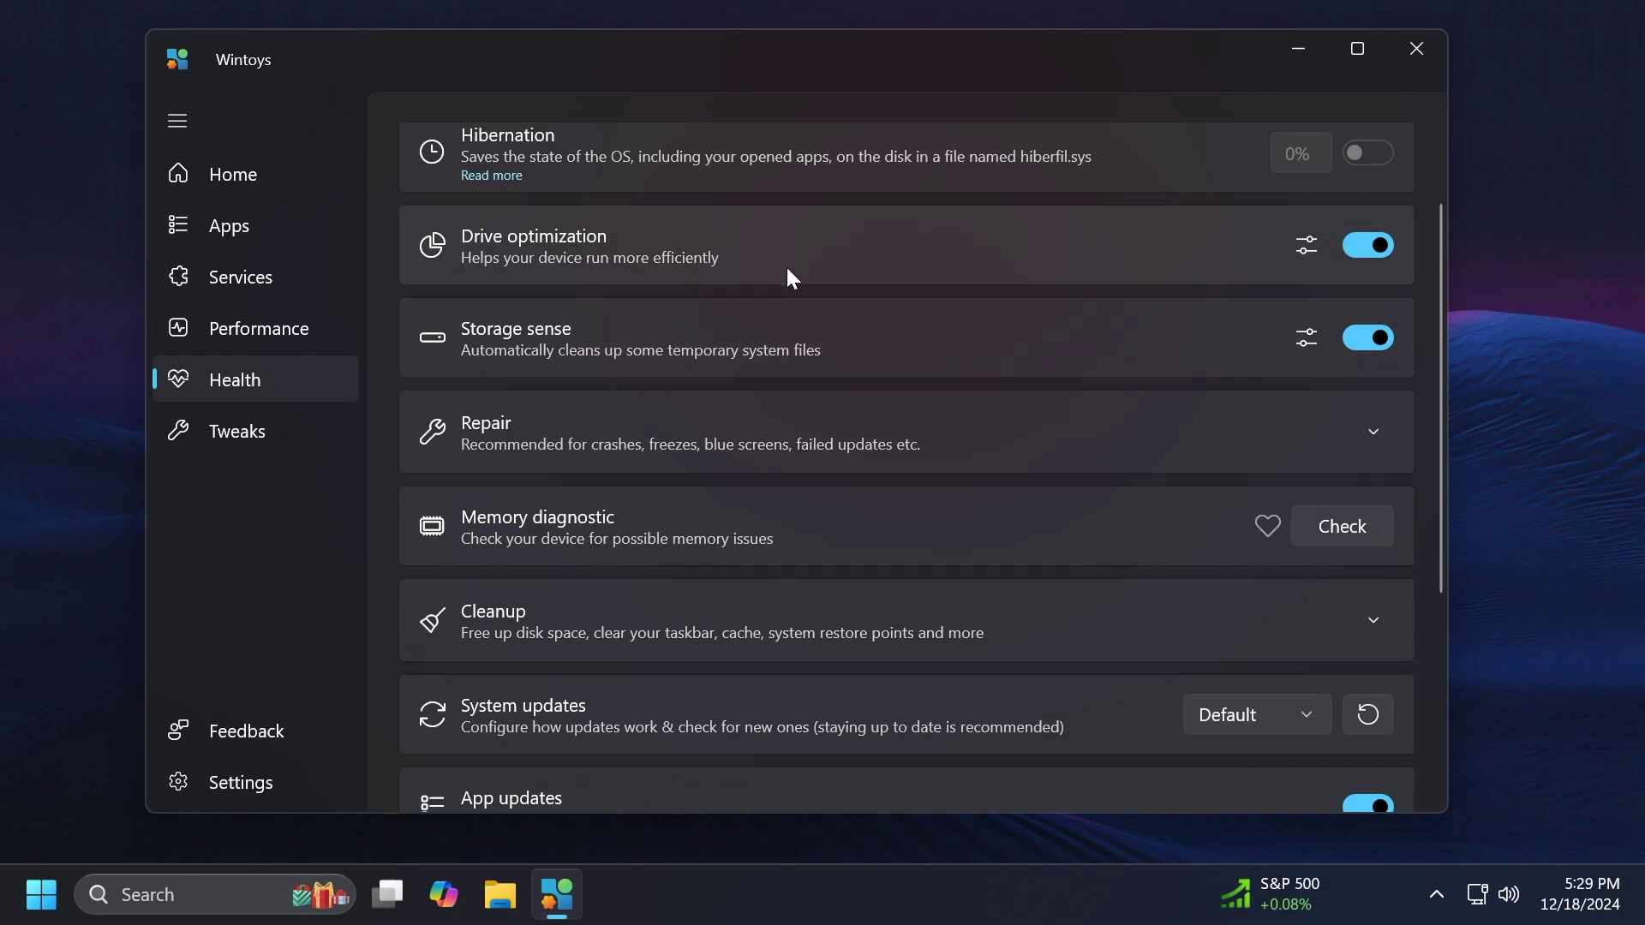
scroll(785, 264, down, 1)
- Expand Repair tools, select SFC and start the System File Checker scan
click(705, 377)
scroll(701, 330, down, 2)
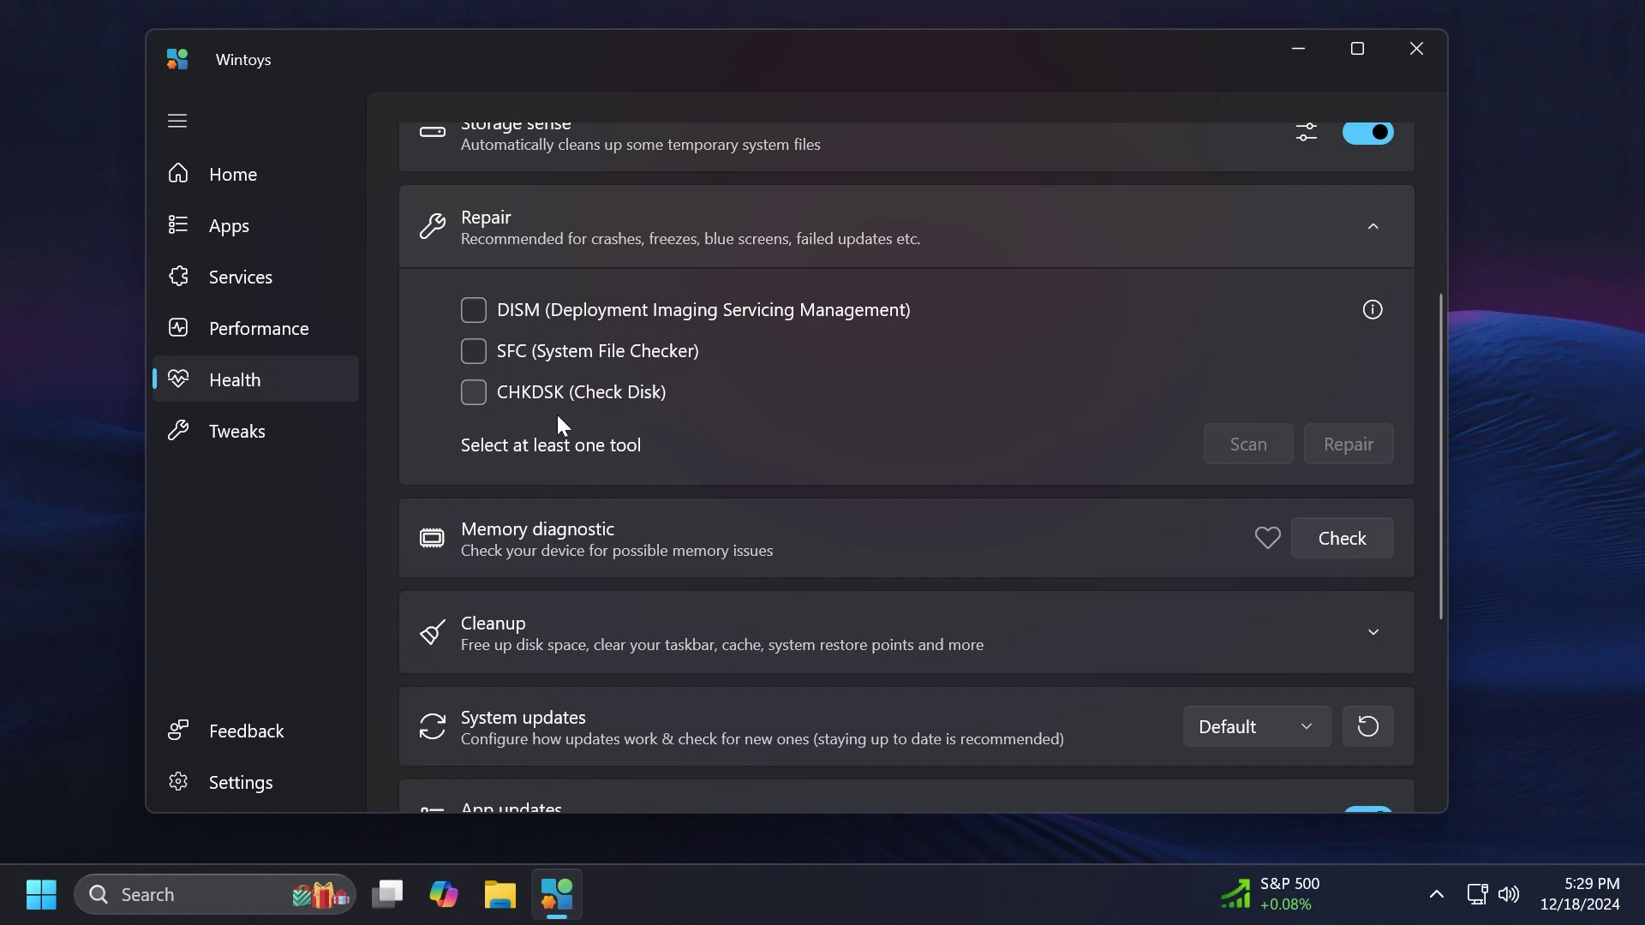
scroll(689, 392, down, 2)
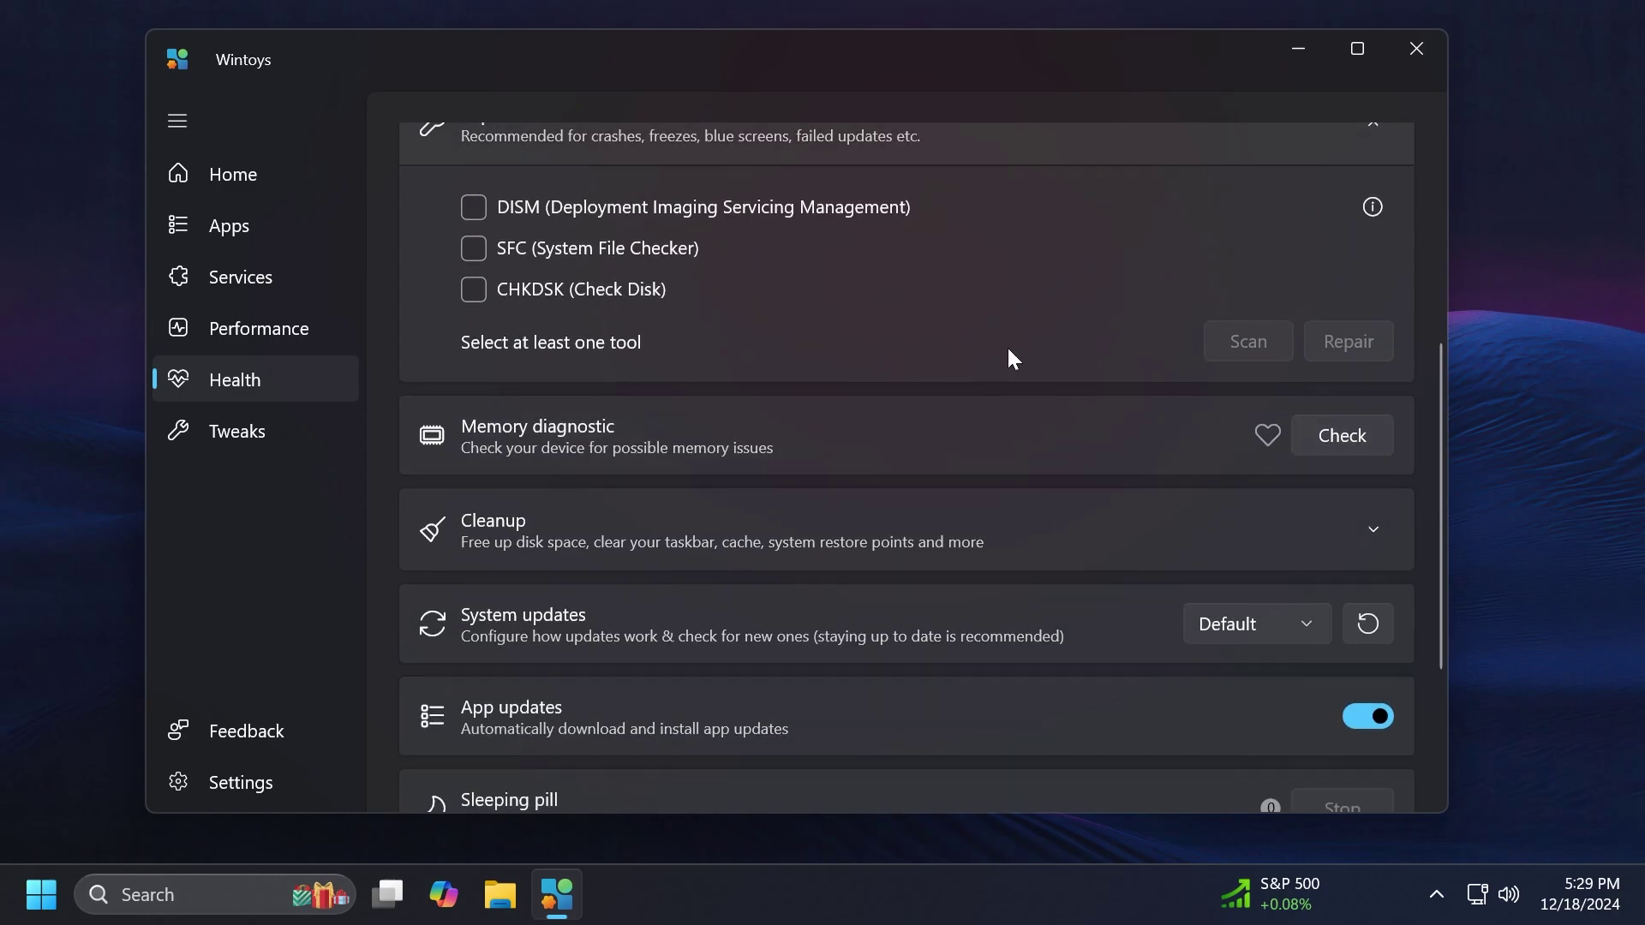
click(477, 244)
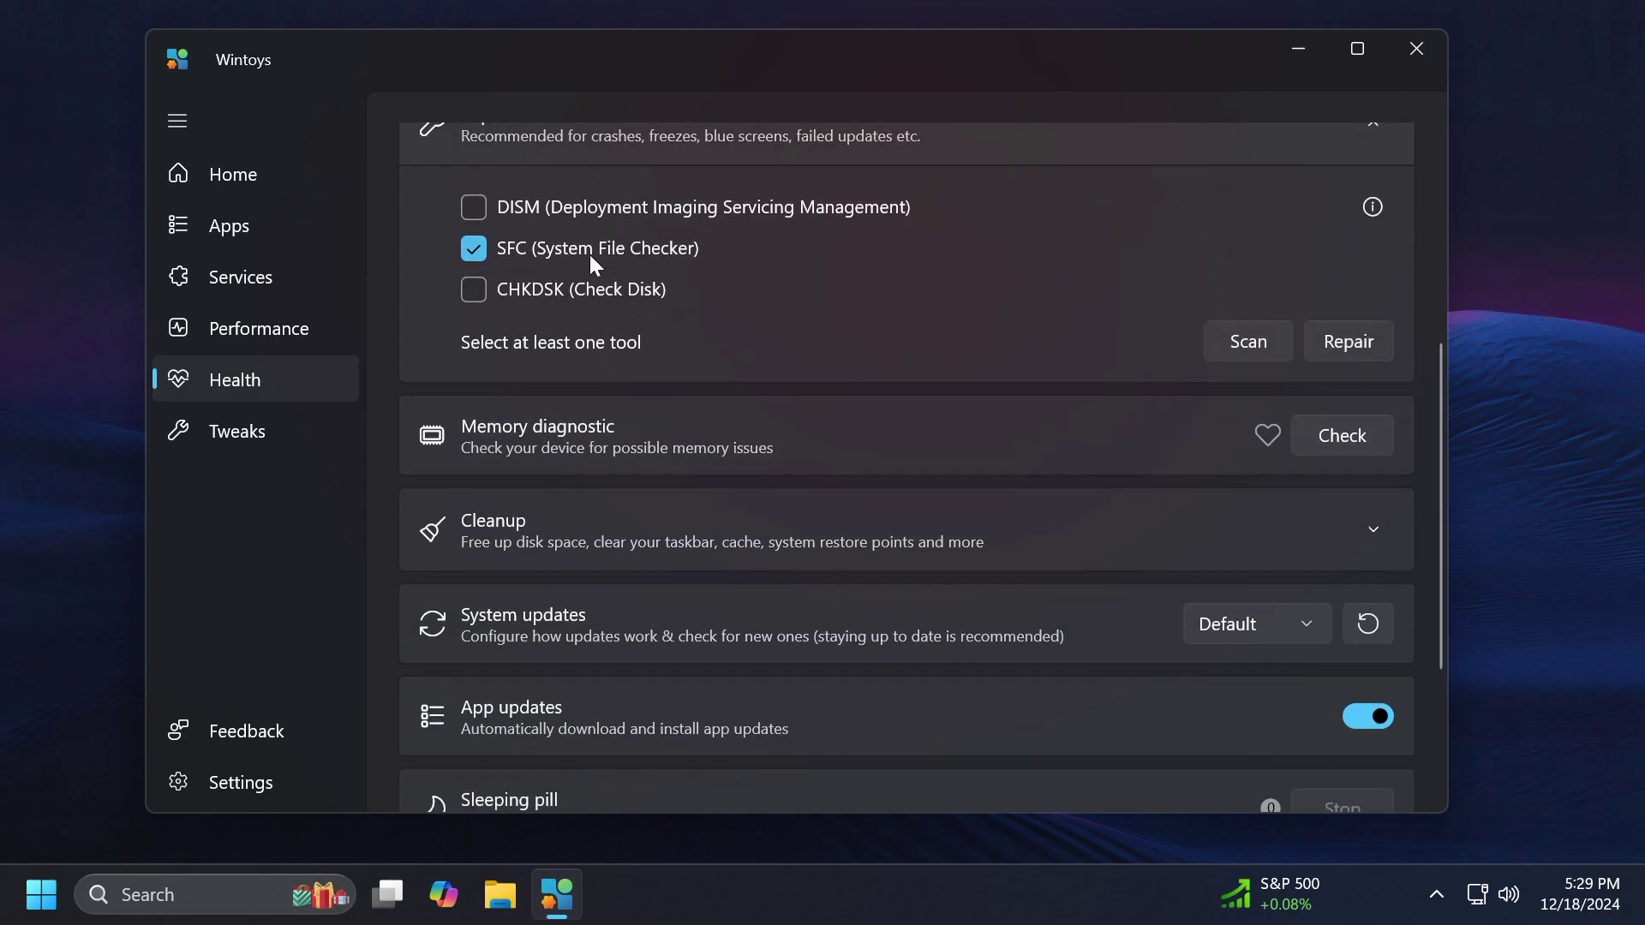
click(1206, 347)
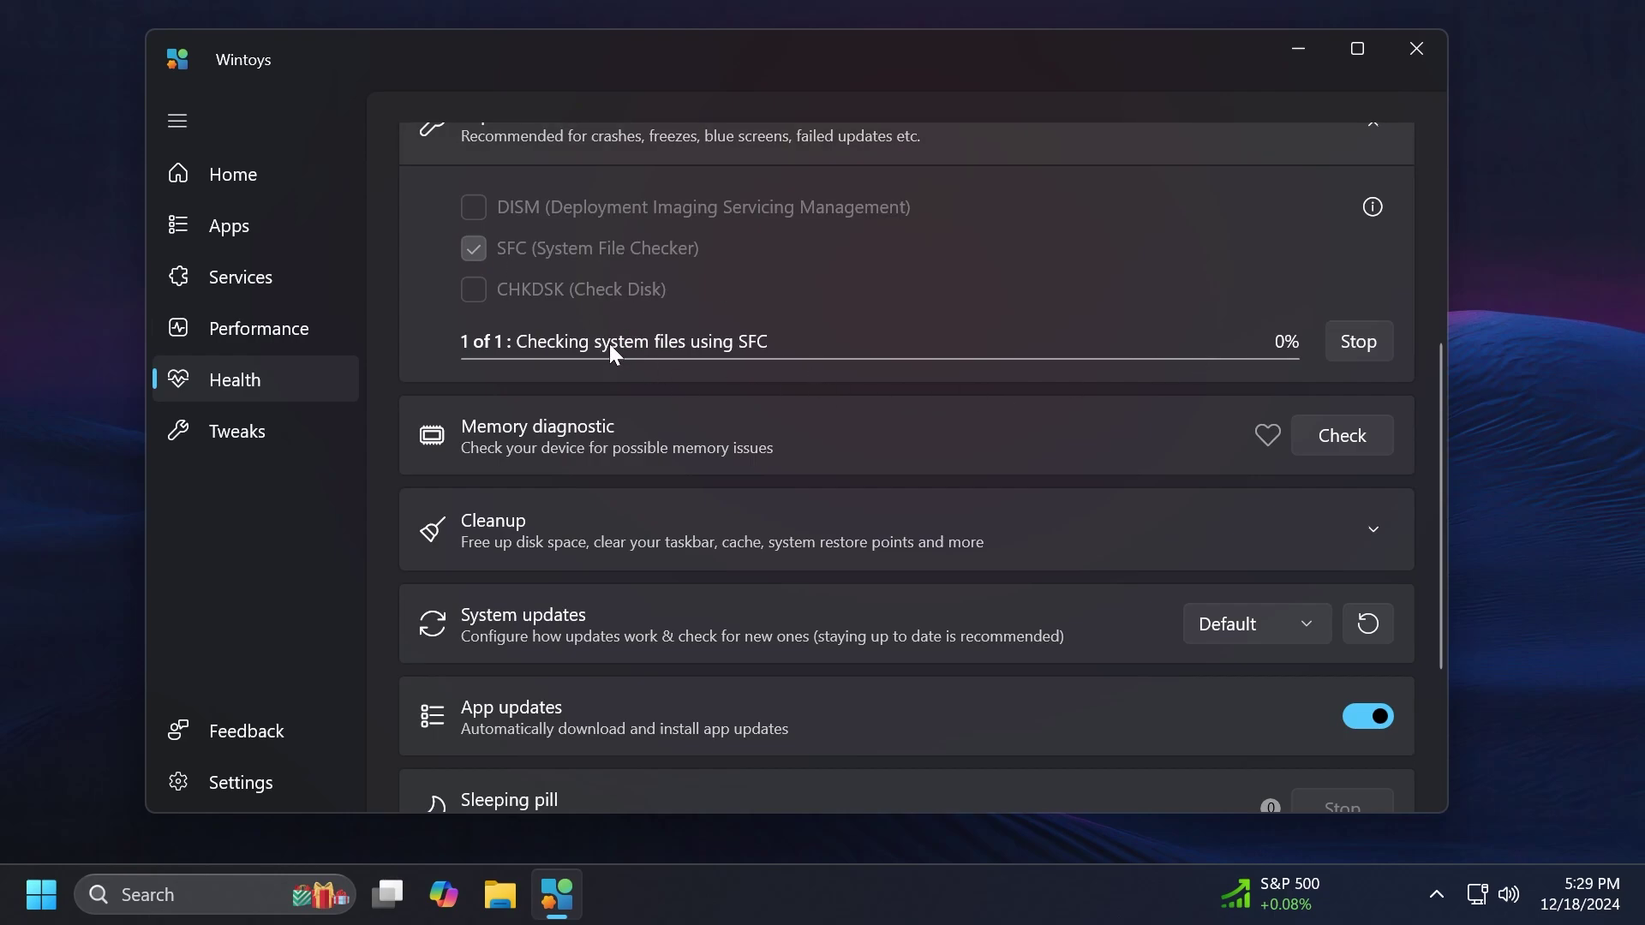
scroll(609, 342, down, 2)
scroll(677, 248, down, 1)
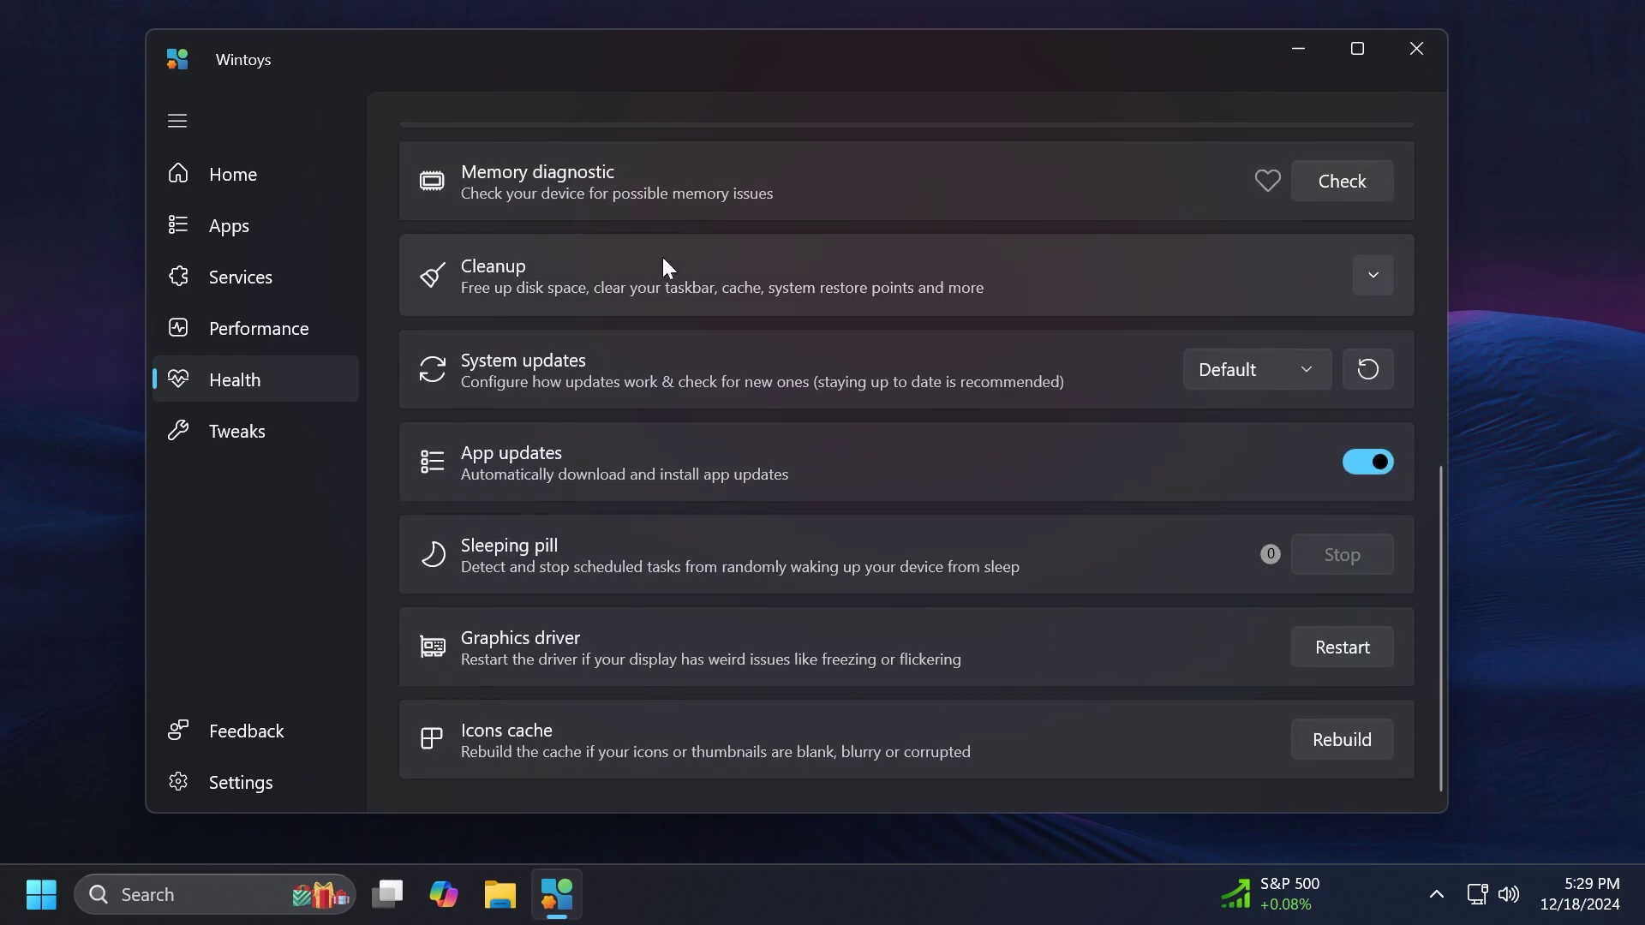
- Expand the Cleanup card and scroll through its six items
click(661, 265)
scroll(625, 326, down, 2)
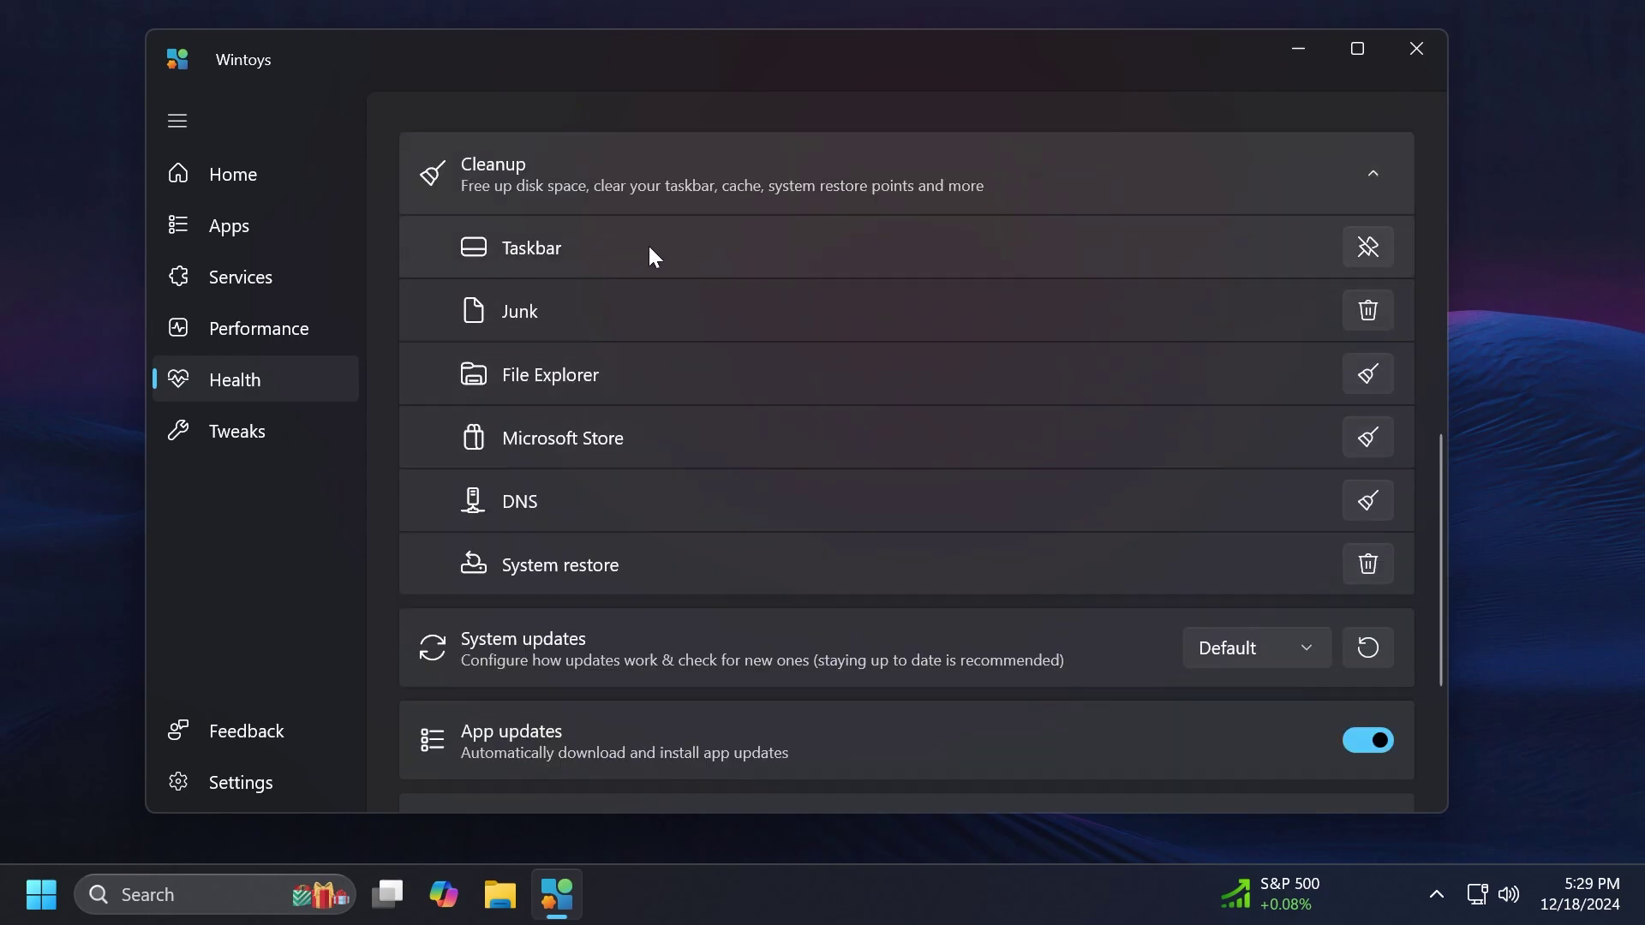
scroll(617, 266, down, 2)
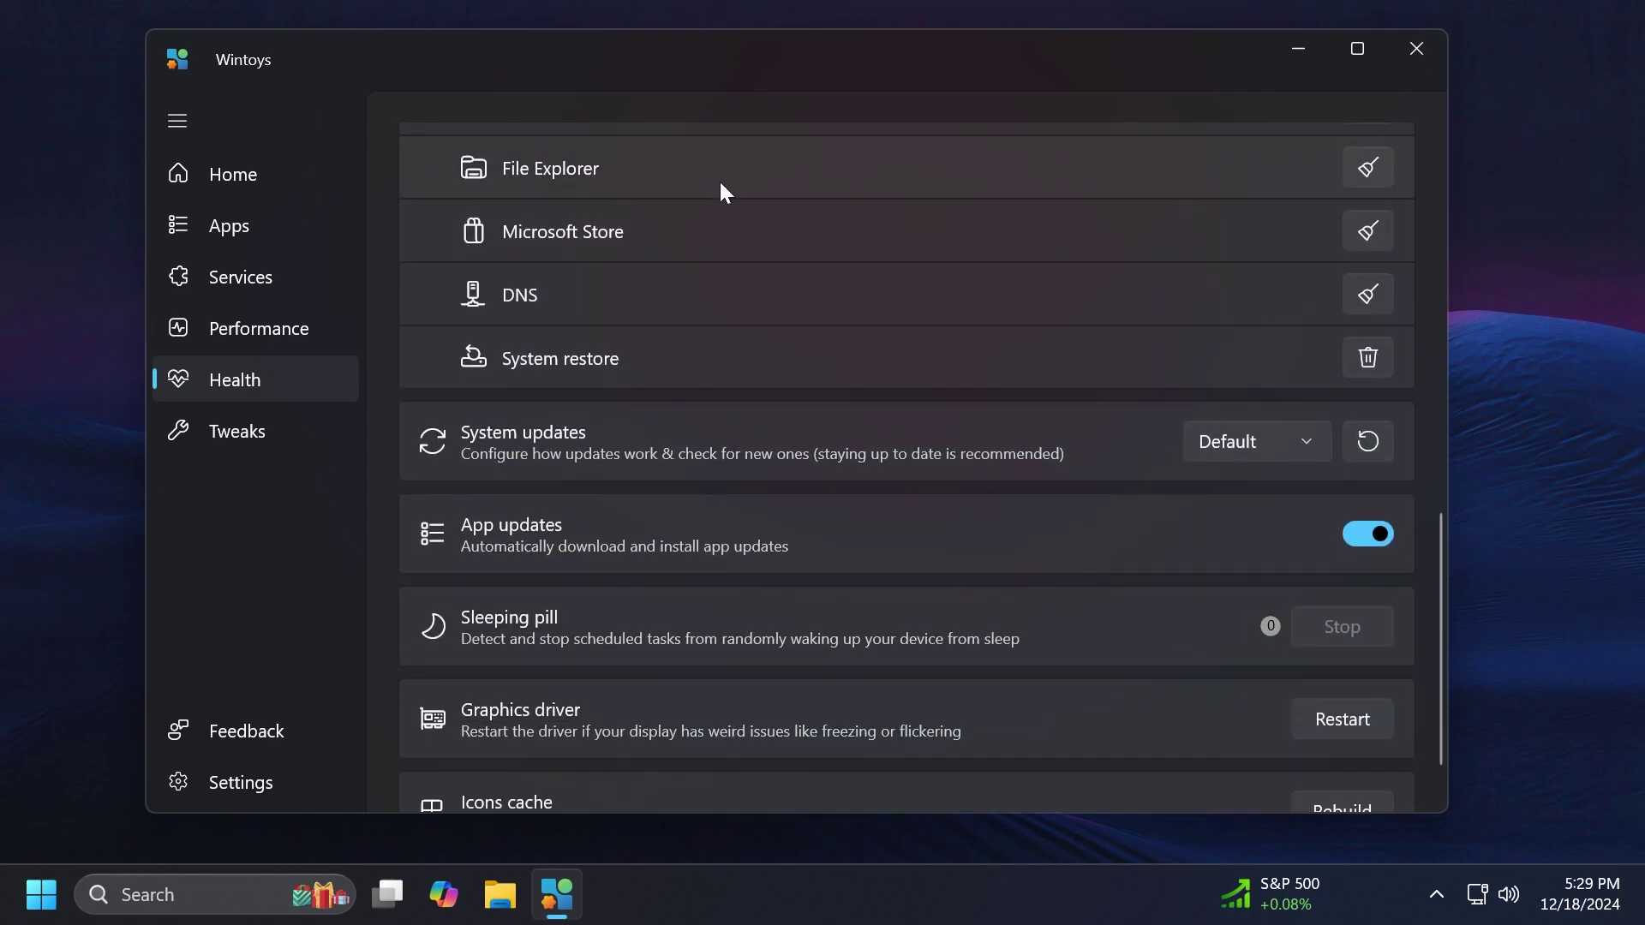
scroll(512, 234, down, 1)
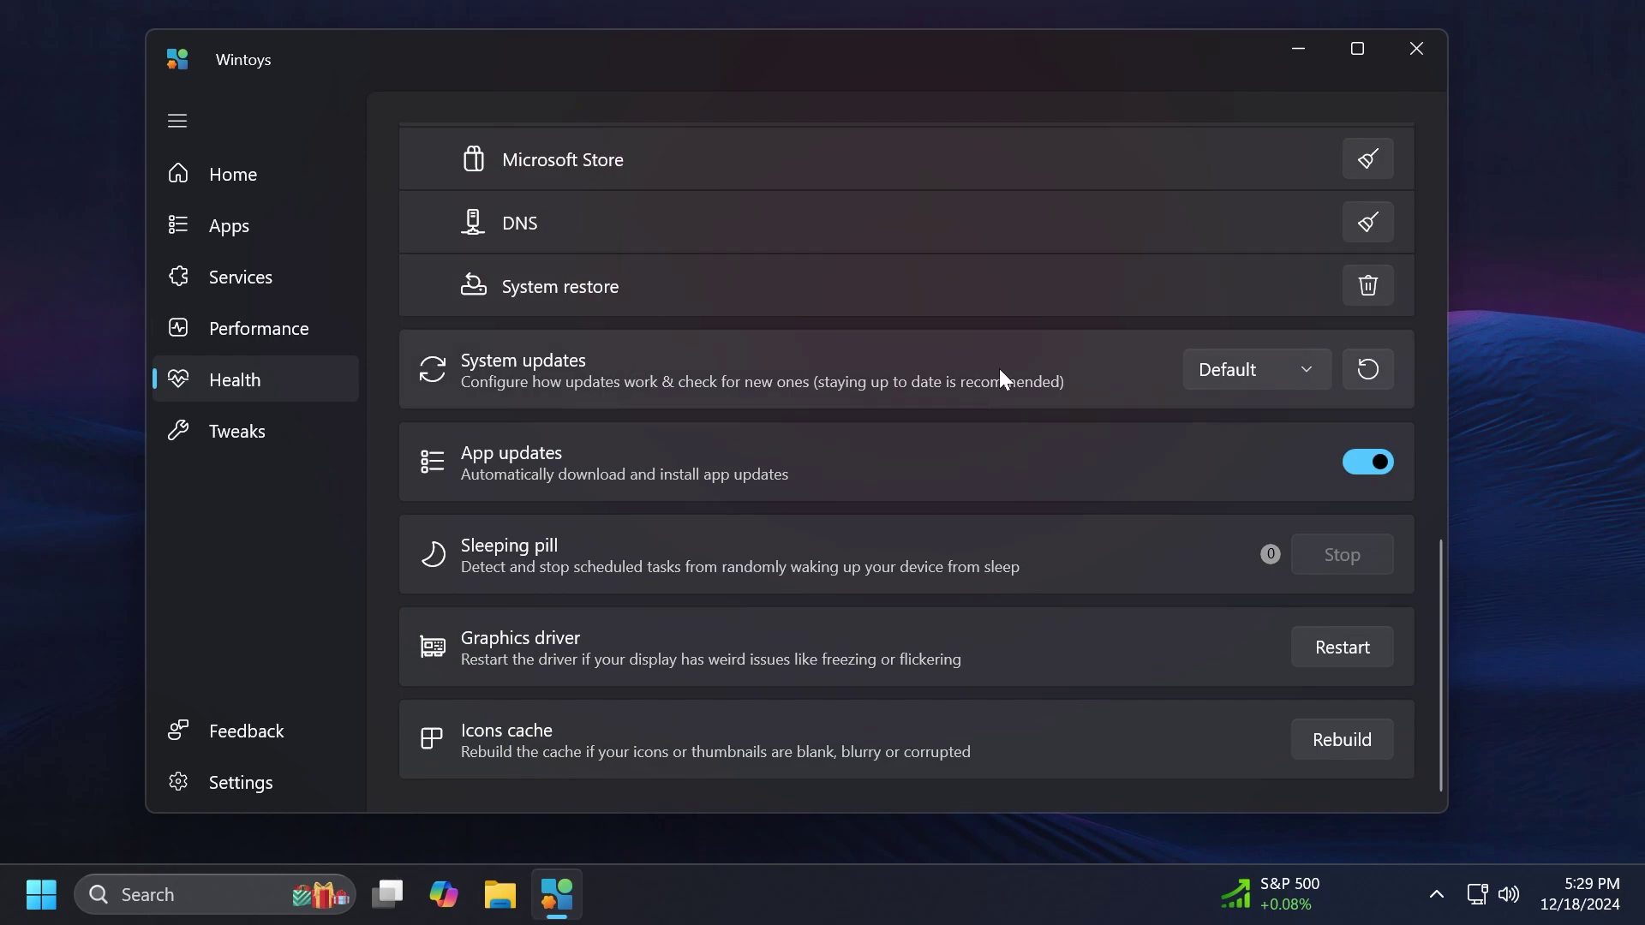
- Review the System updates modes several times, leaving it at Default
click(1268, 368)
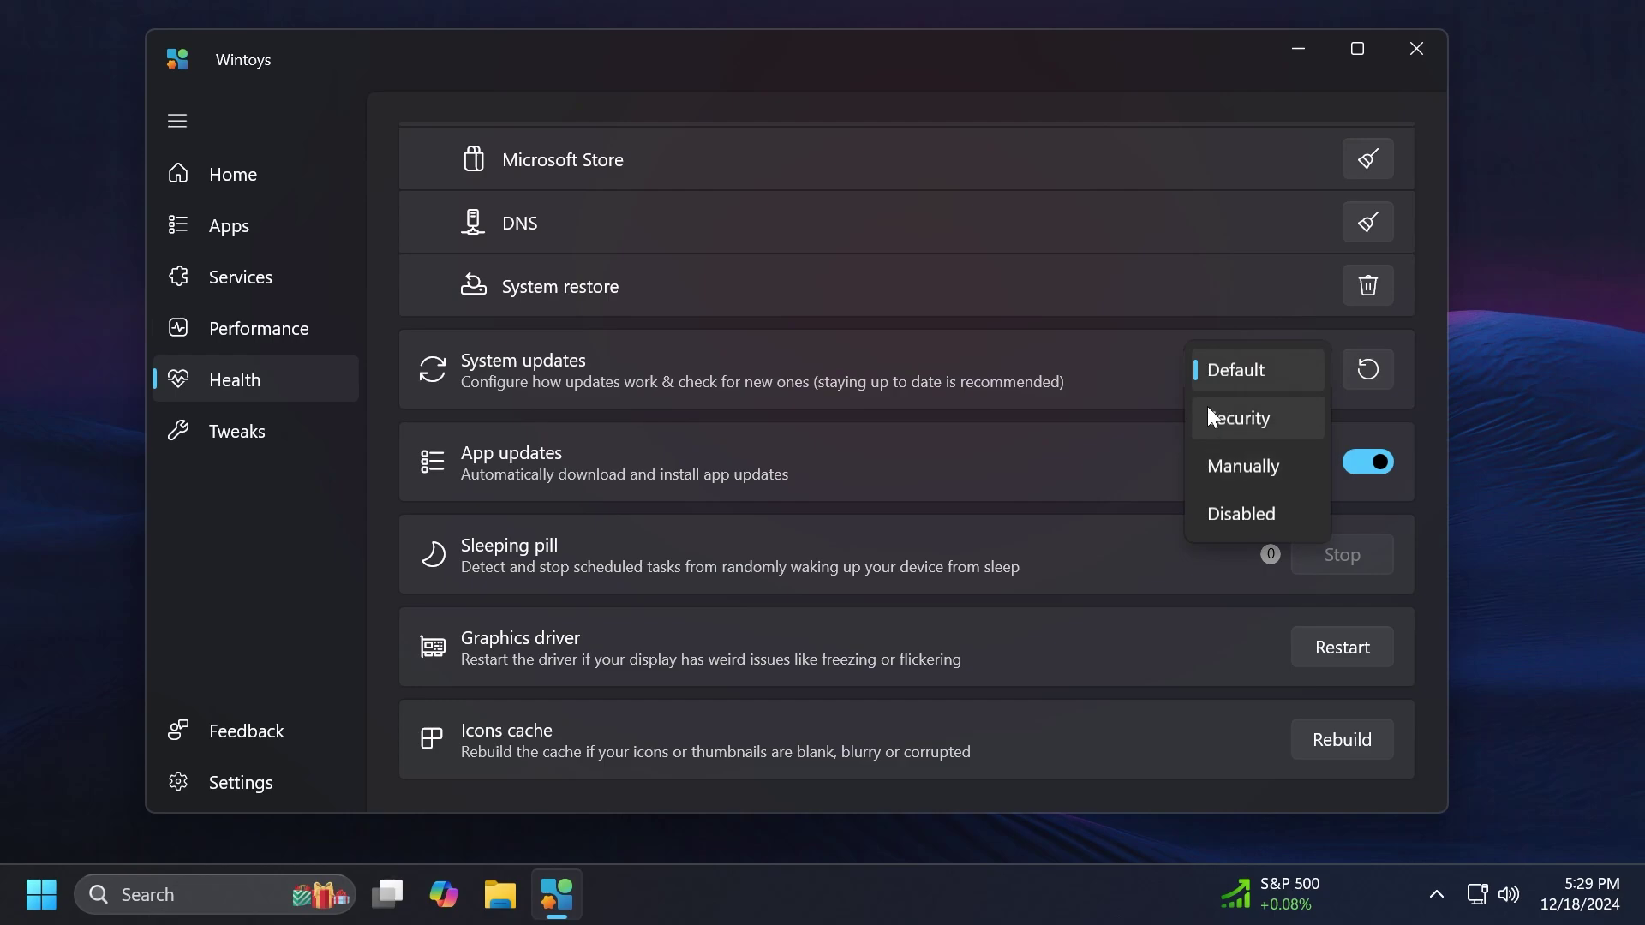
click(1236, 370)
click(1247, 381)
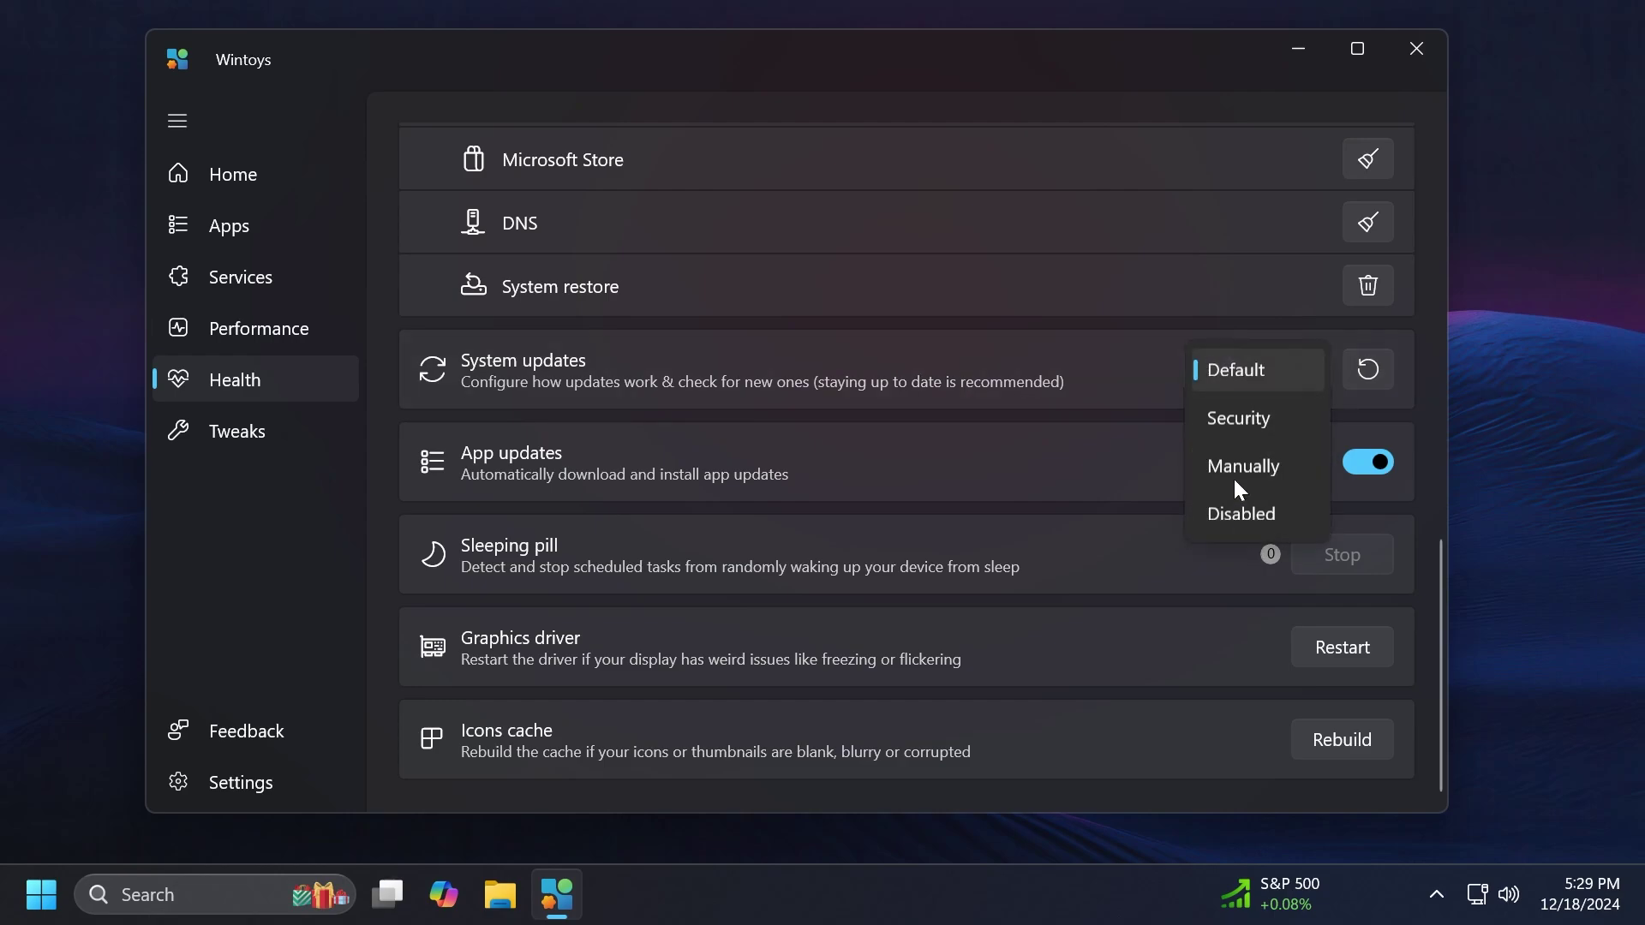
click(1069, 390)
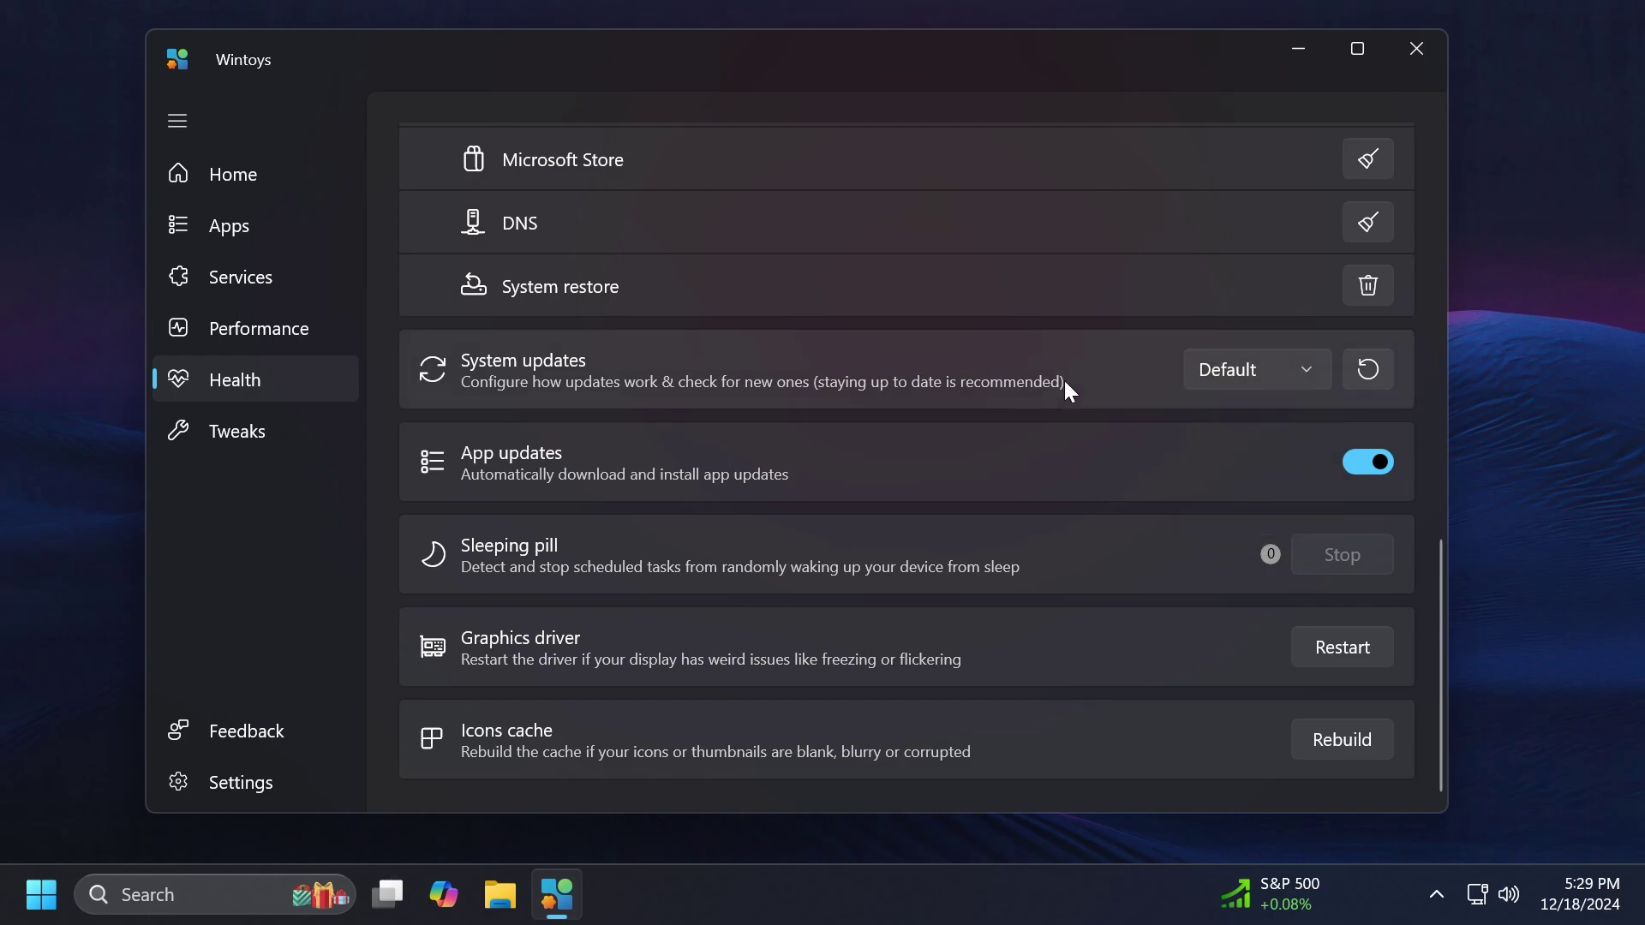
click(1248, 372)
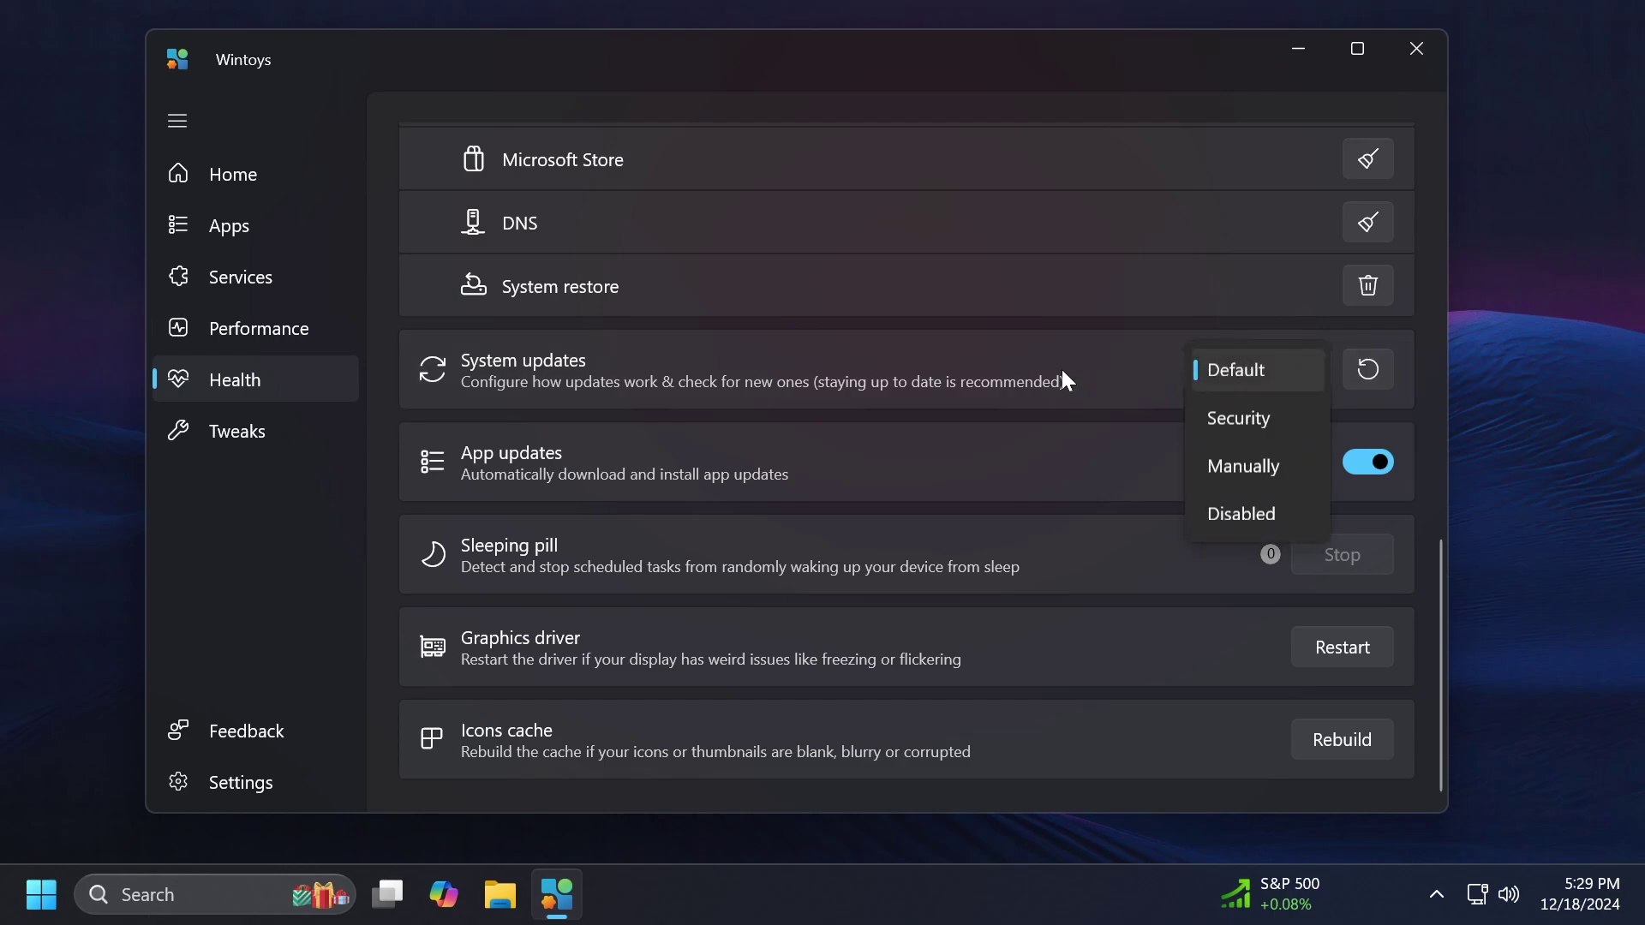
click(1063, 375)
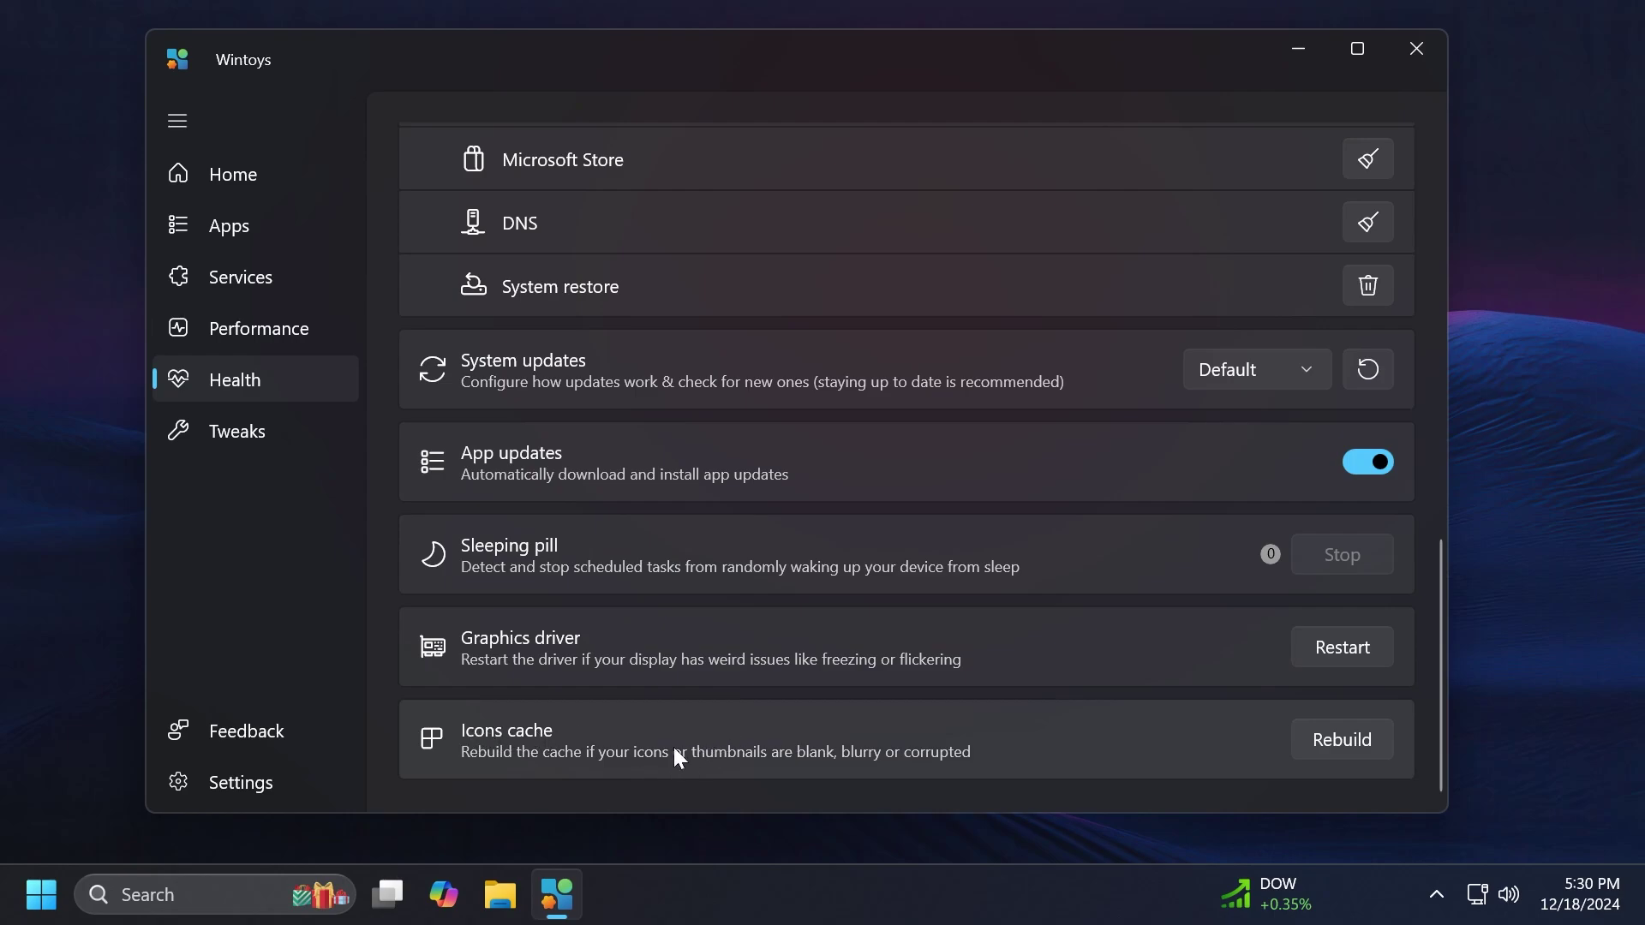
- Switch to the Tweaks page and expand the Desktop group showing This PC, Recycle bin, Widgets
click(272, 433)
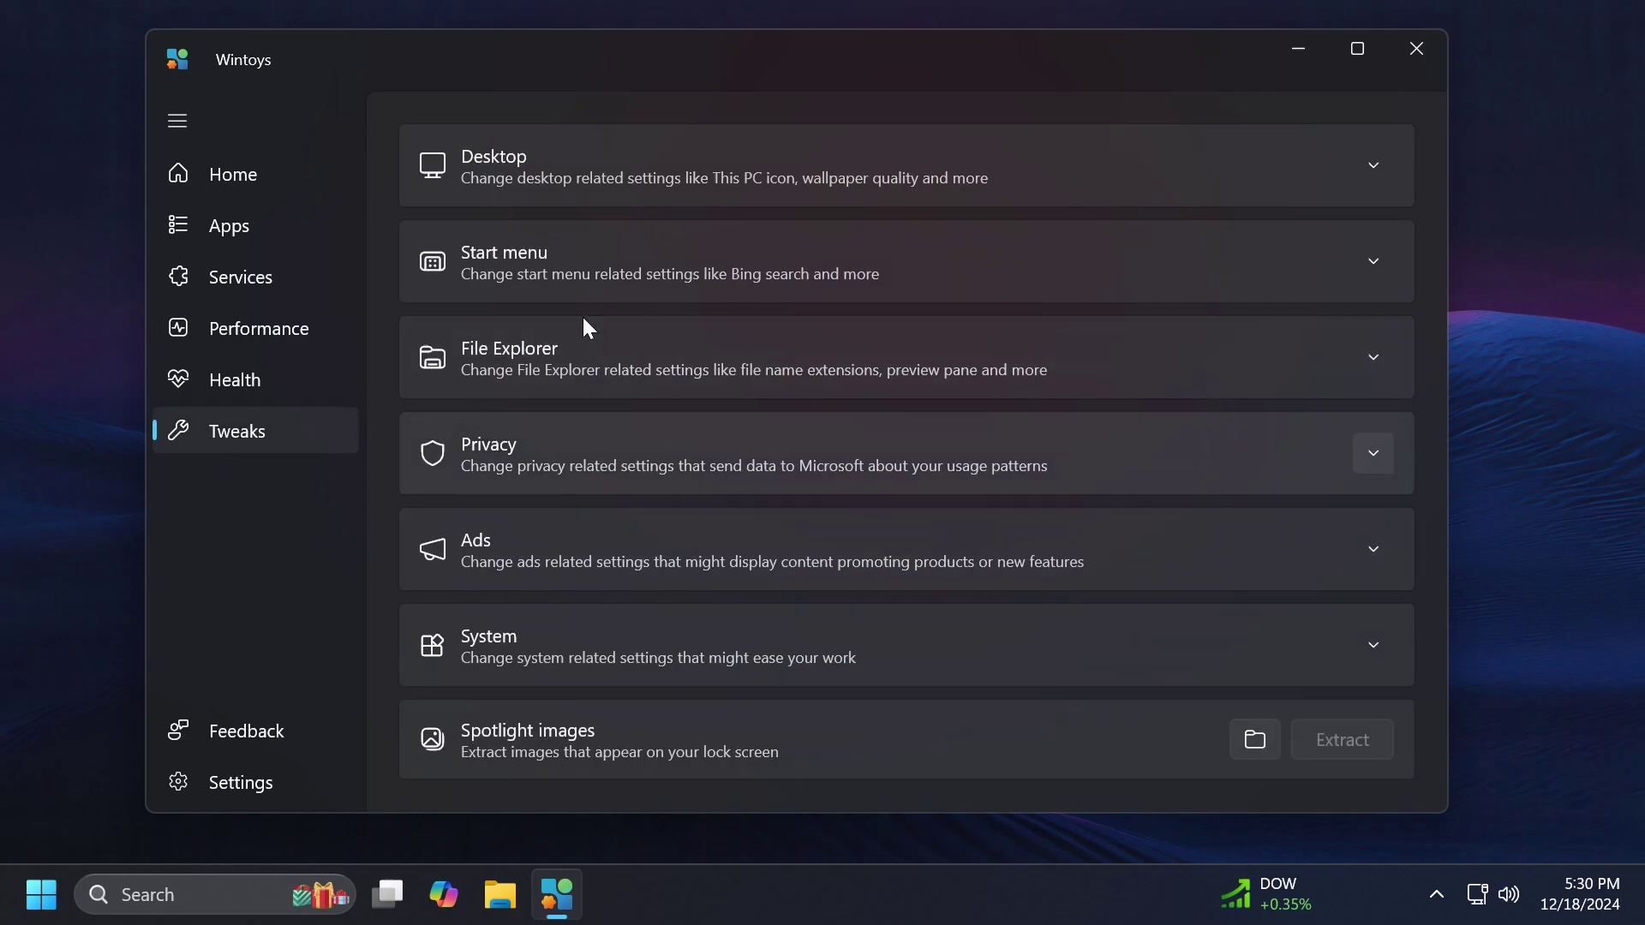
click(734, 166)
click(701, 187)
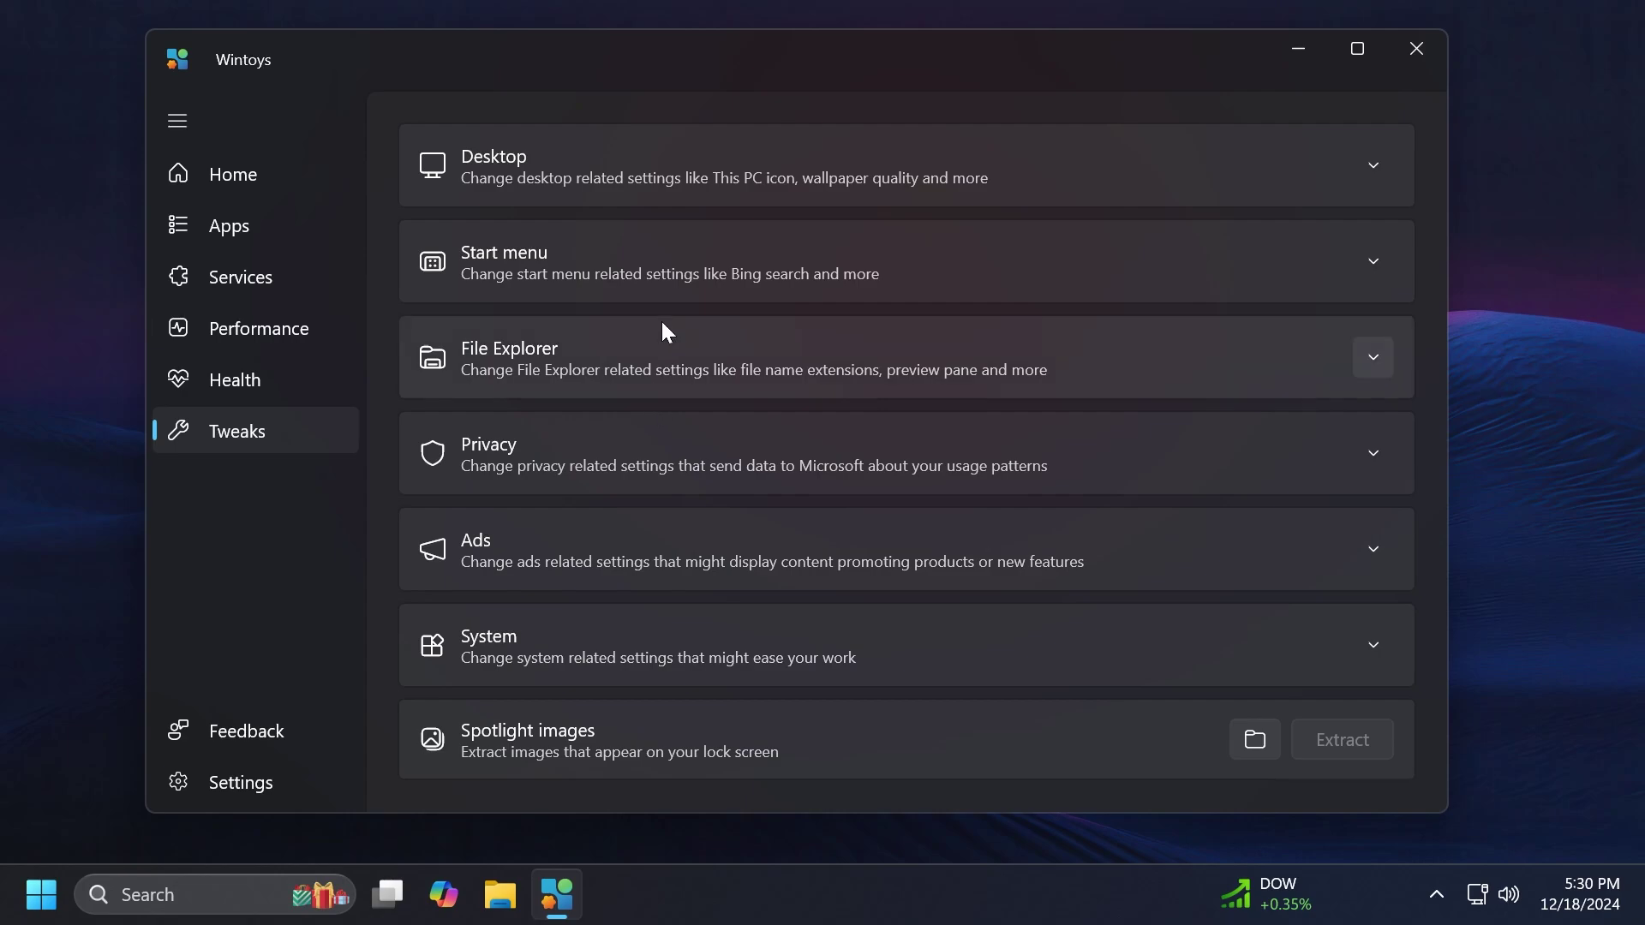
click(730, 165)
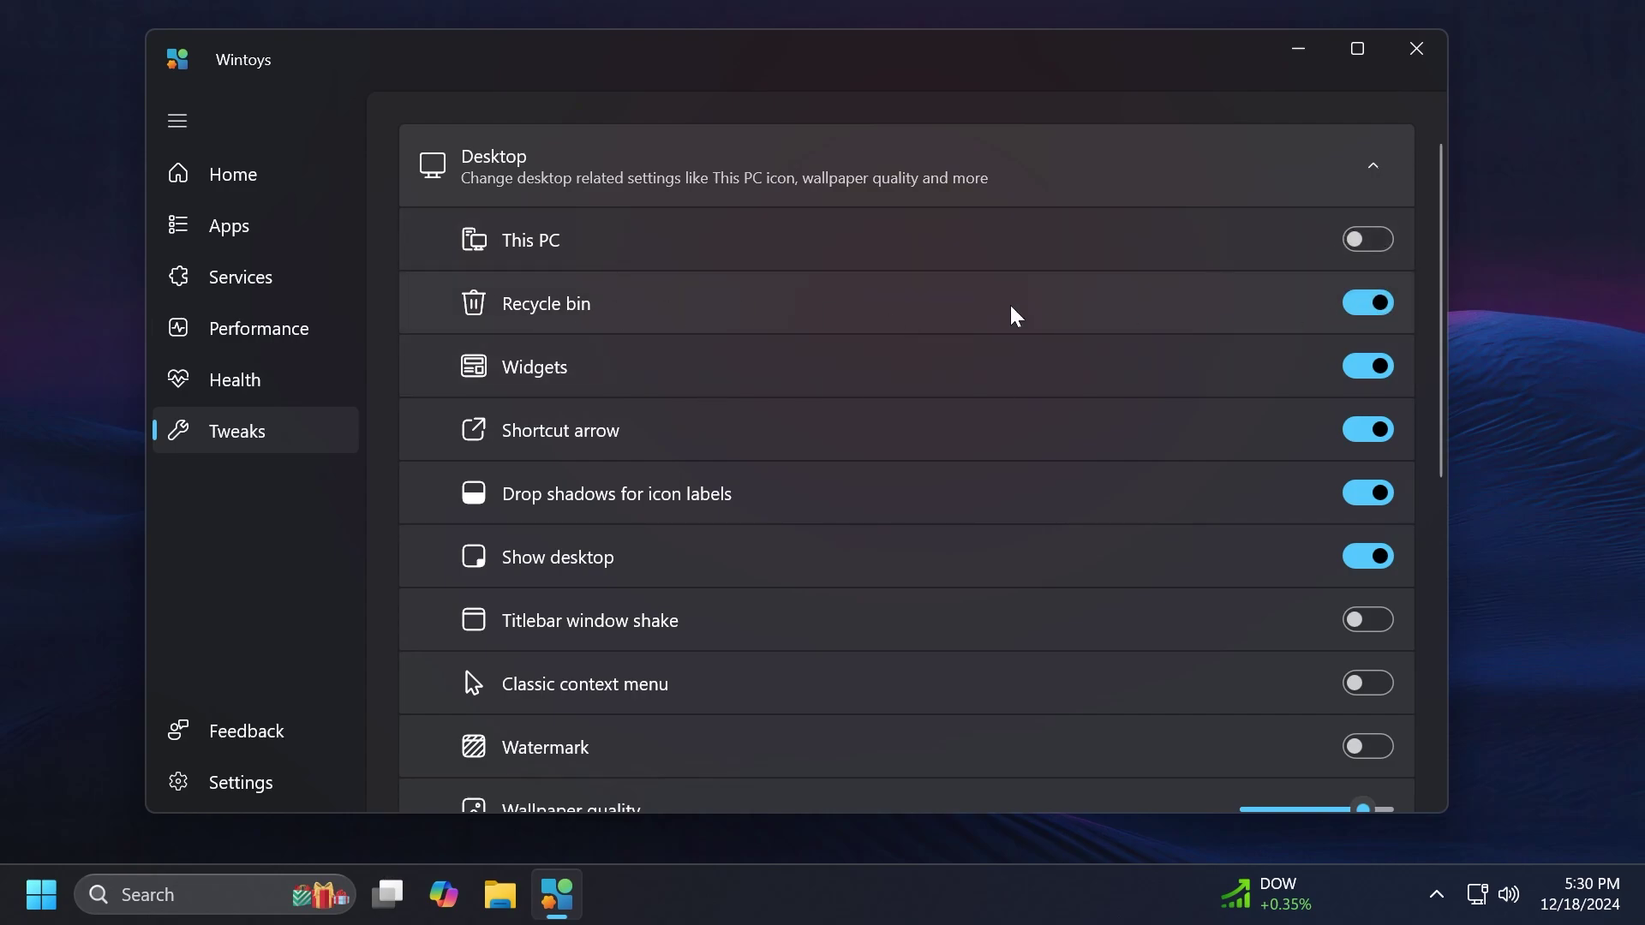
- Set Wallpaper quality to its maximum and dismiss the reapply-wallpaper notice
scroll(803, 405, down, 3)
scroll(803, 405, up, 3)
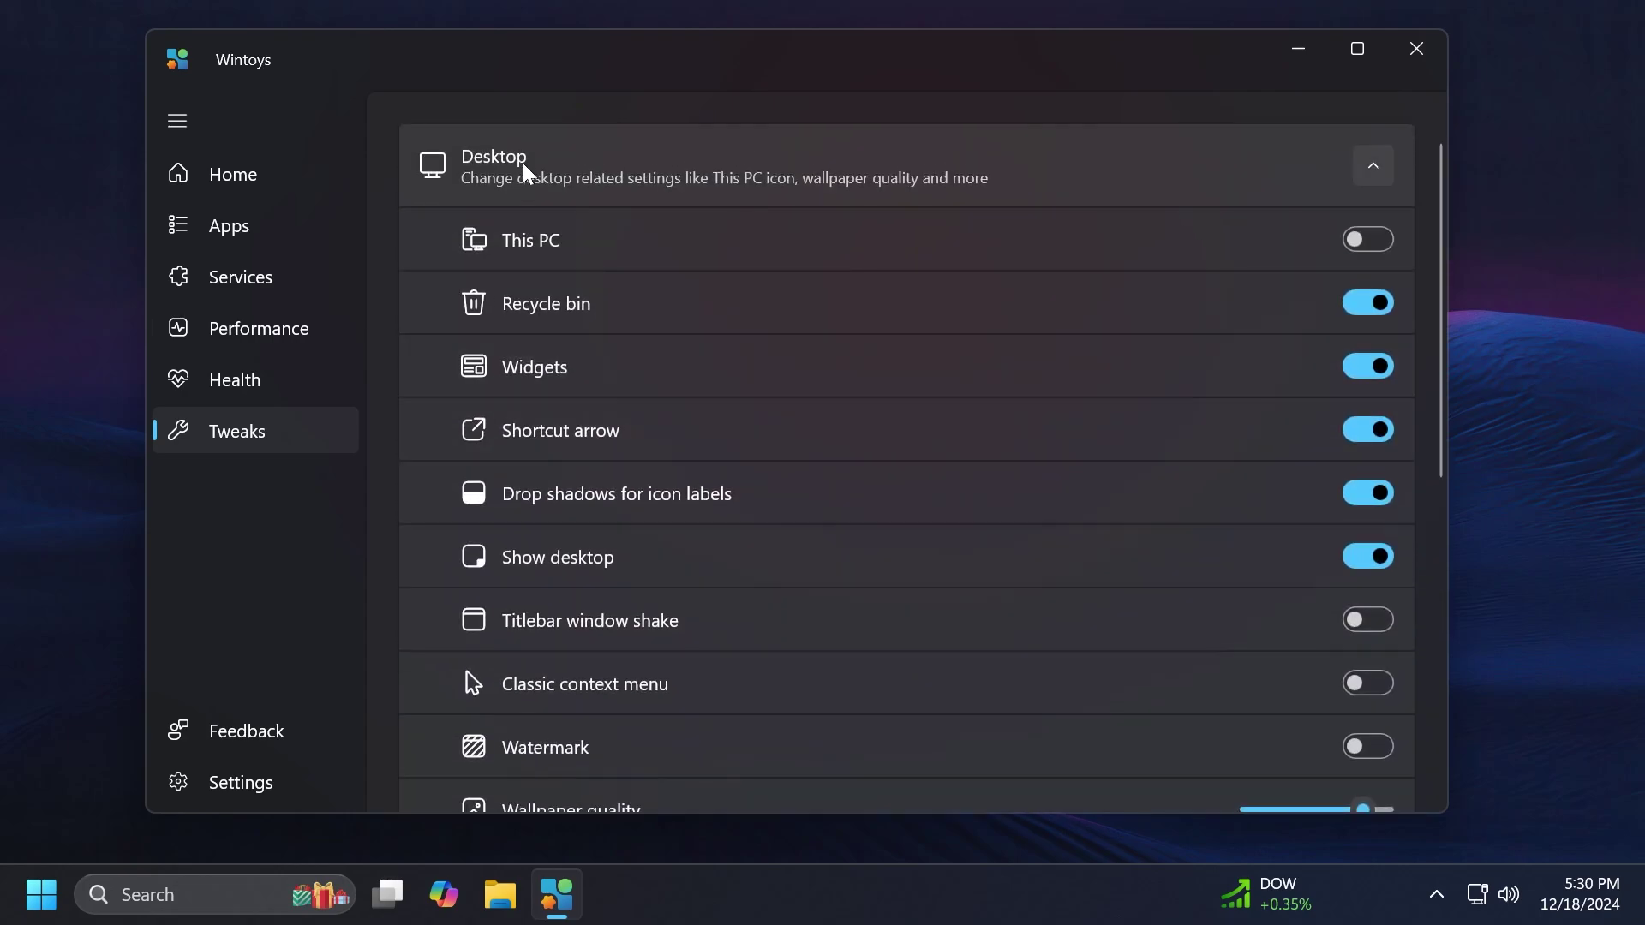
scroll(653, 305, down, 2)
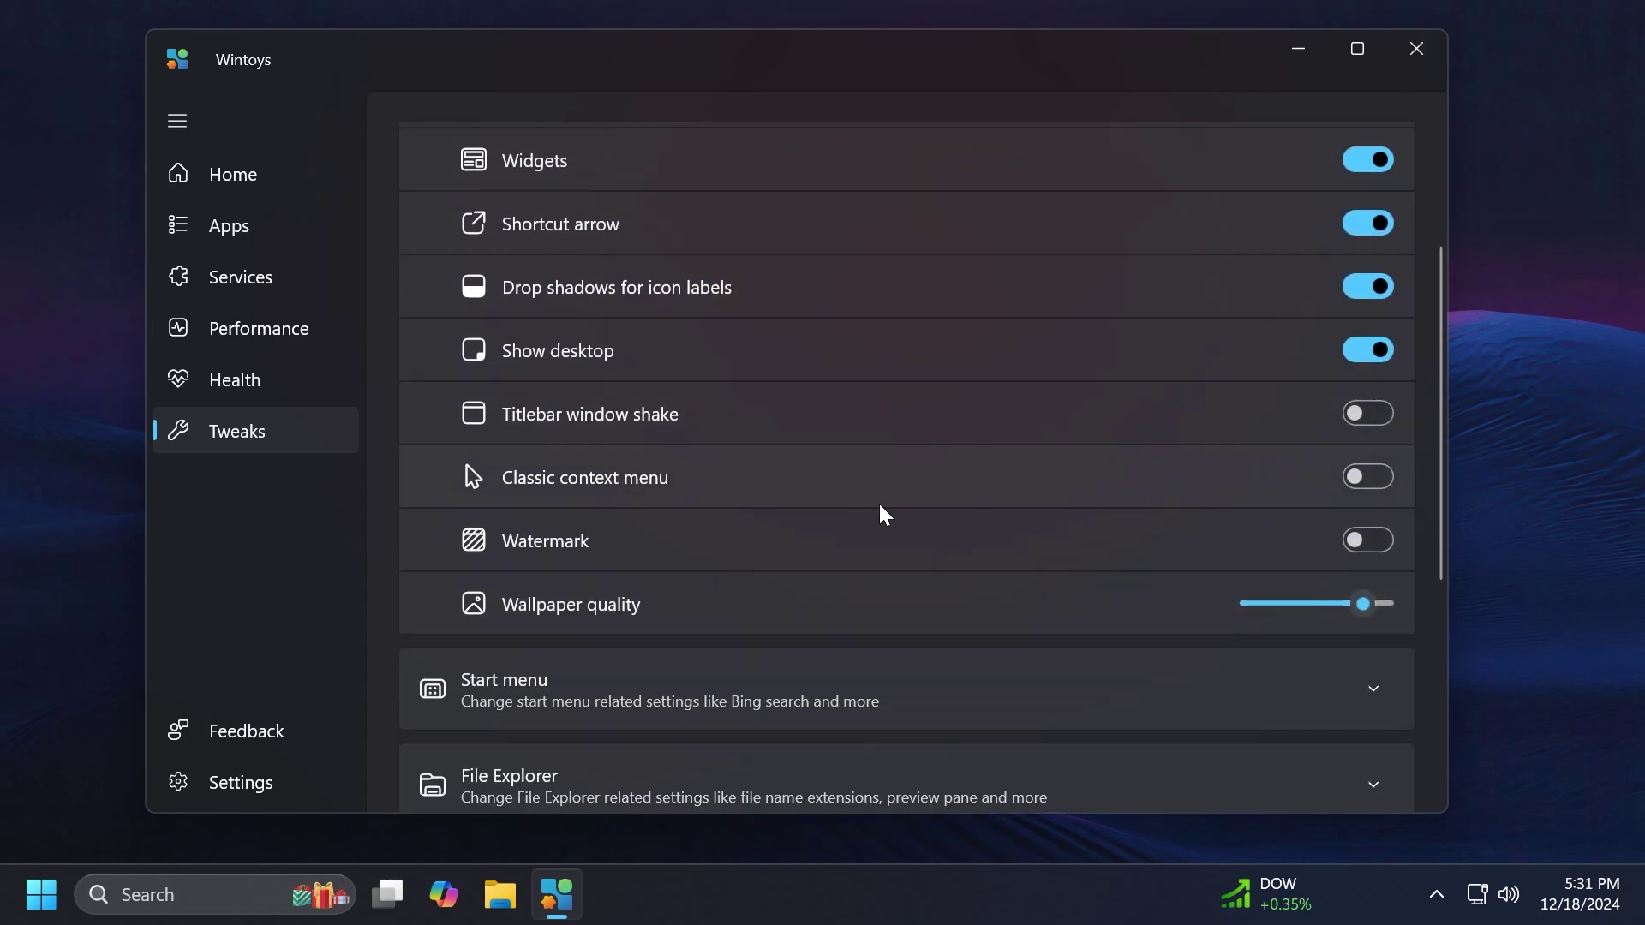
drag(1355, 605, 1472, 609)
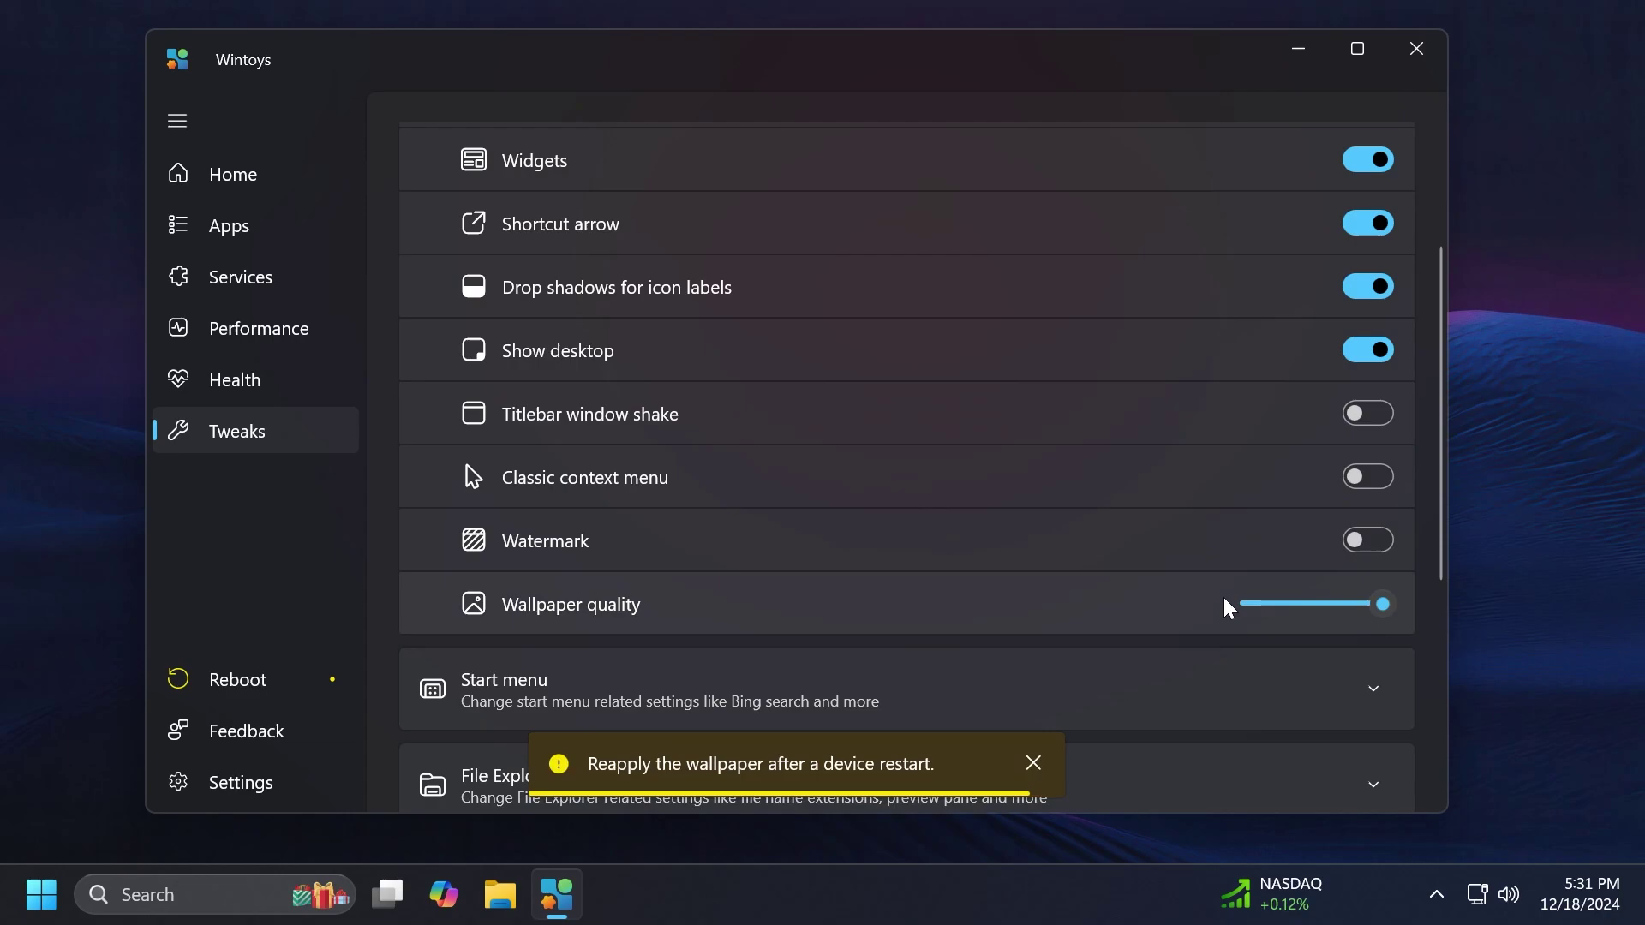
click(1035, 766)
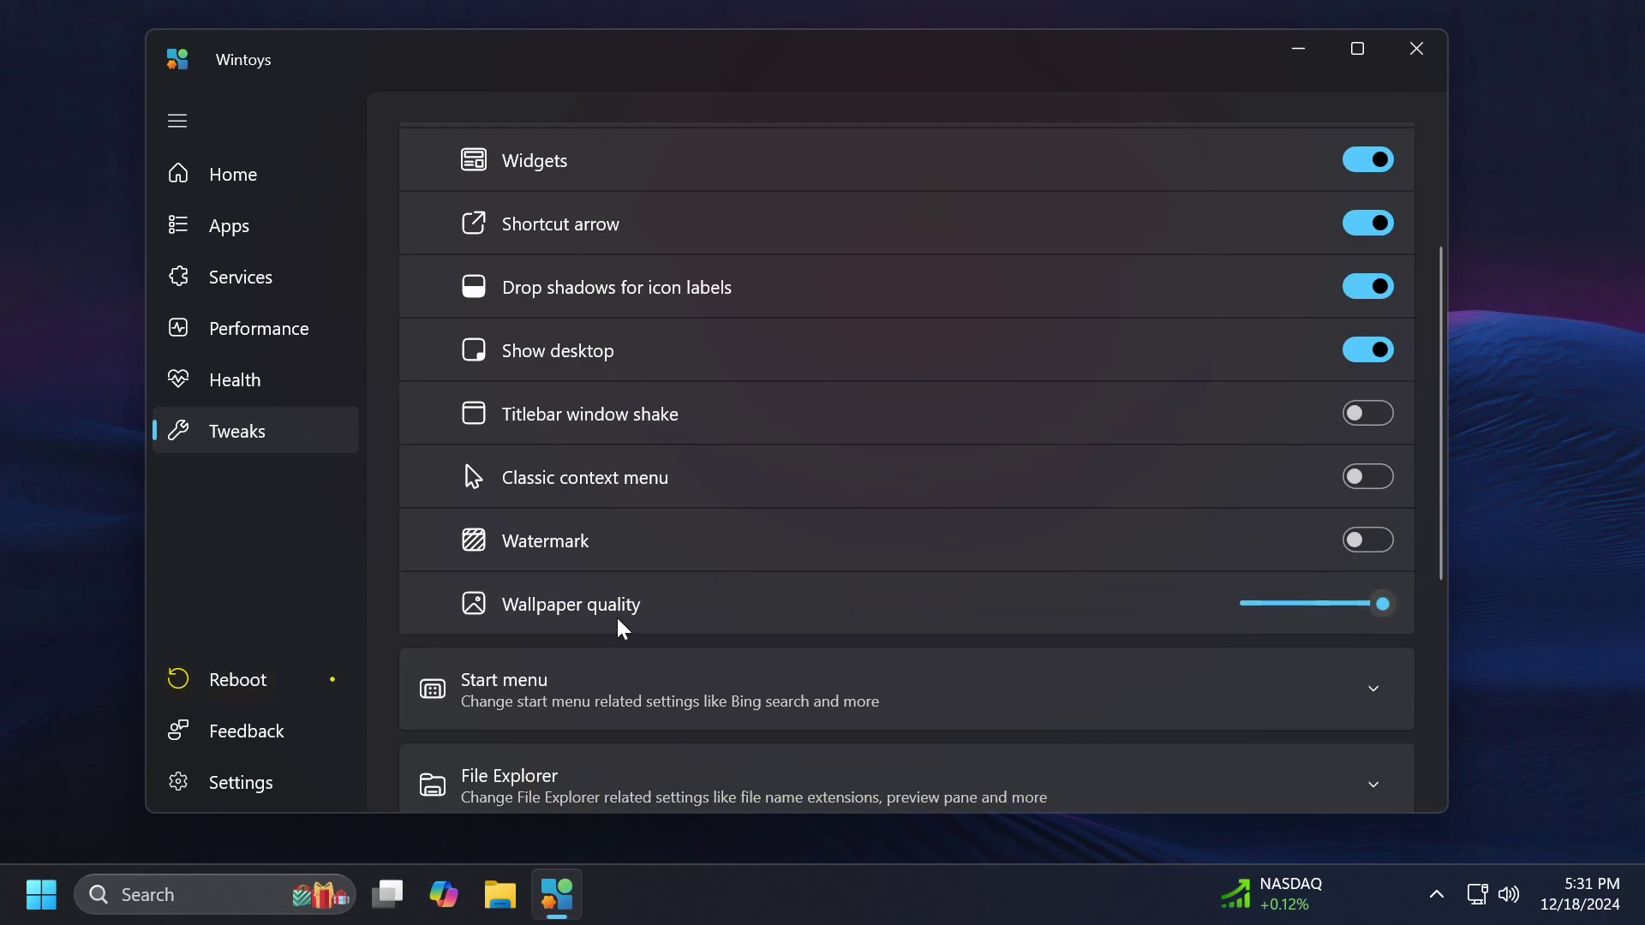
- Expand the Start menu settings to show Bing search results and Autoinstall suggestions
click(639, 685)
scroll(703, 356, down, 4)
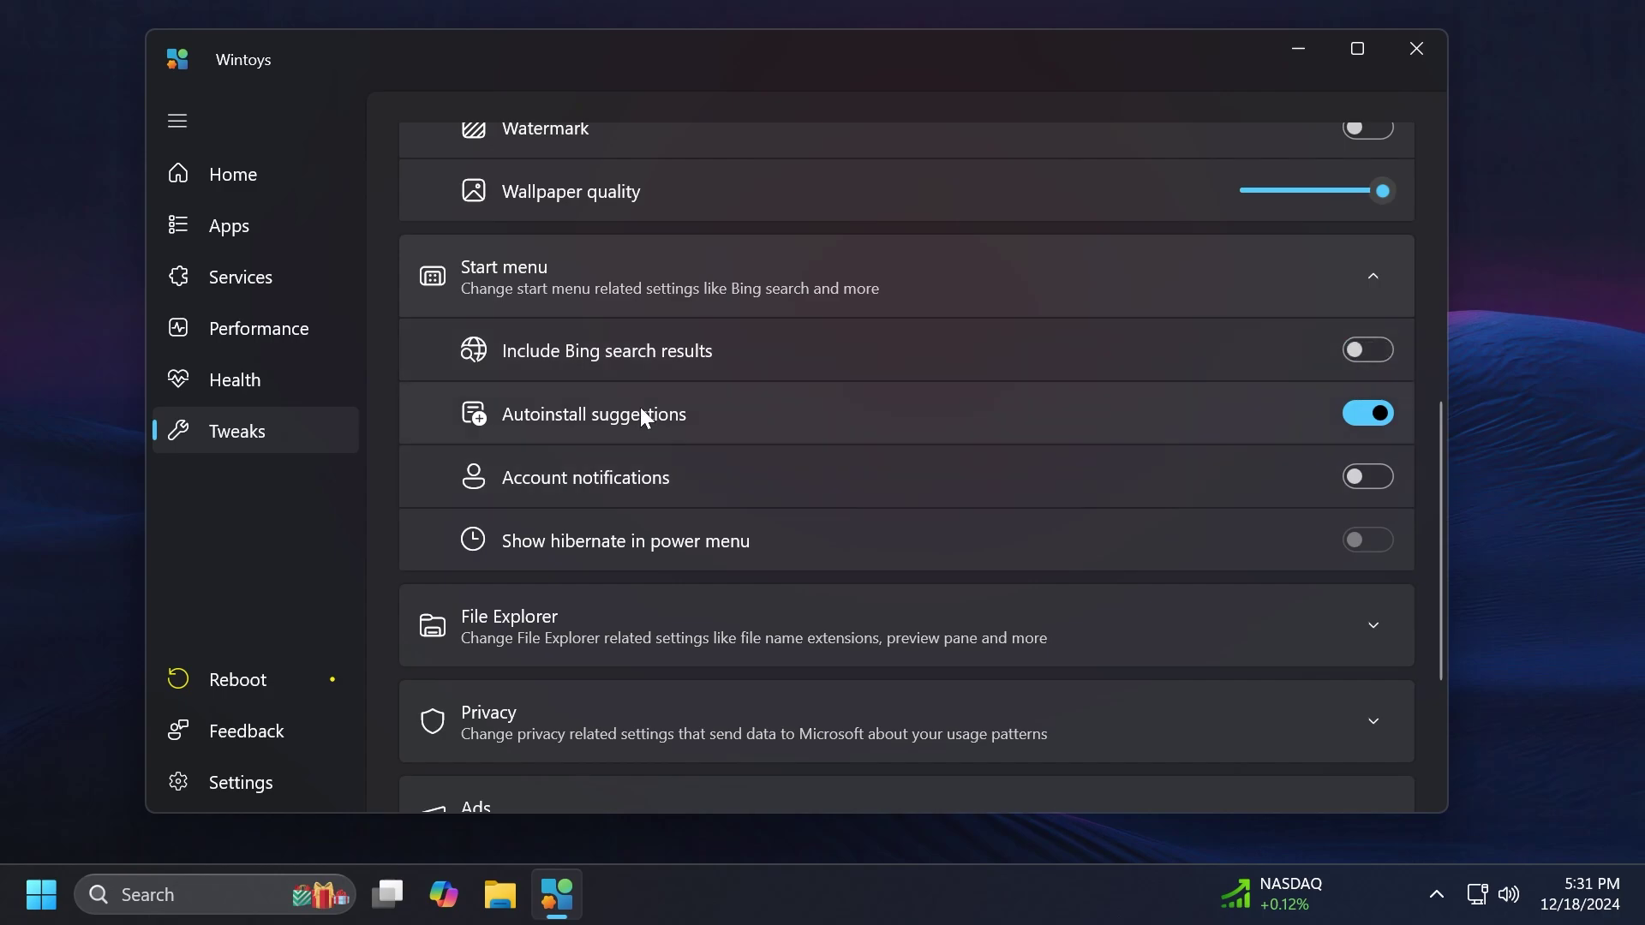
scroll(642, 428, down, 1)
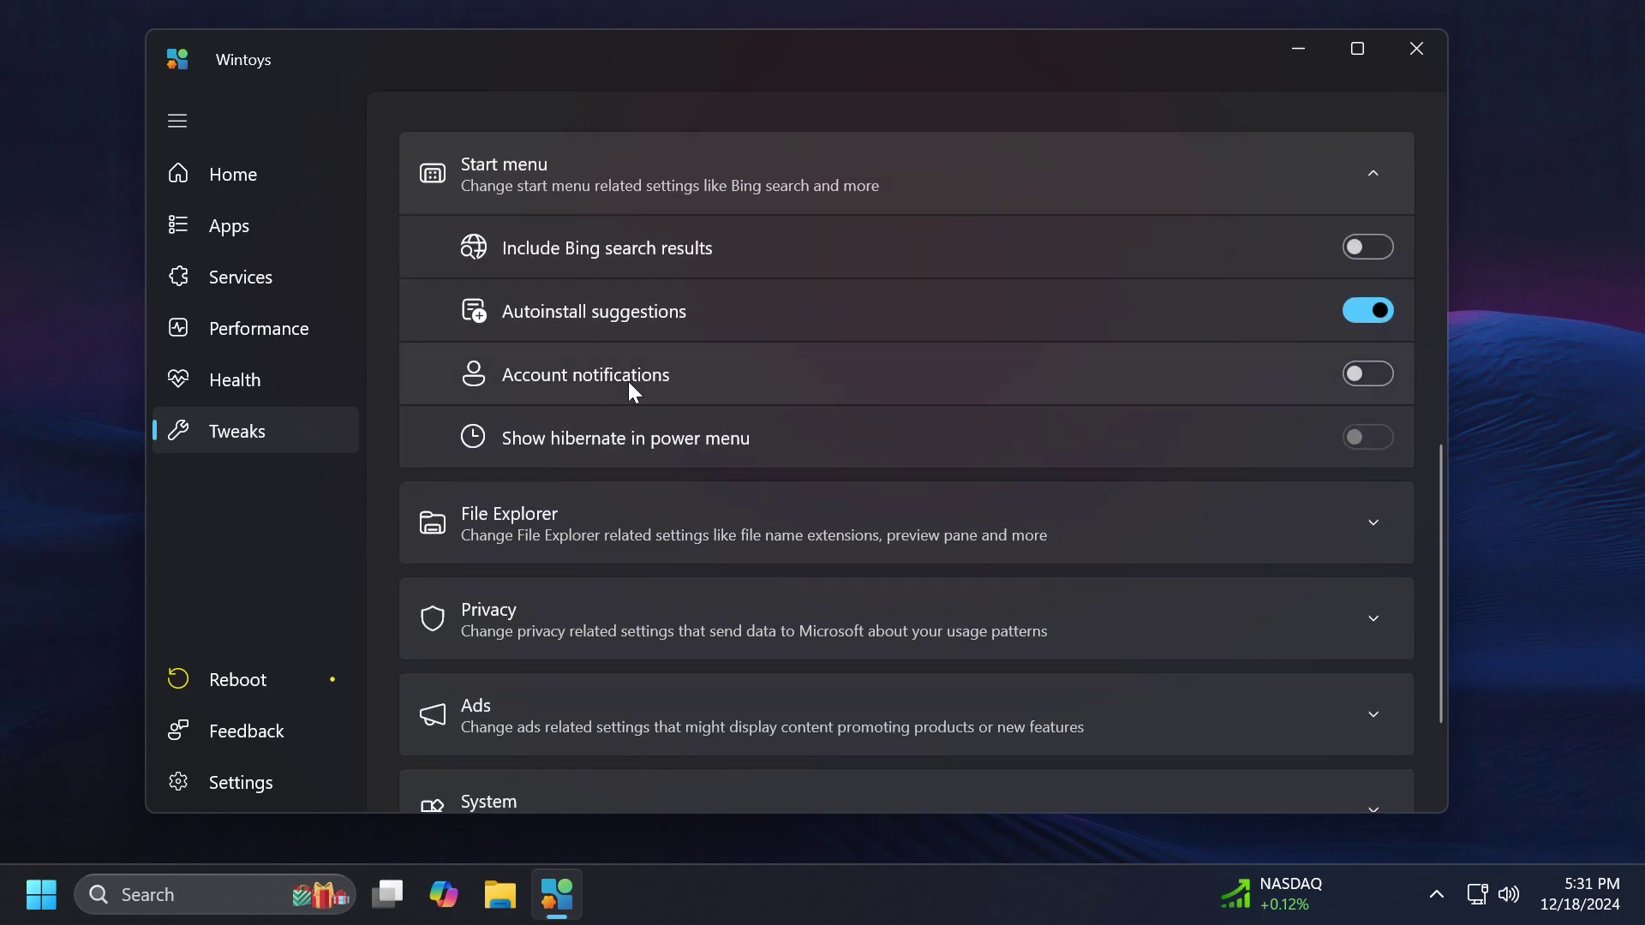
- In the File Explorer tweaks, switch on Show file extension and Show hidden and system items
scroll(651, 394, down, 1)
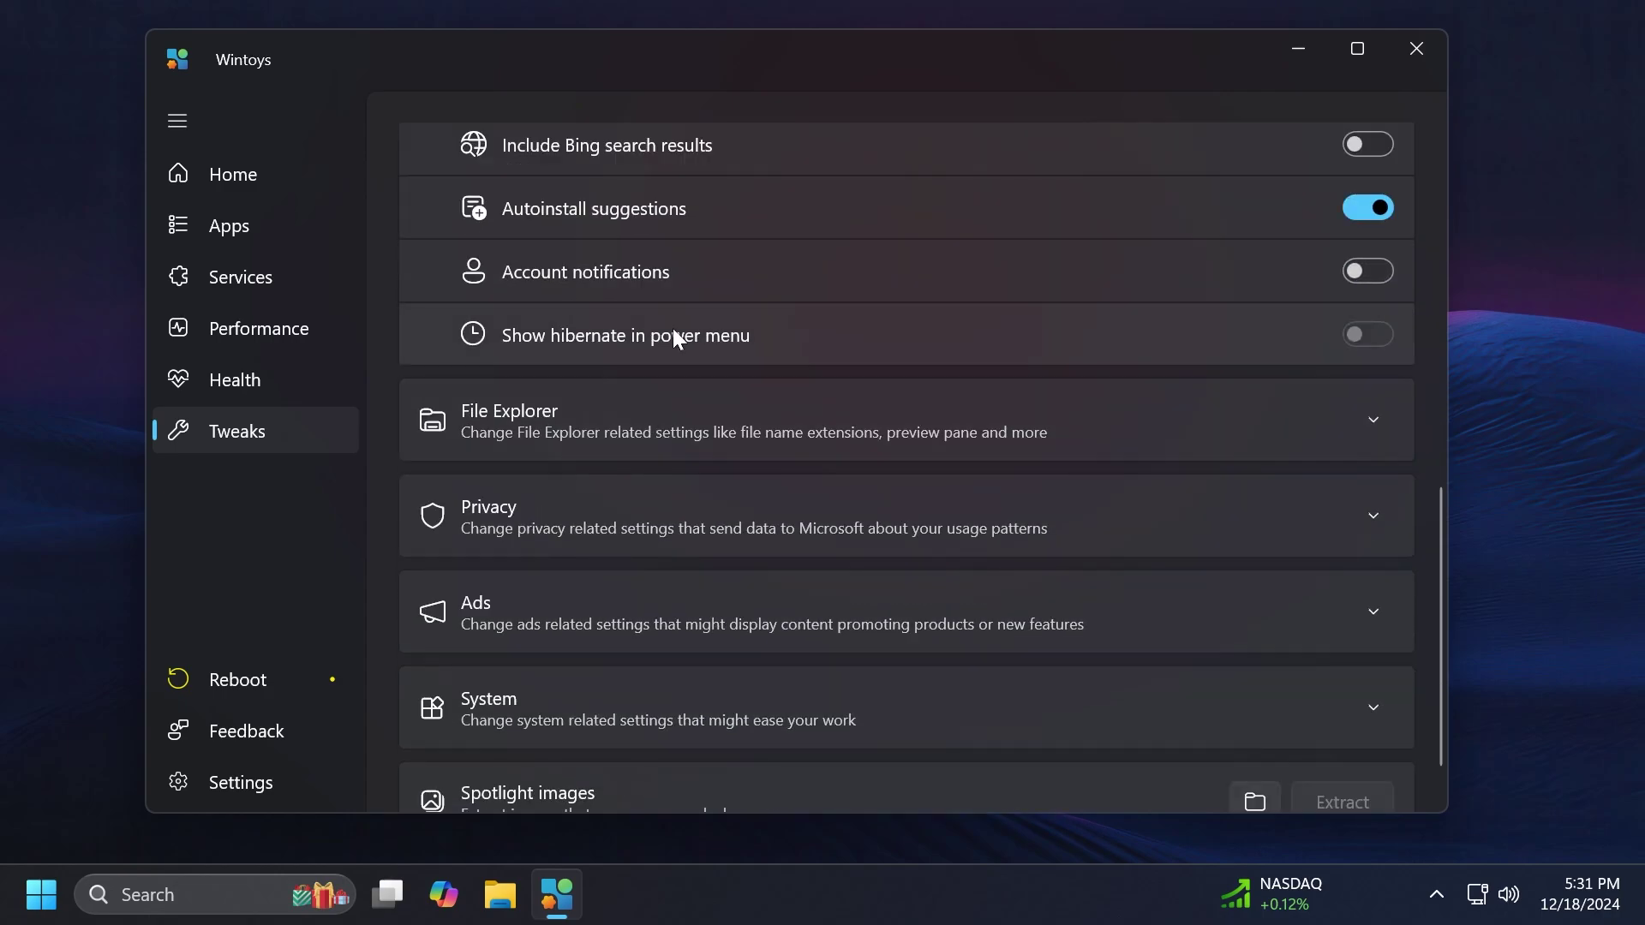
click(645, 426)
scroll(718, 300, down, 3)
scroll(726, 343, up, 1)
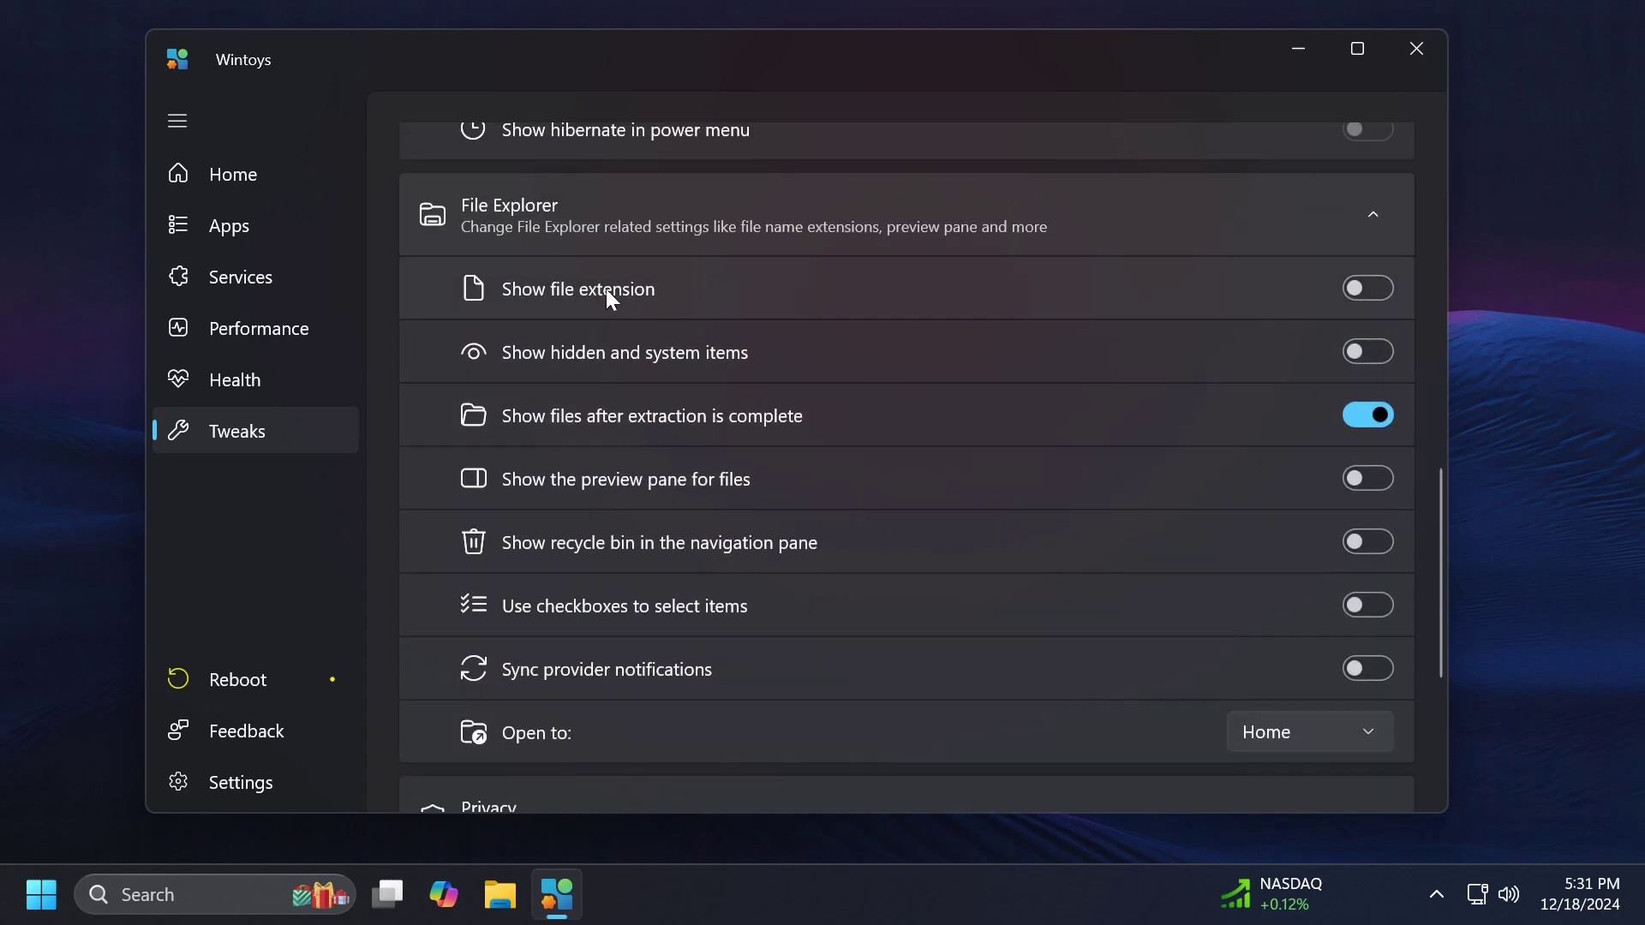
click(663, 289)
click(664, 352)
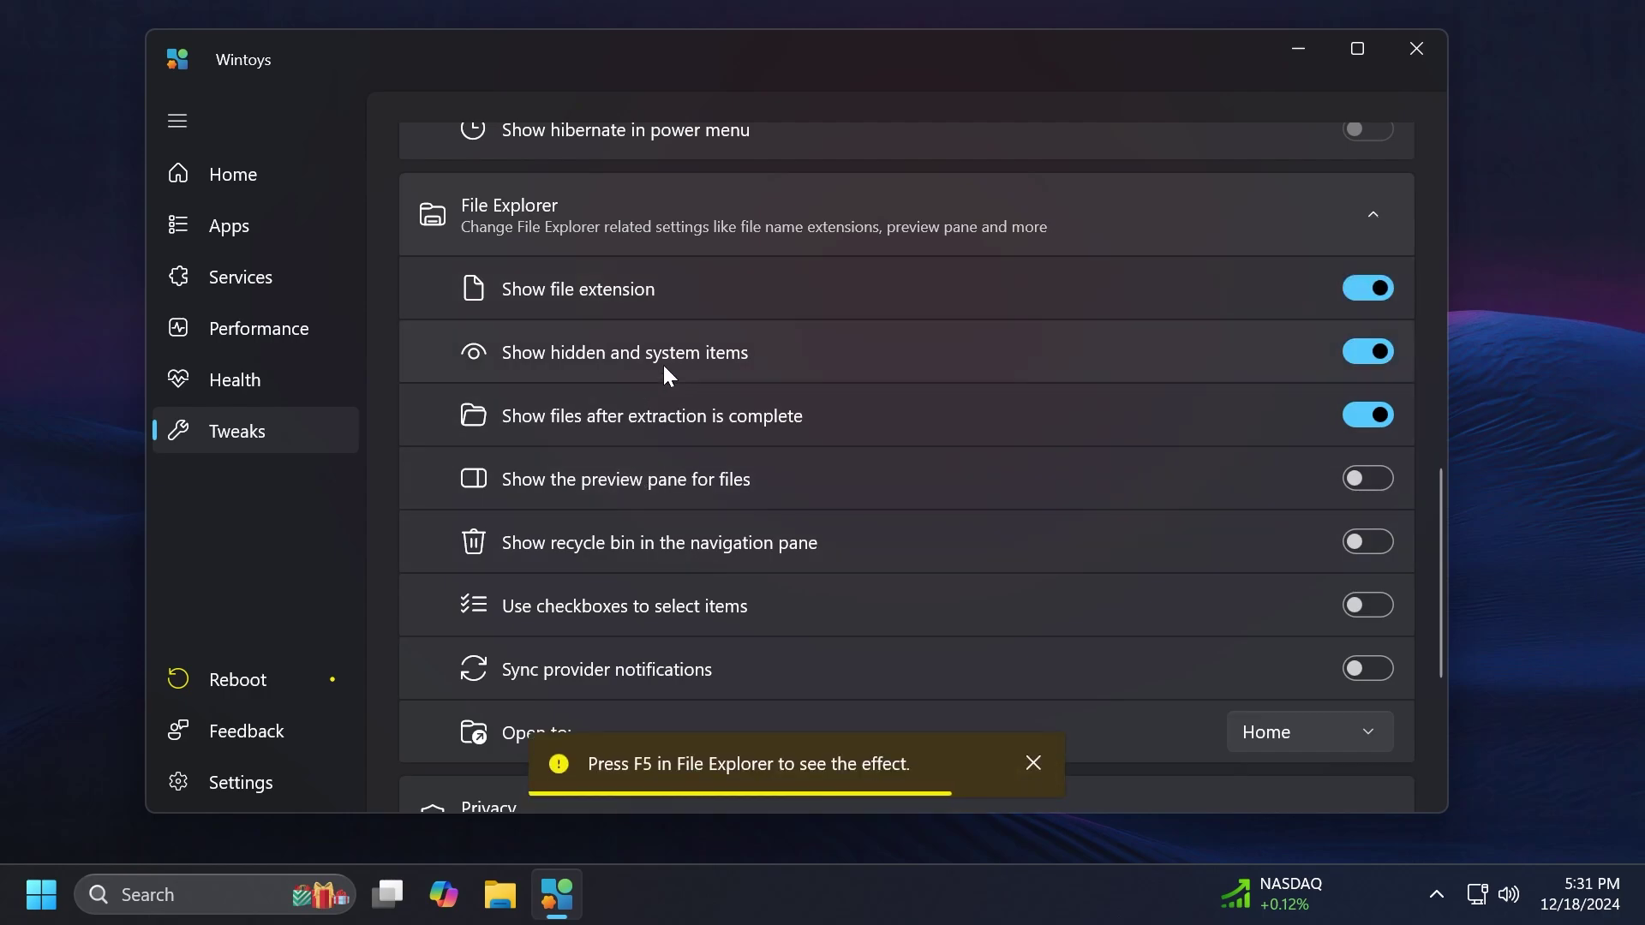
scroll(698, 682, down, 1)
scroll(621, 521, up, 1)
scroll(611, 487, down, 1)
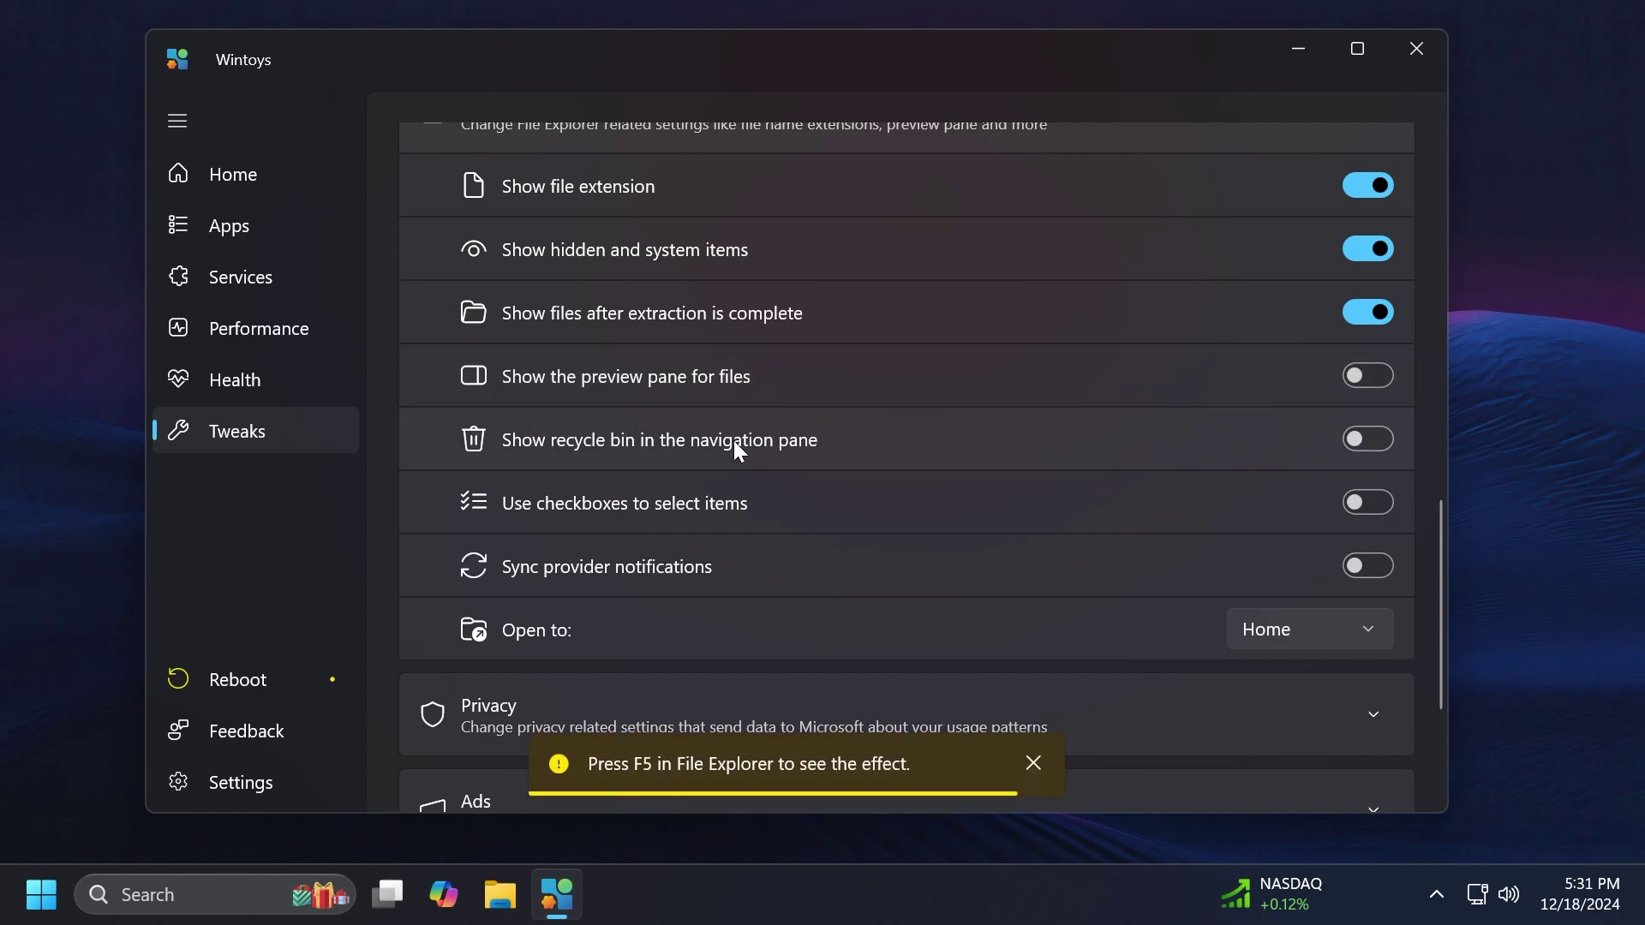
scroll(733, 440, down, 1)
scroll(721, 407, down, 1)
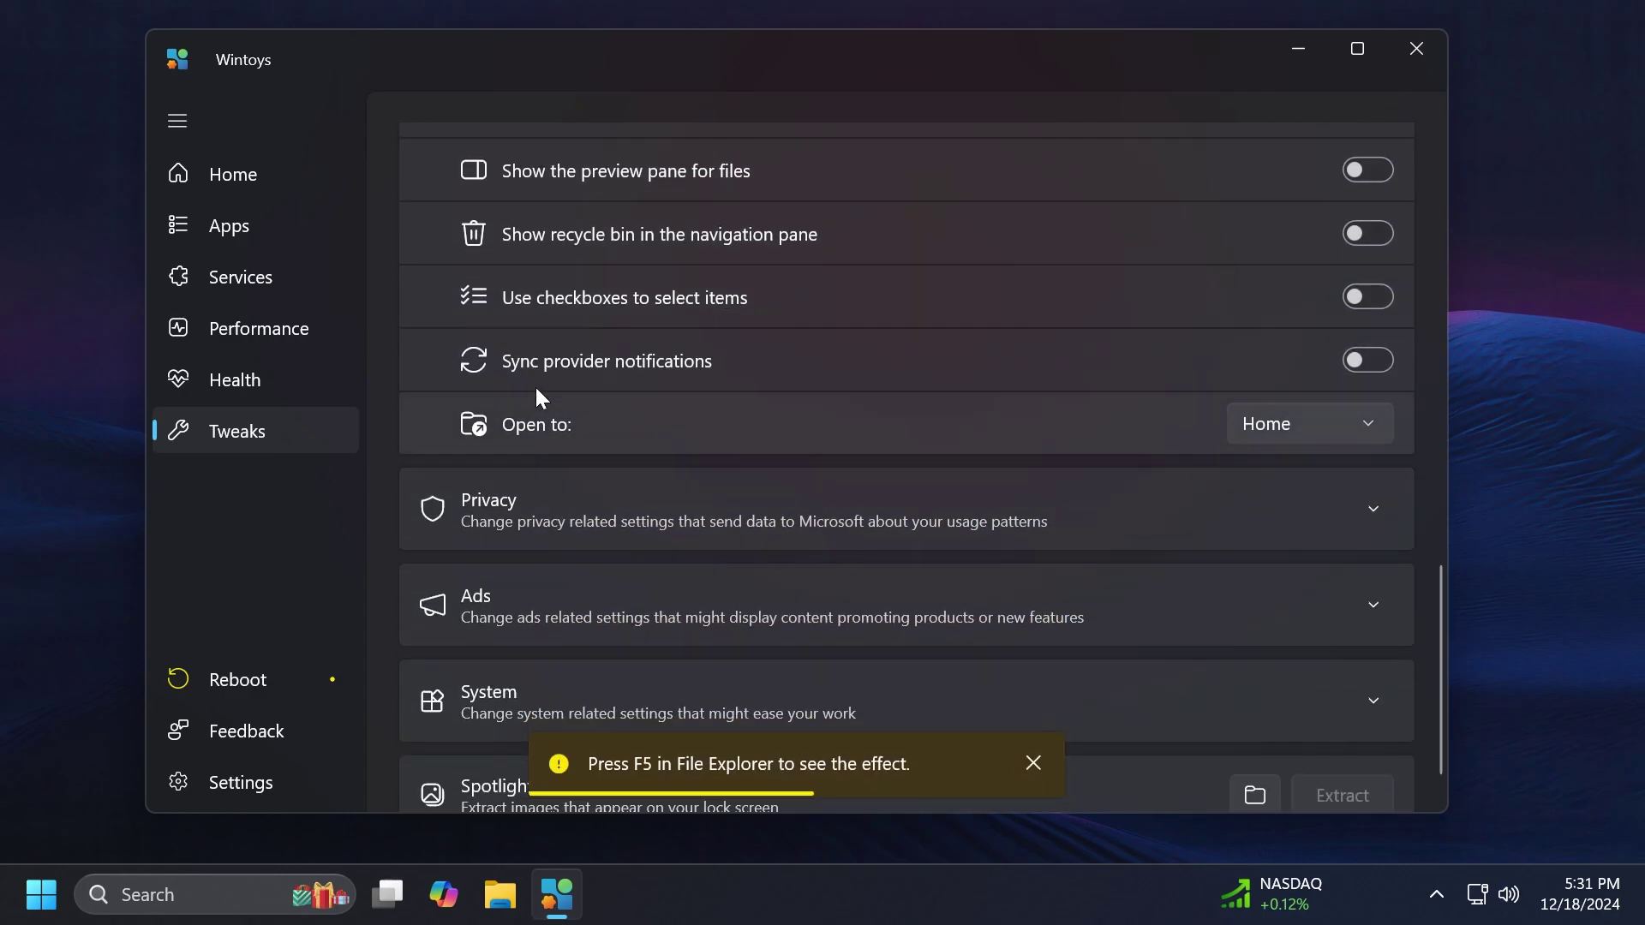
scroll(679, 383, down, 1)
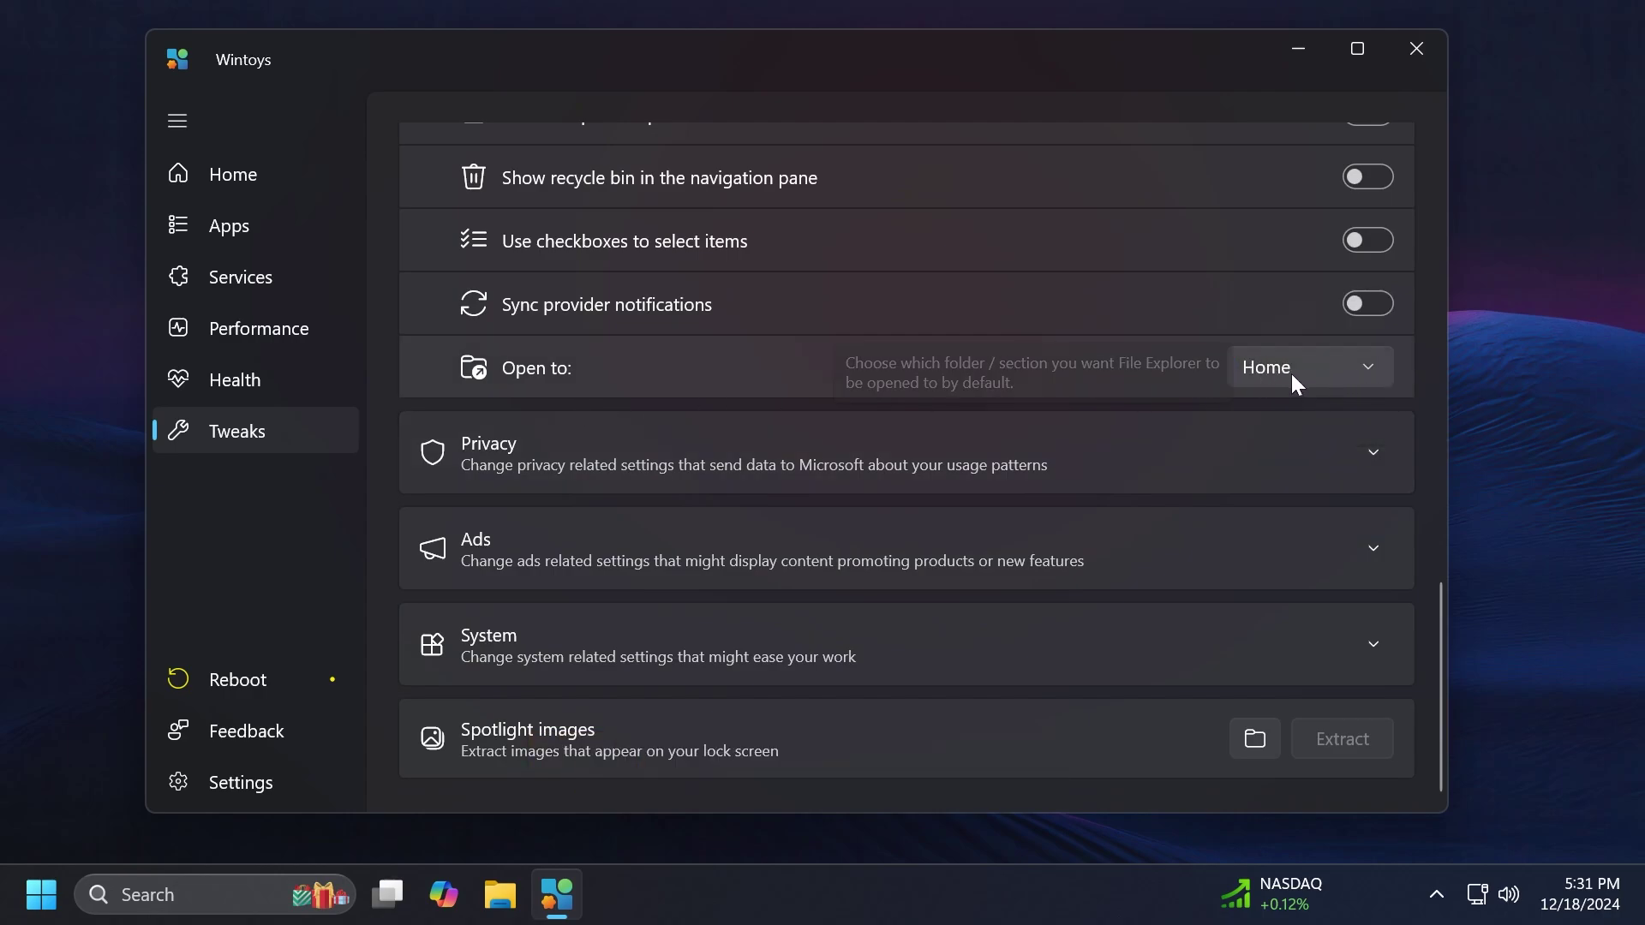
- Expand the Privacy tweaks and scroll through their settings
click(703, 443)
scroll(737, 403, down, 3)
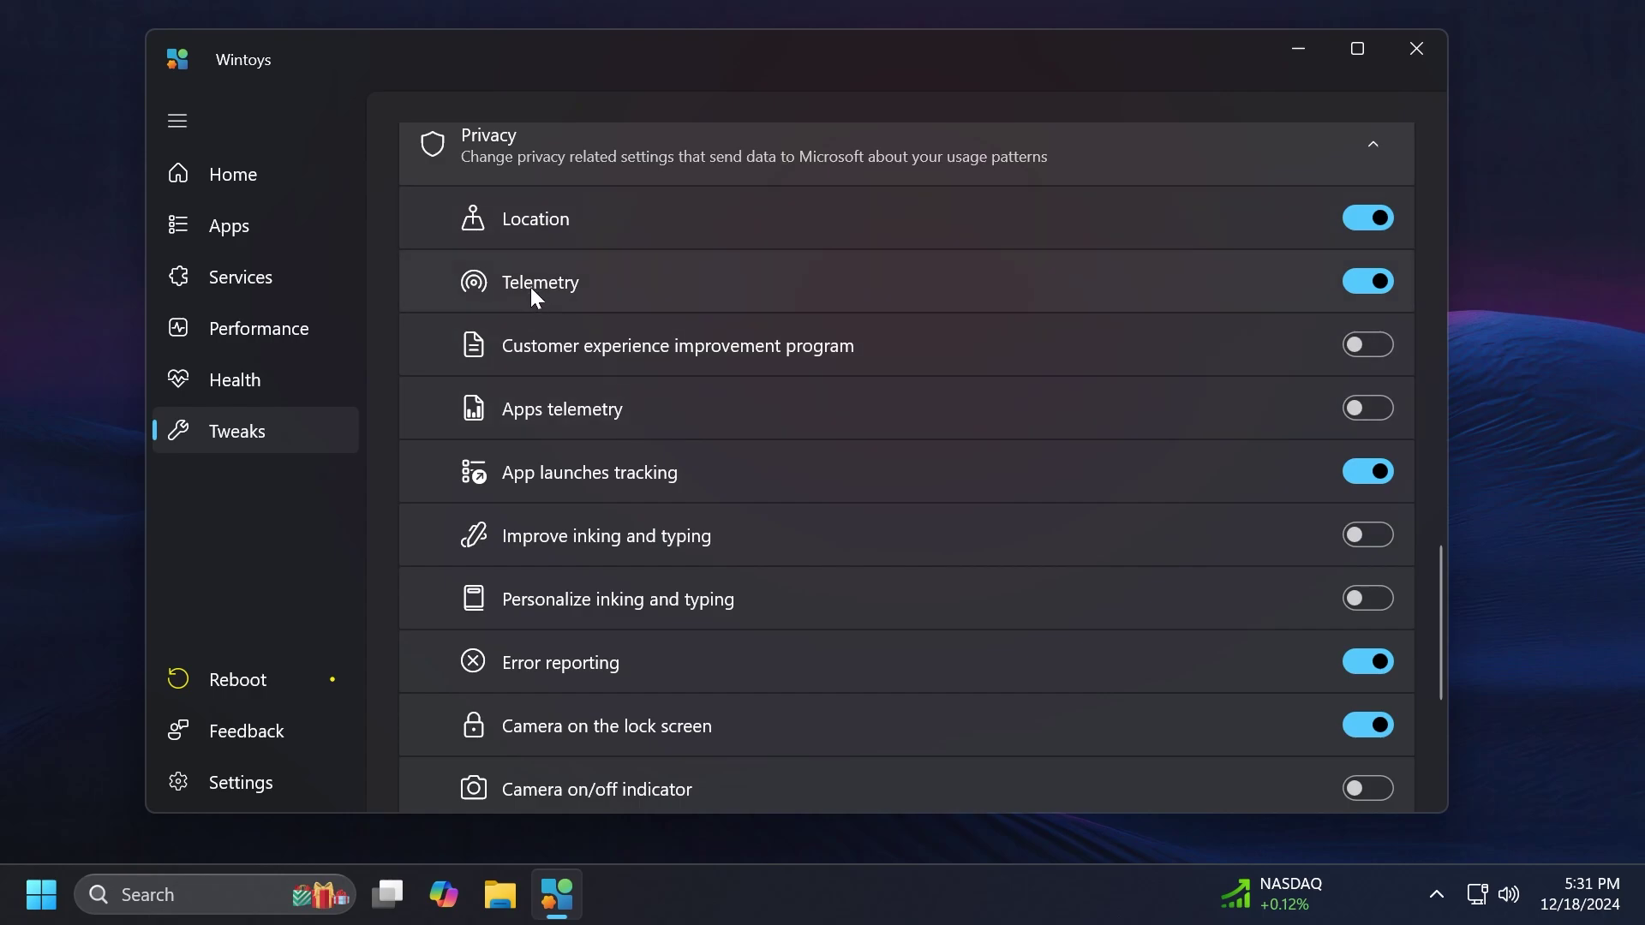
scroll(589, 351, down, 2)
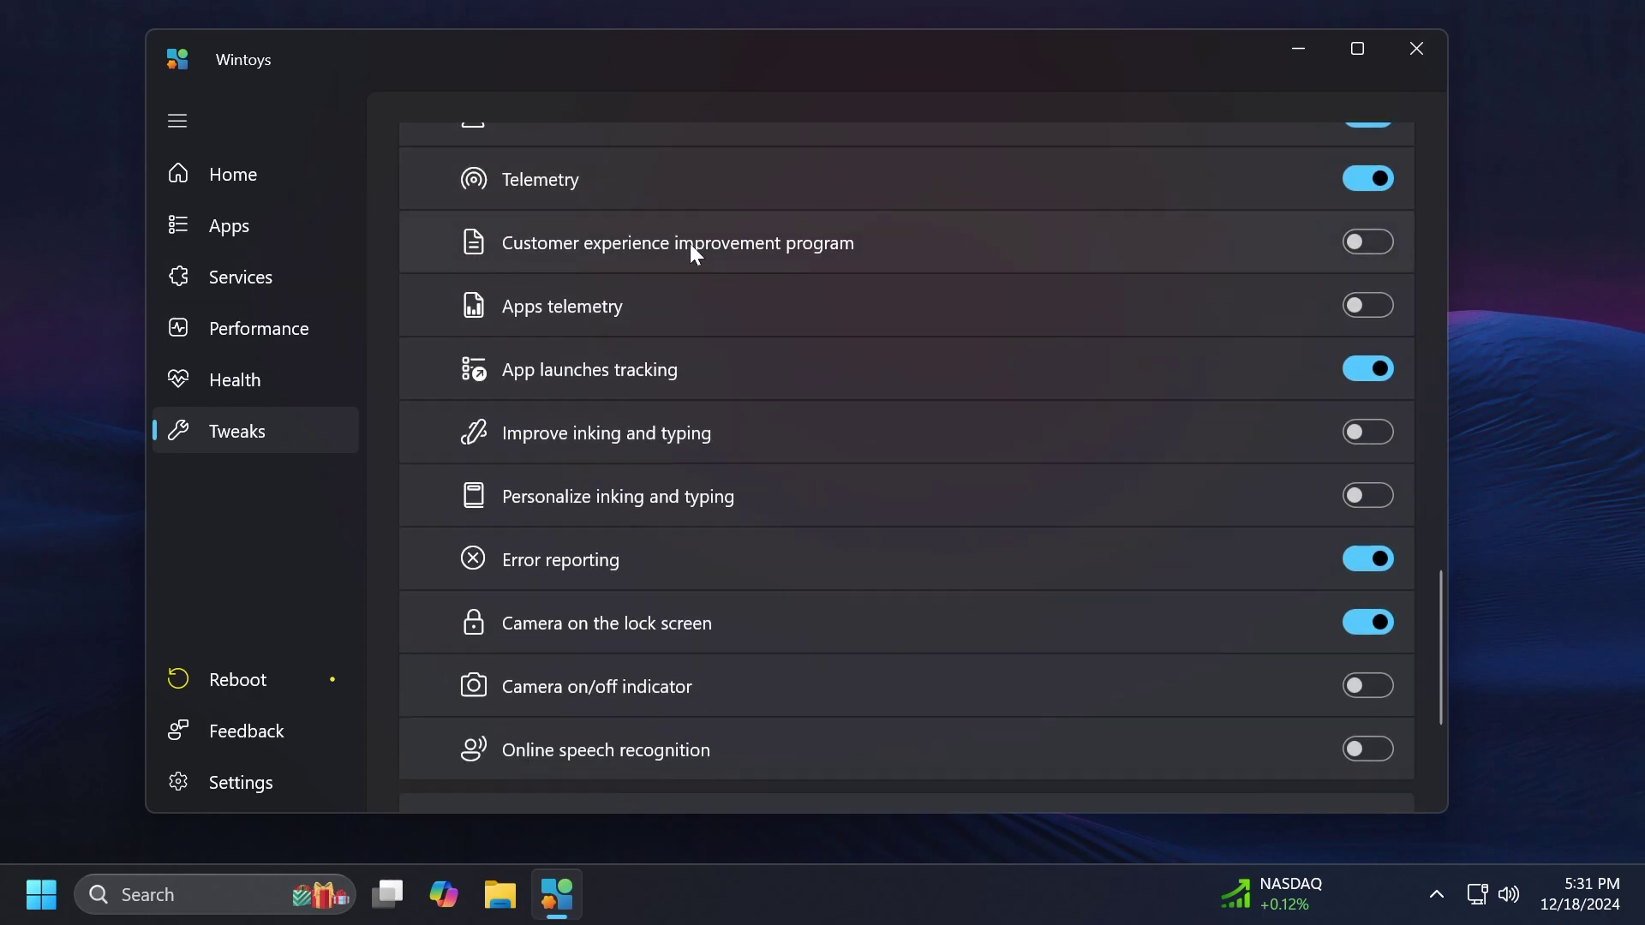
scroll(690, 243, down, 2)
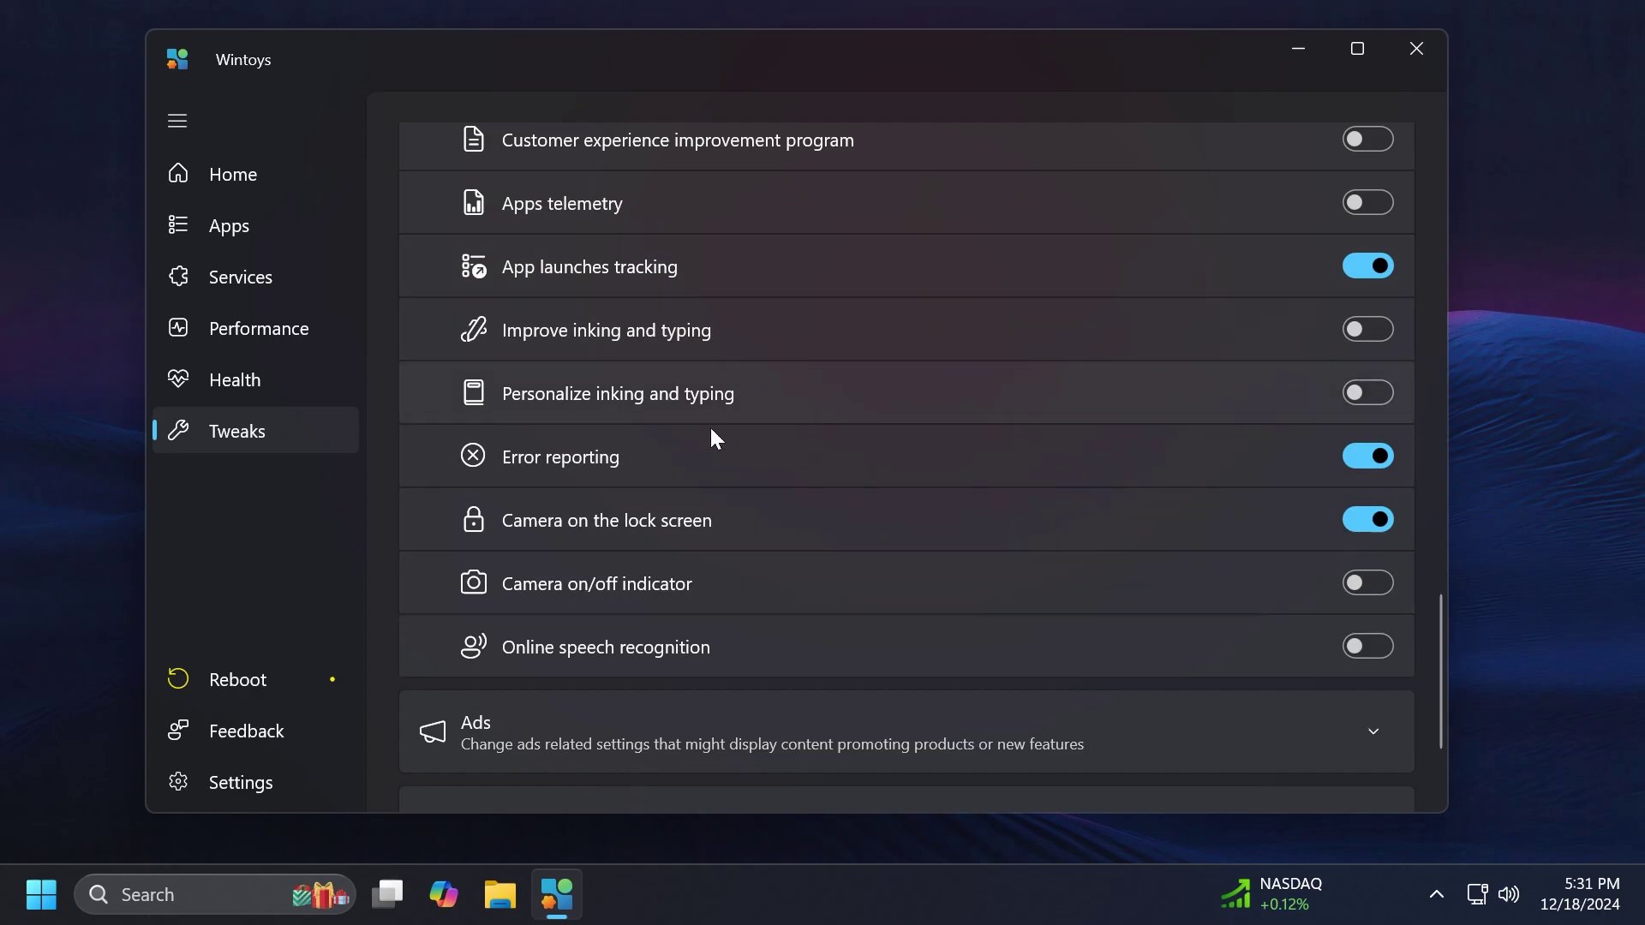
scroll(707, 429, up, 4)
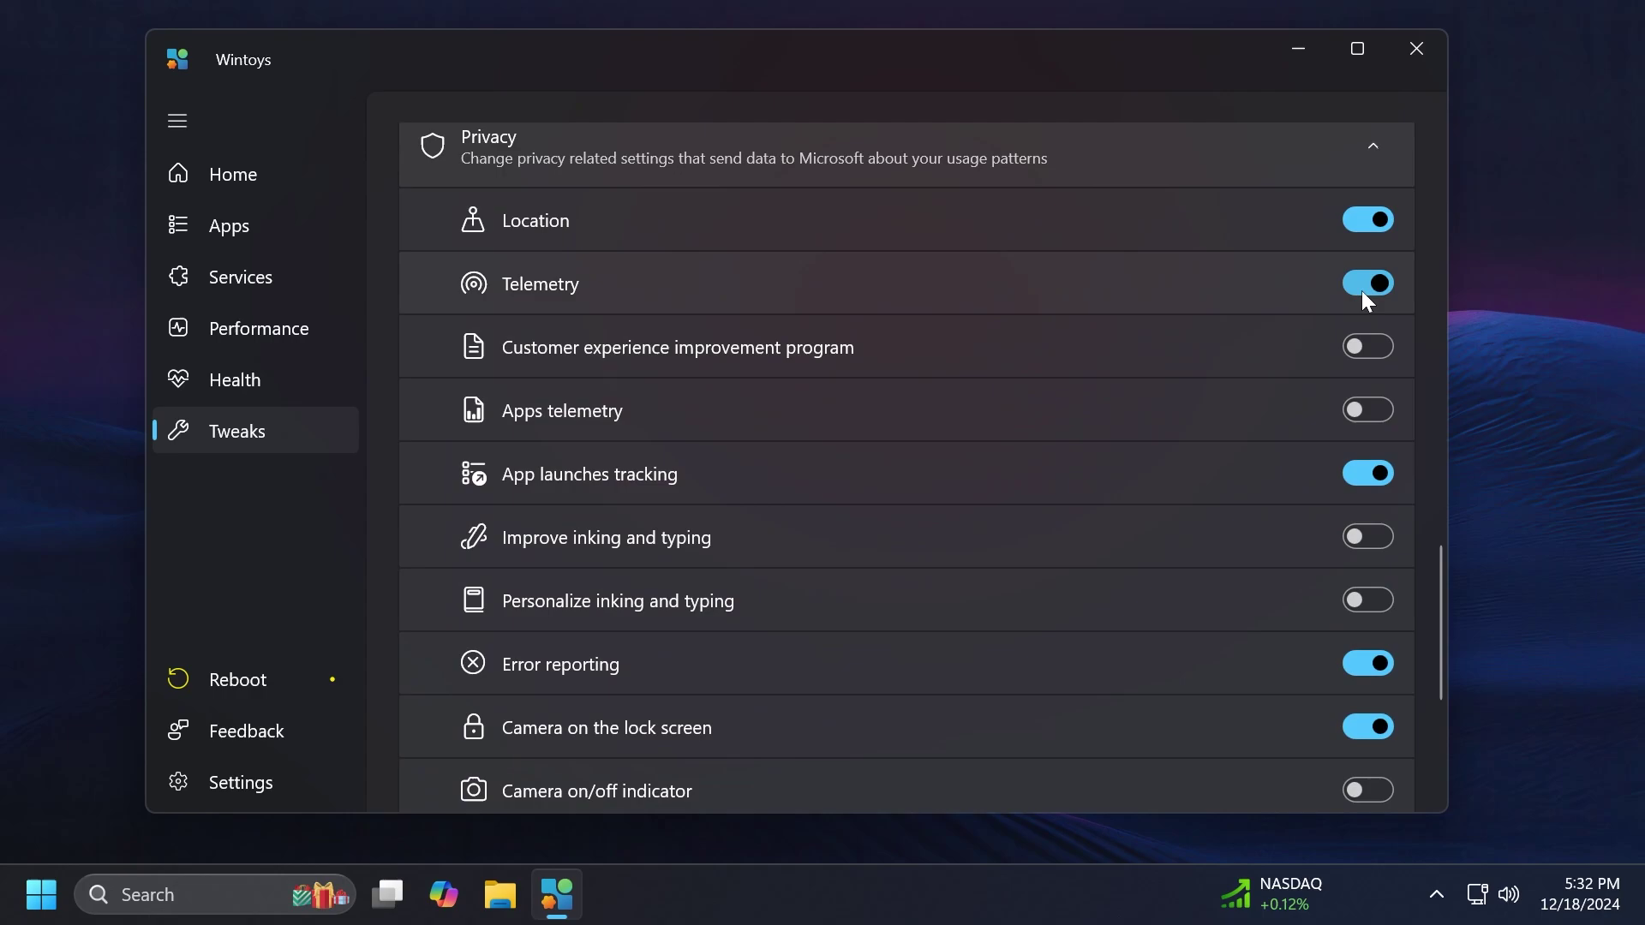
scroll(737, 439, down, 8)
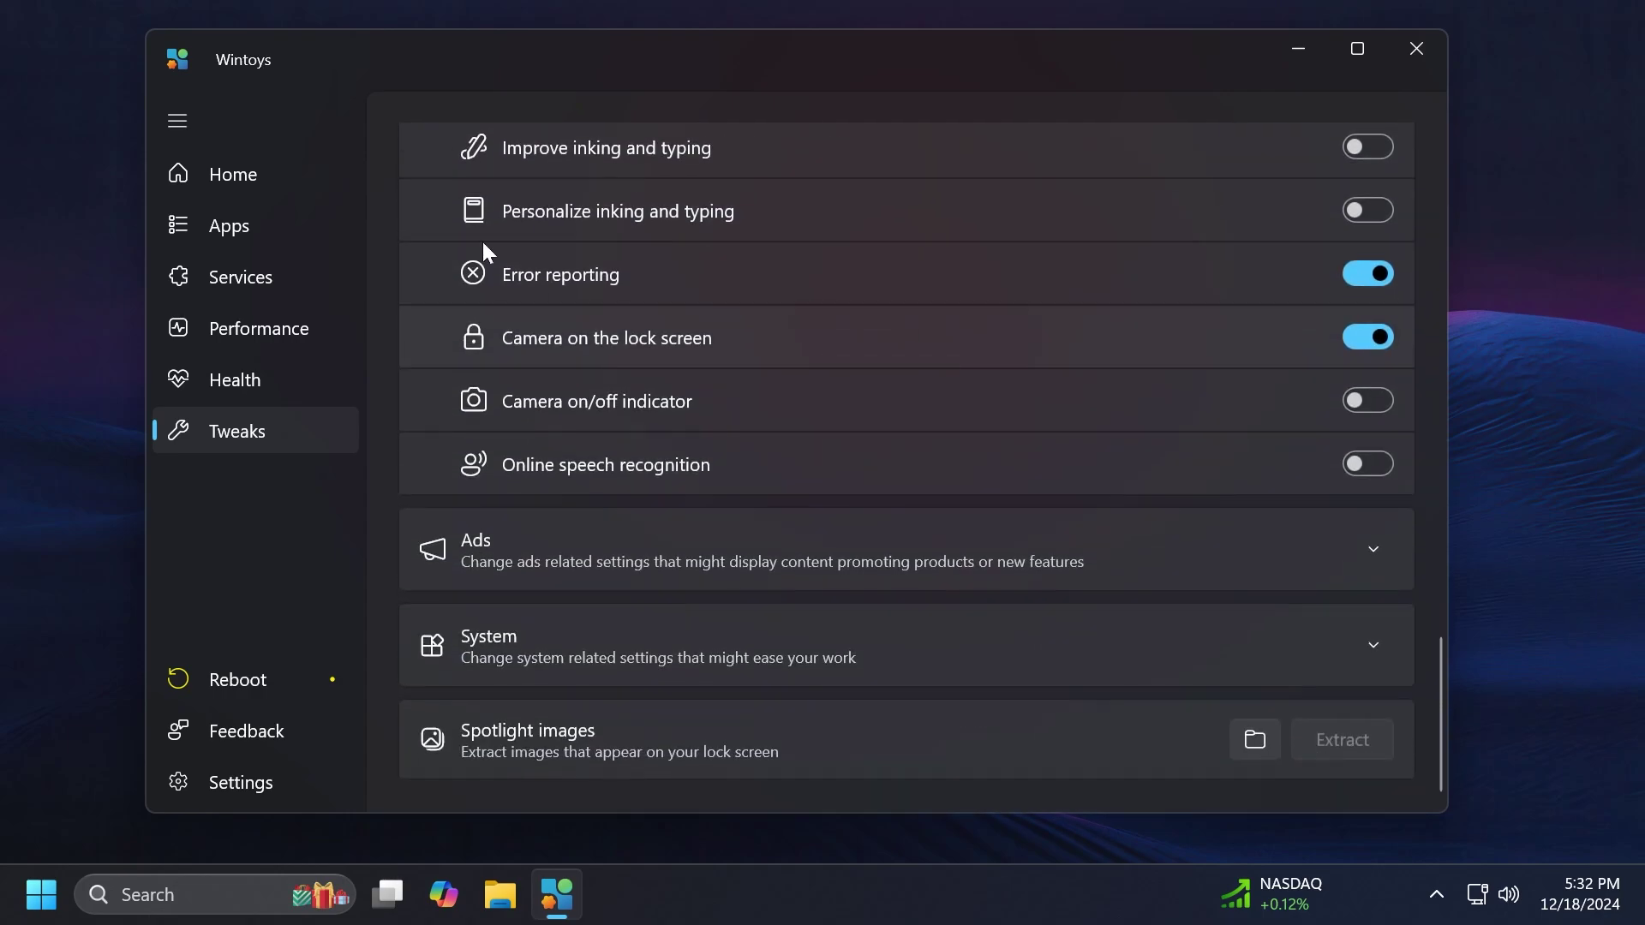
- Expand the Ads group showing Advertising ID, Suggested content and Windows tips
click(600, 536)
scroll(763, 338, up, 1)
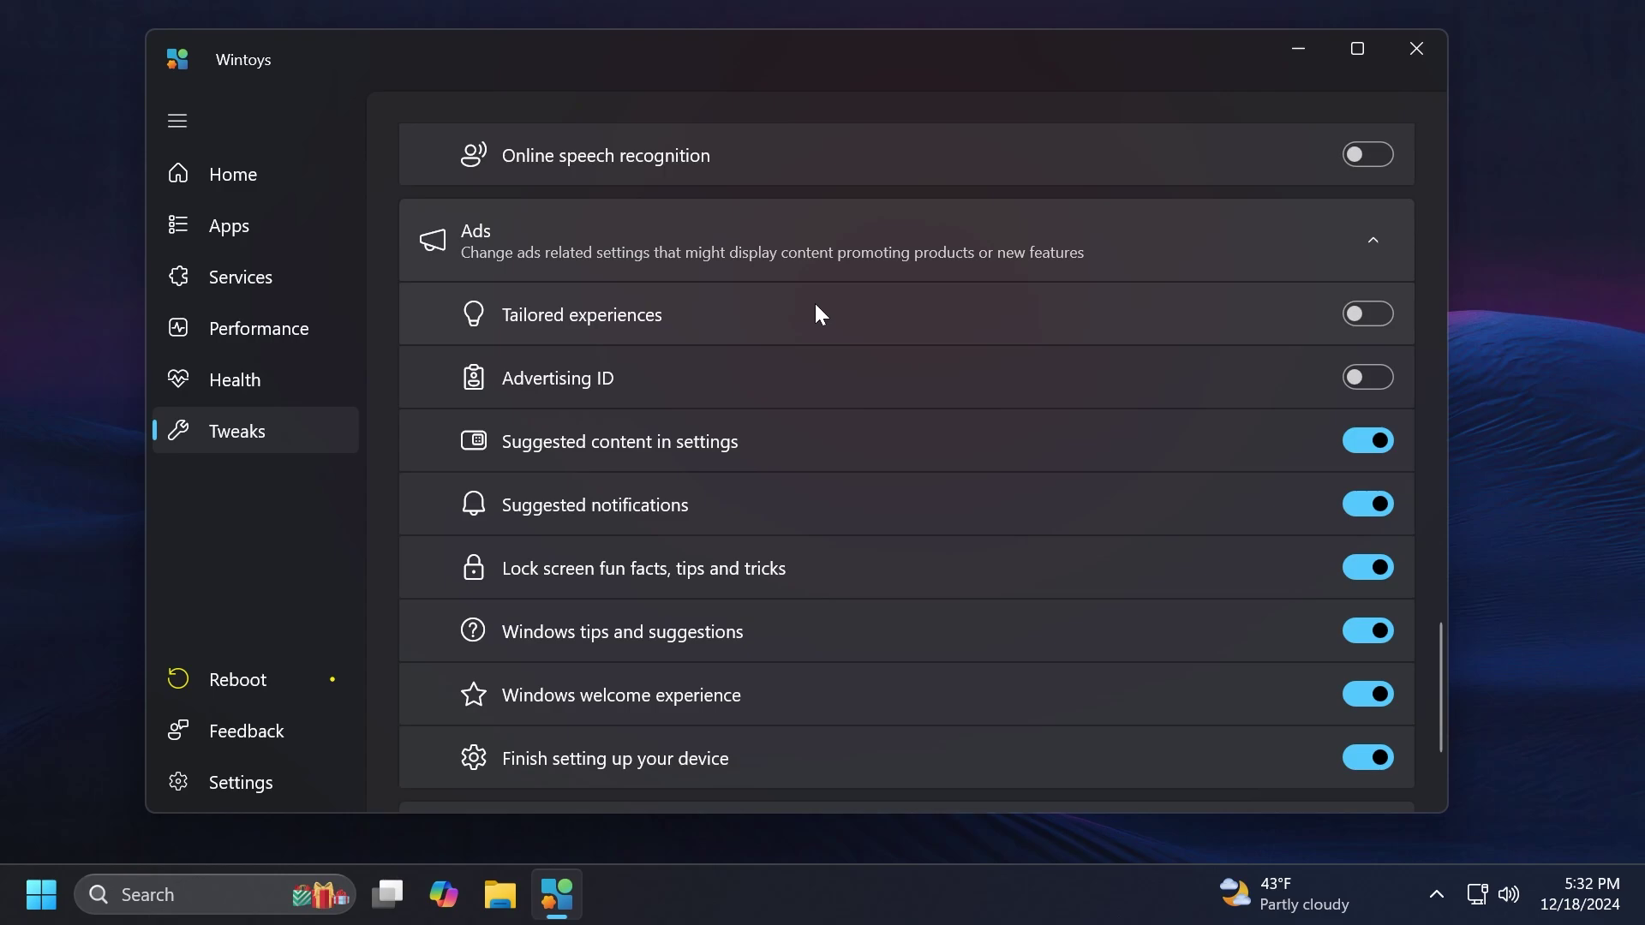
scroll(643, 512, down, 3)
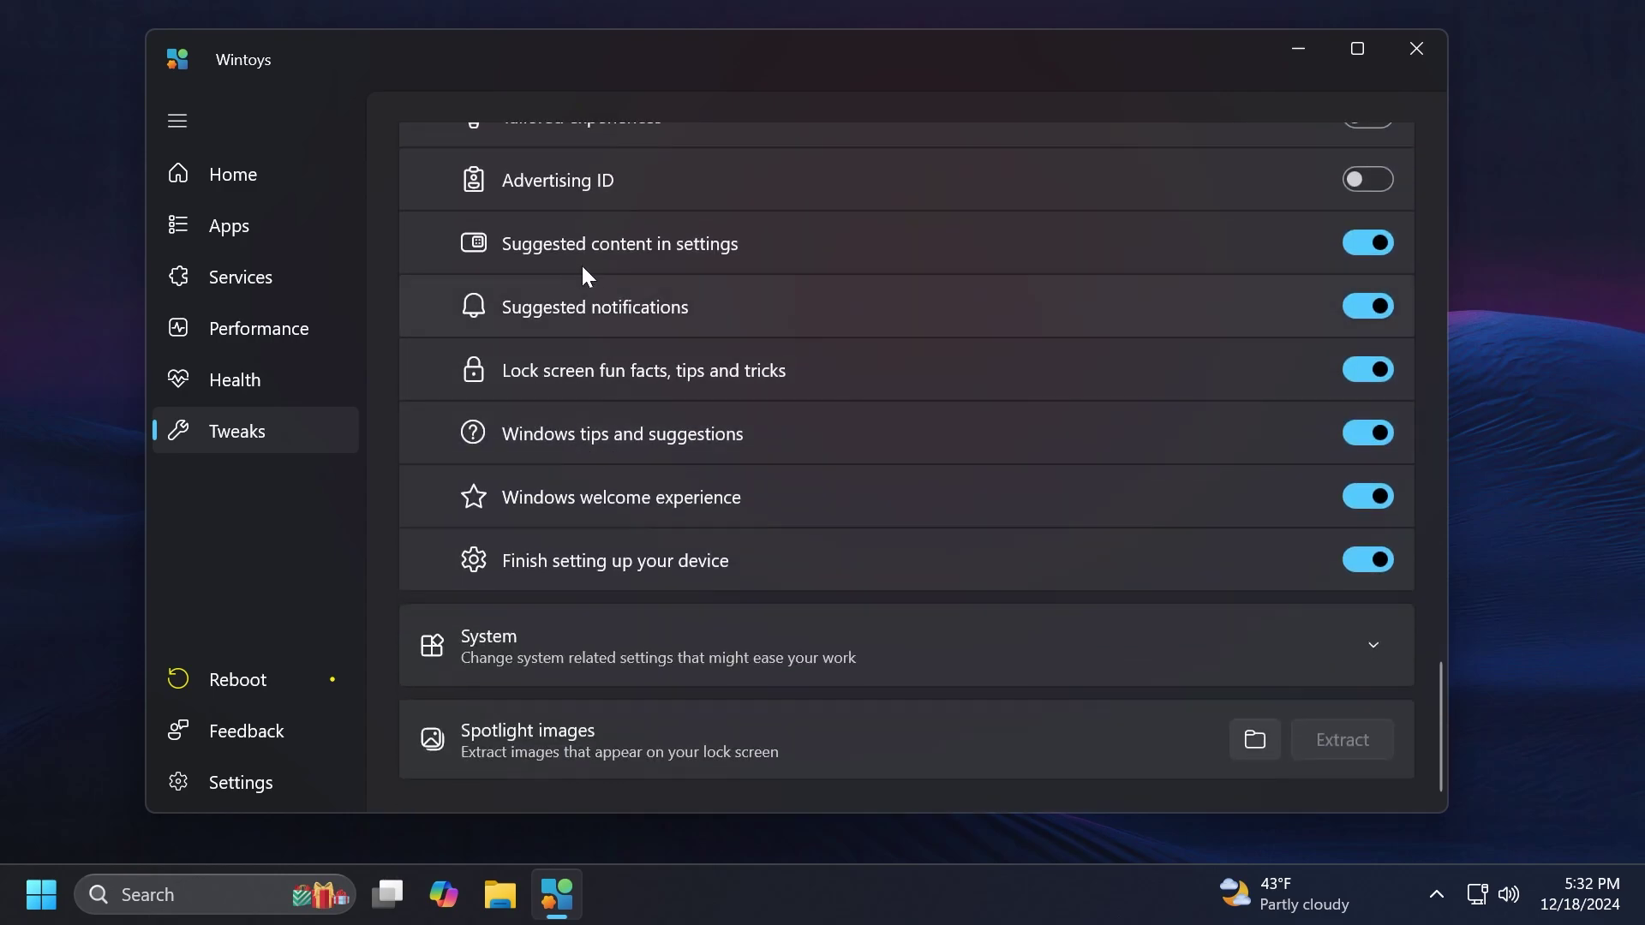
- Expand the System tweaks, turn on Clock with seconds, and bring up the desktop menu
click(675, 642)
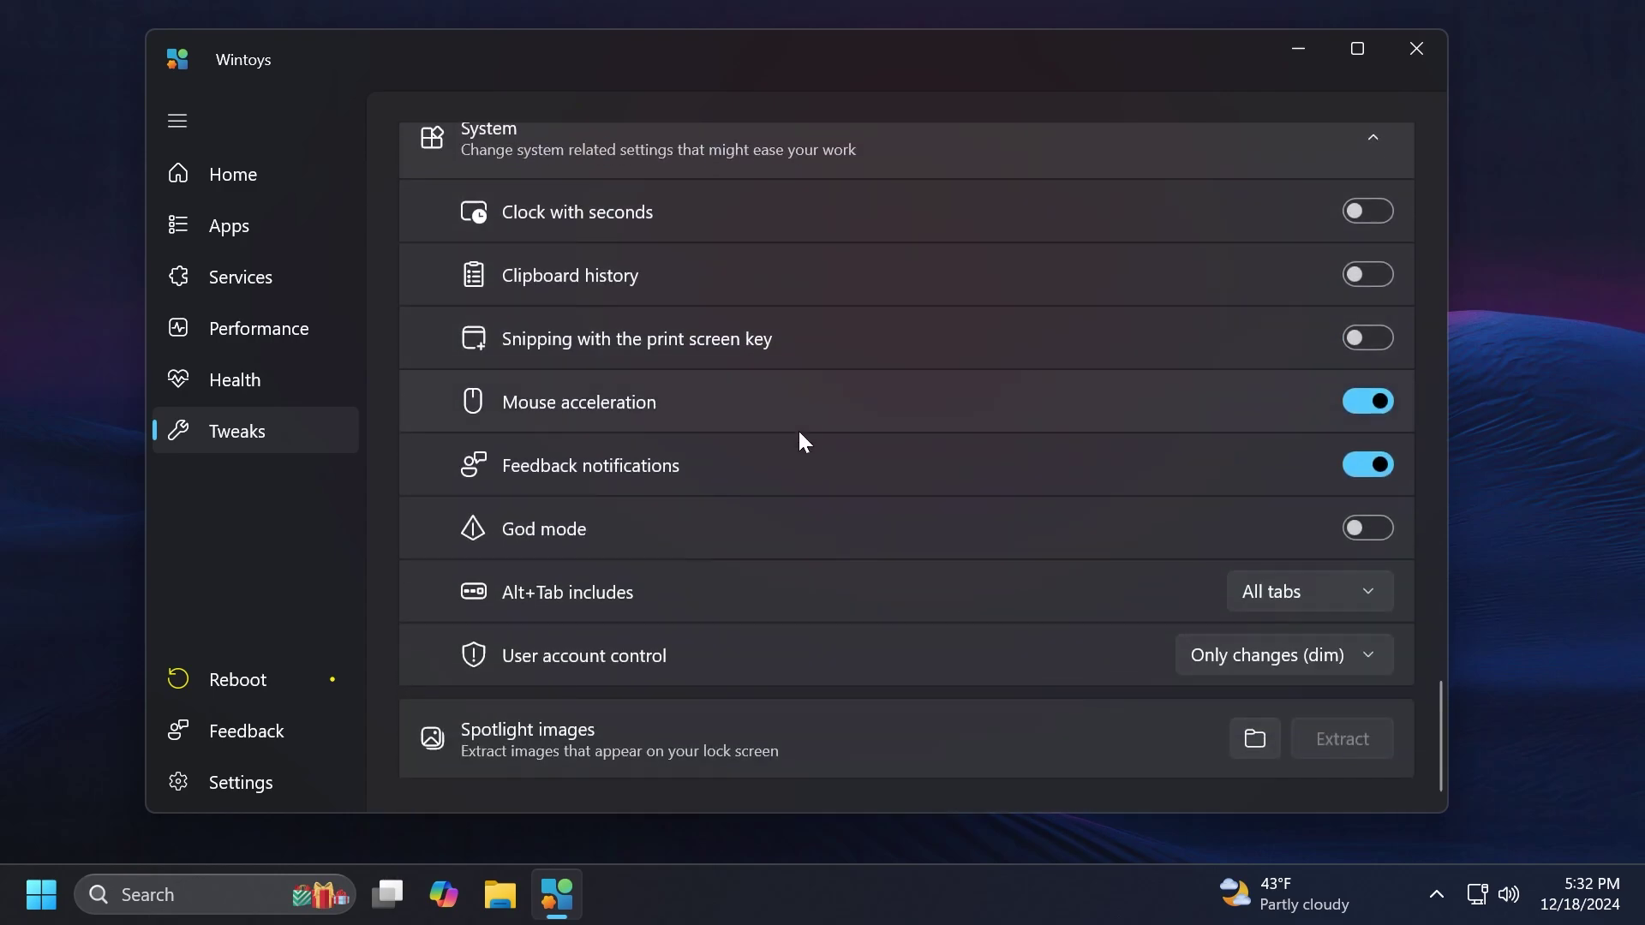
scroll(771, 398, up, 1)
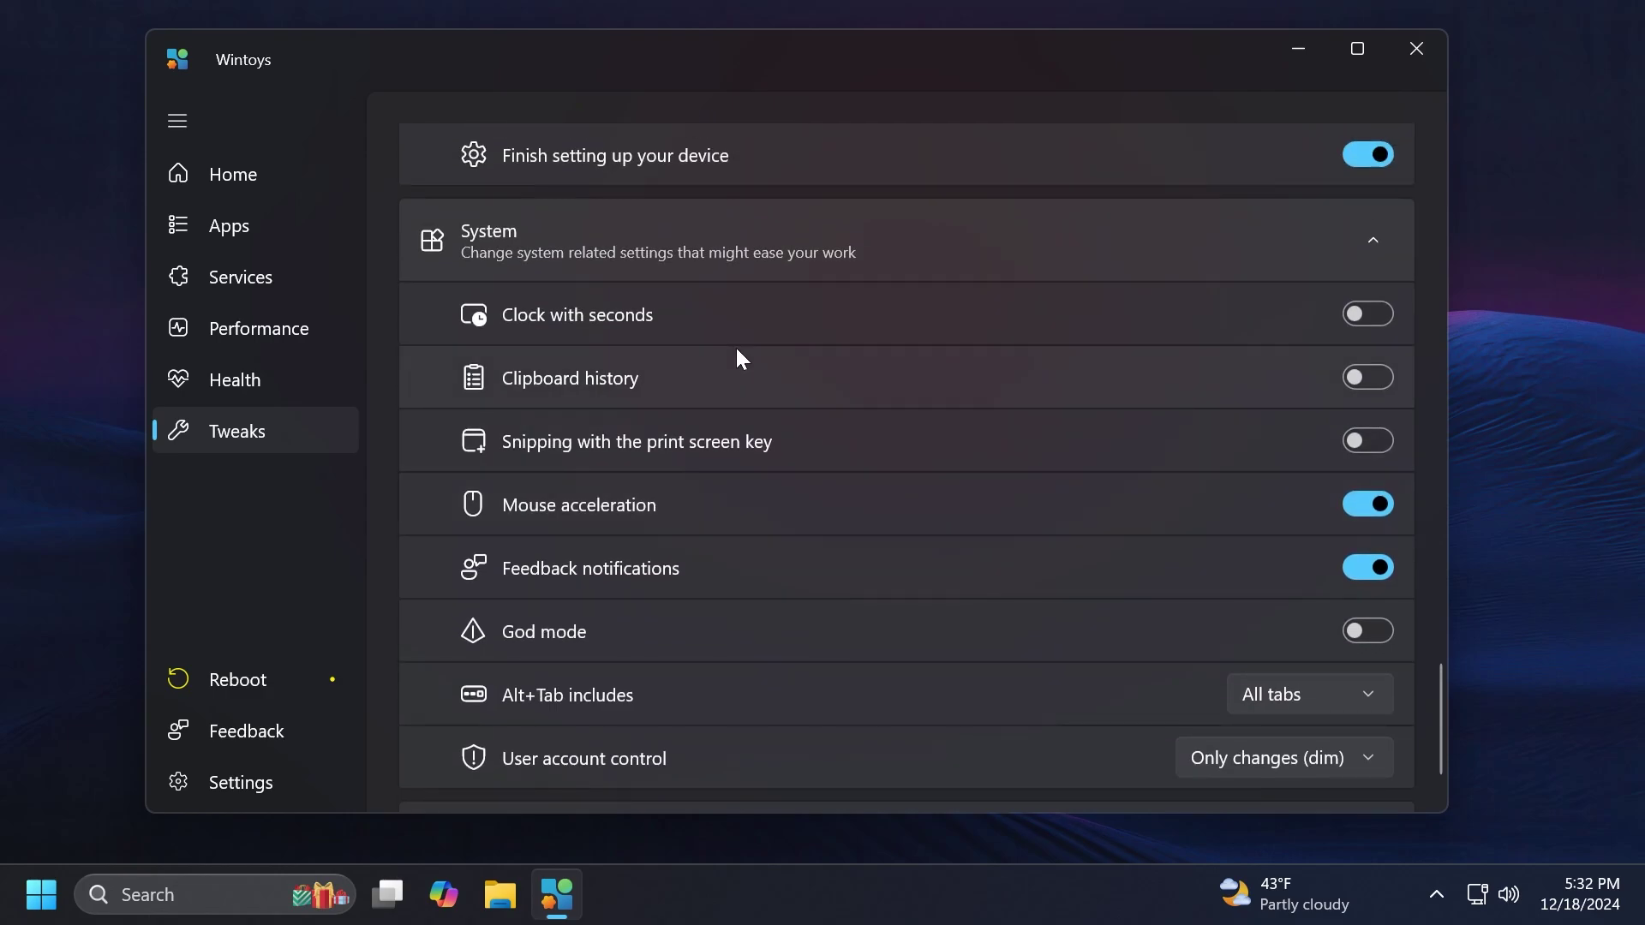
click(1344, 313)
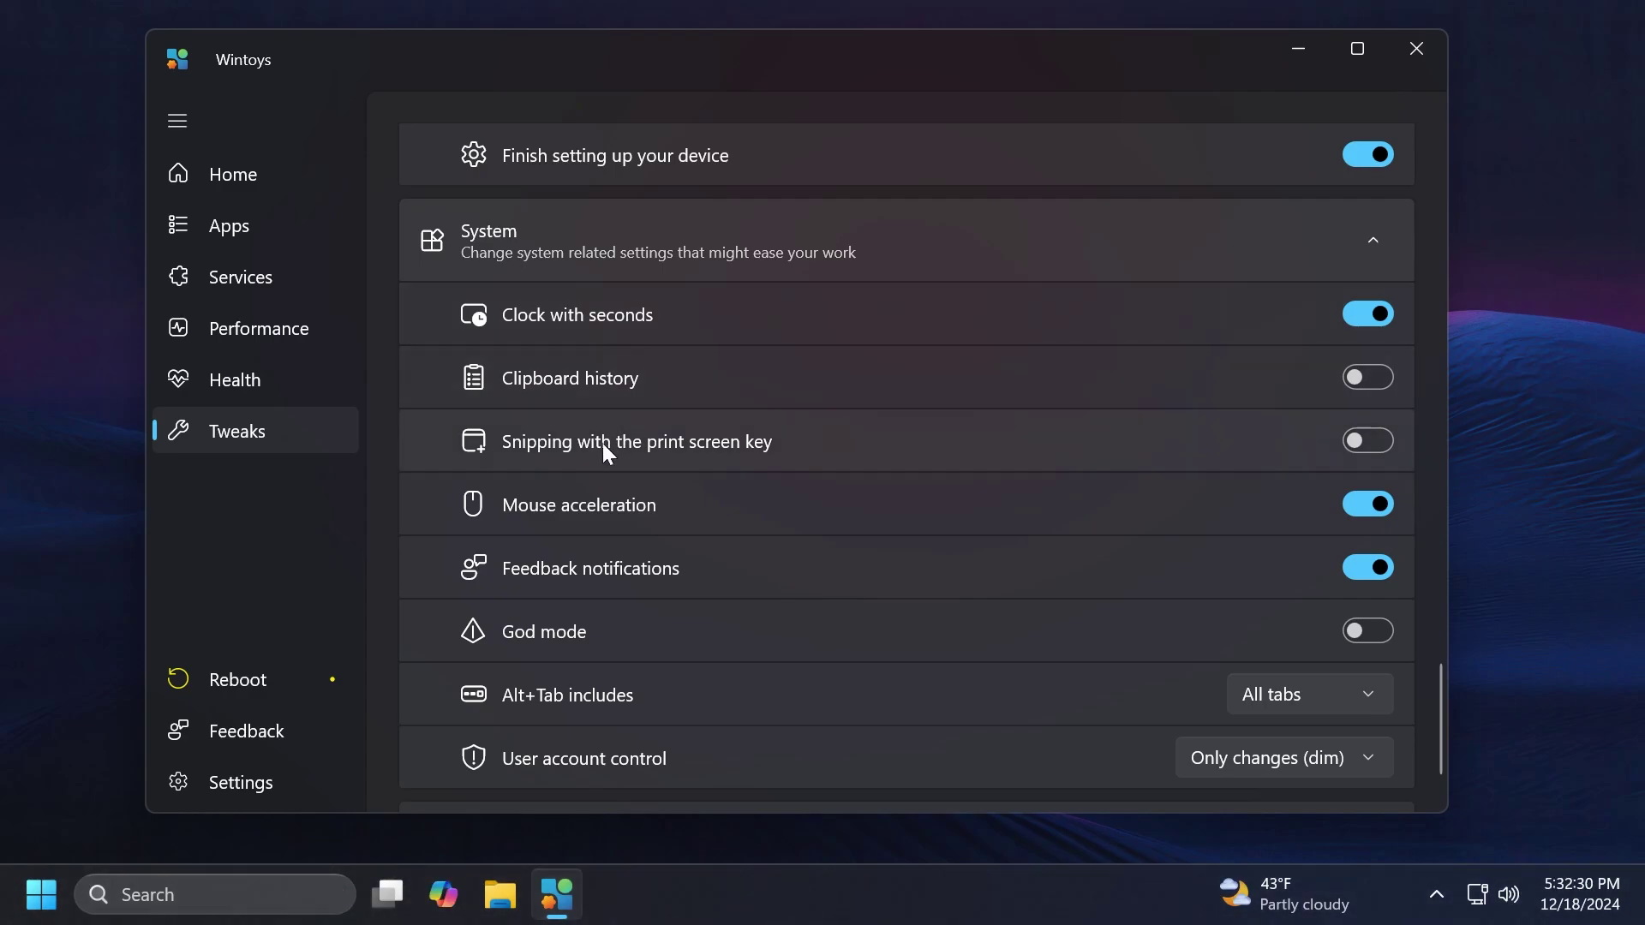
scroll(771, 403, down, 1)
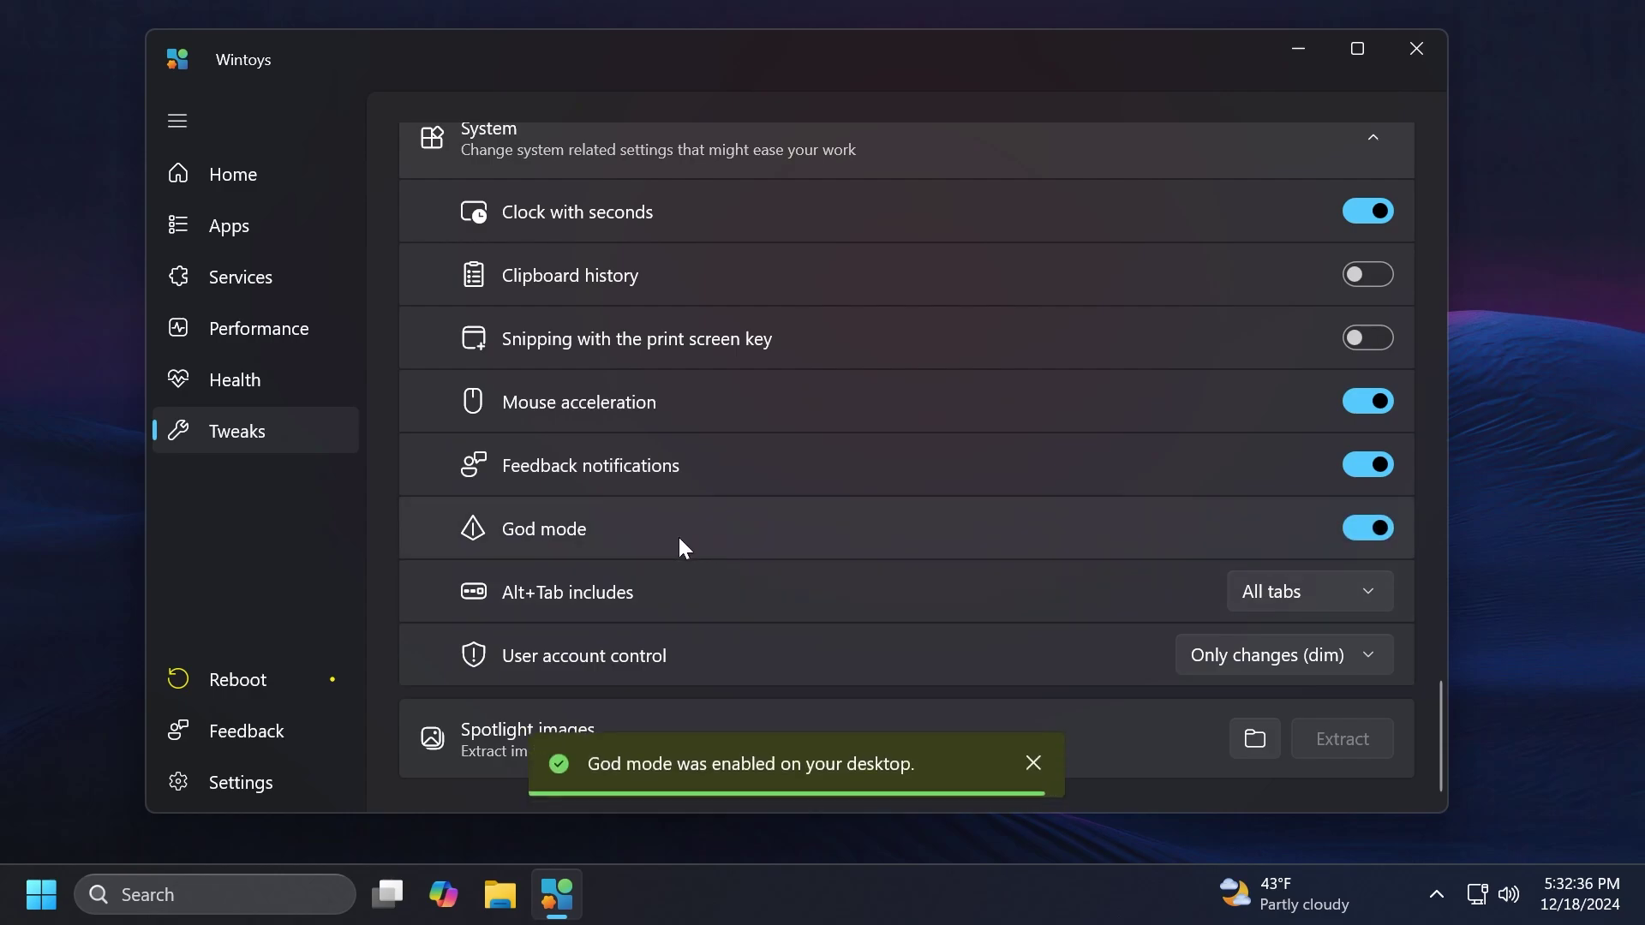
right_click(1513, 317)
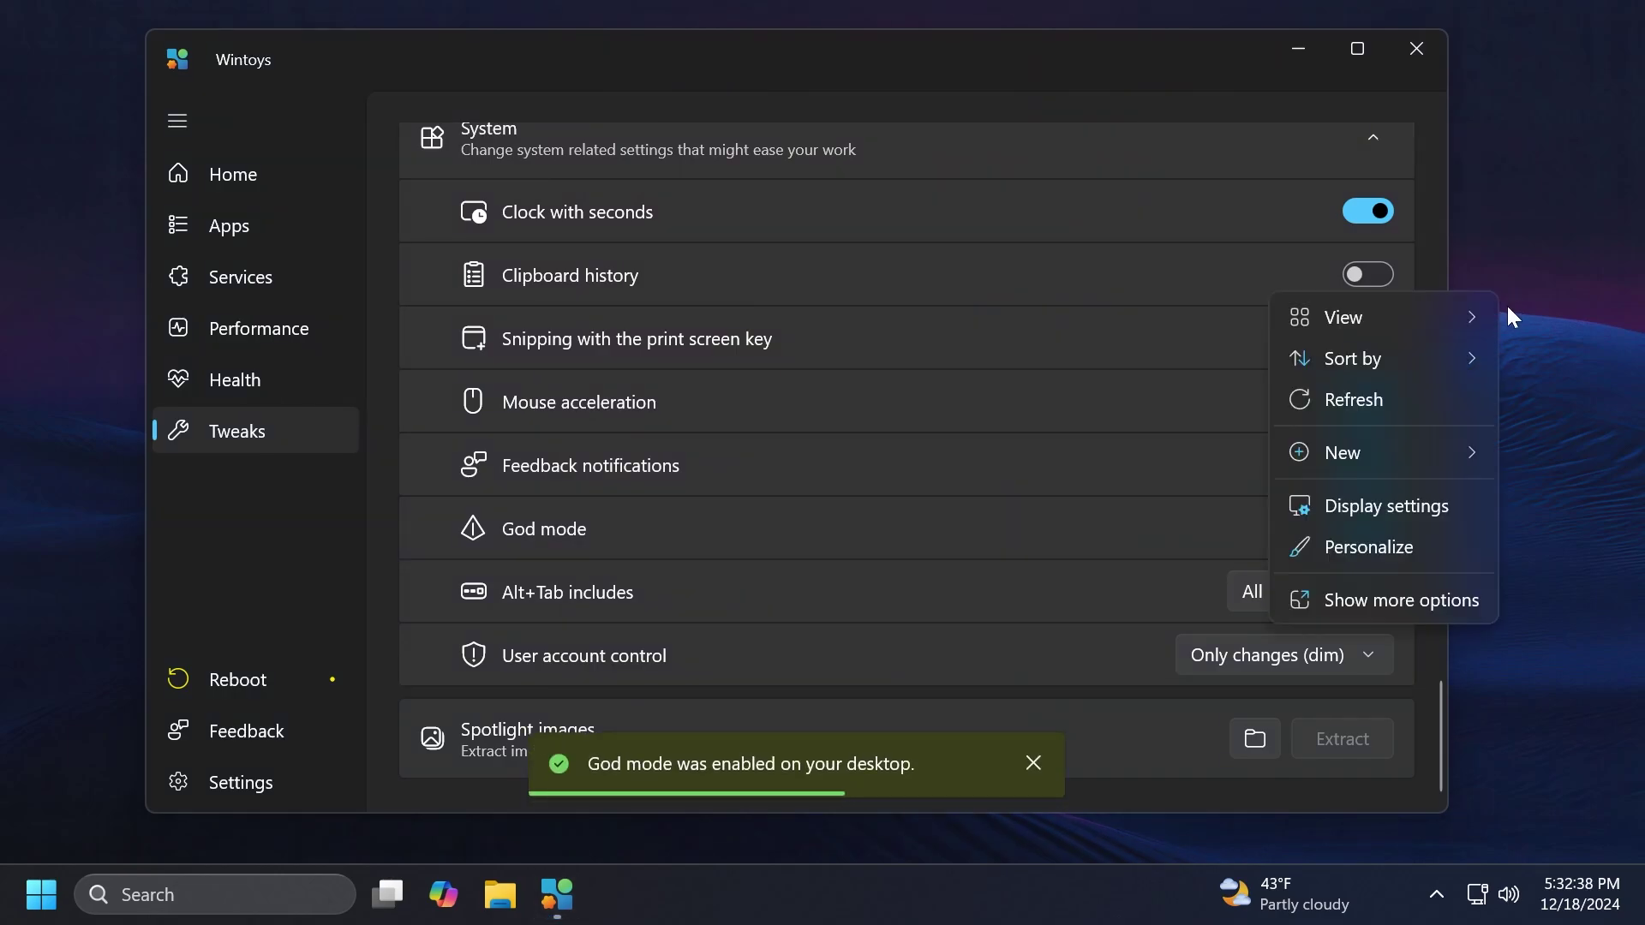
- Show the desktop icons and move Wintoys aside to expose the desktop
mouse_move(1345, 316)
click(1081, 539)
drag(741, 65, 1021, 85)
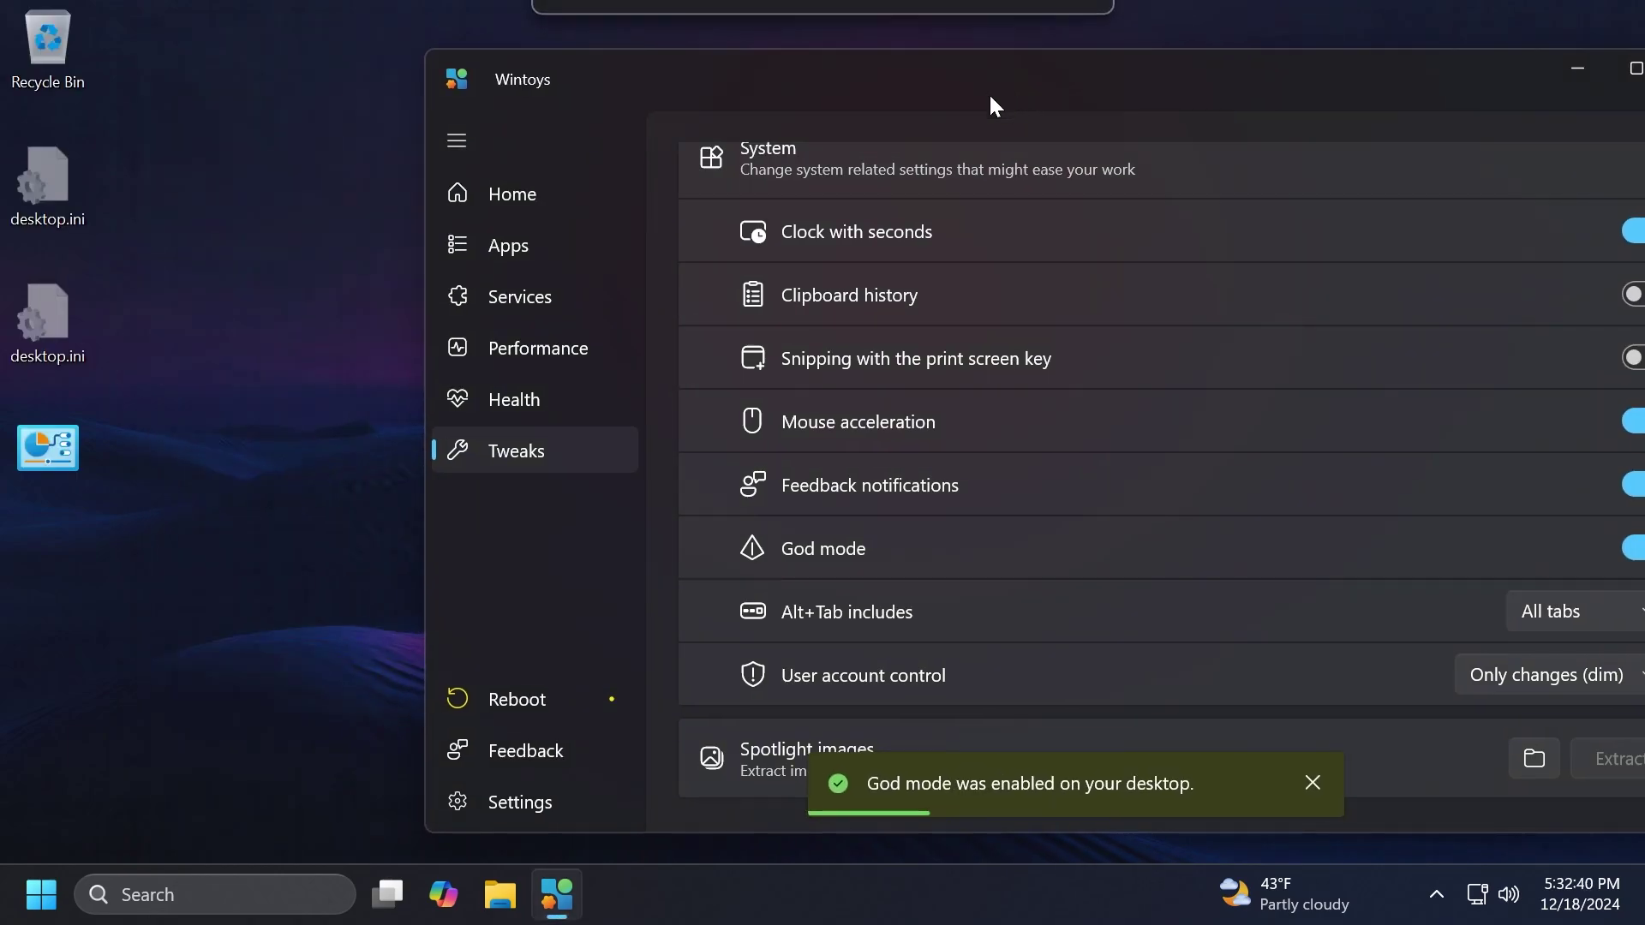
- Browse the God mode folder's 198 settings, minimize it, and move Wintoys back
double_click(64, 473)
scroll(924, 387, down, 20)
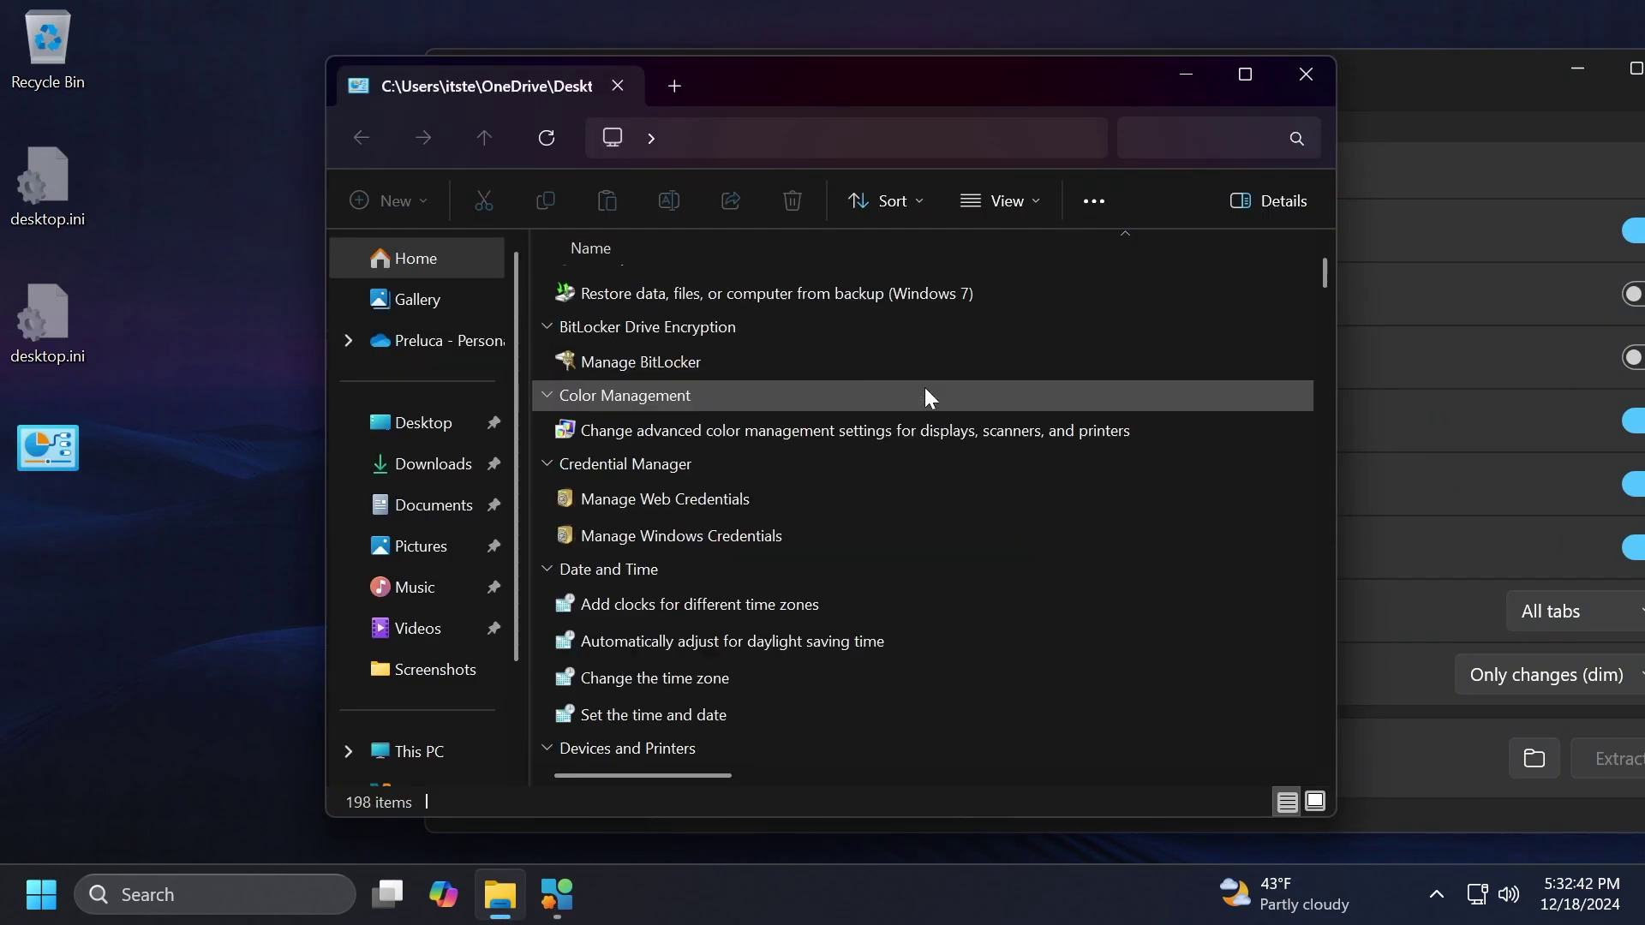
scroll(920, 391, down, 10)
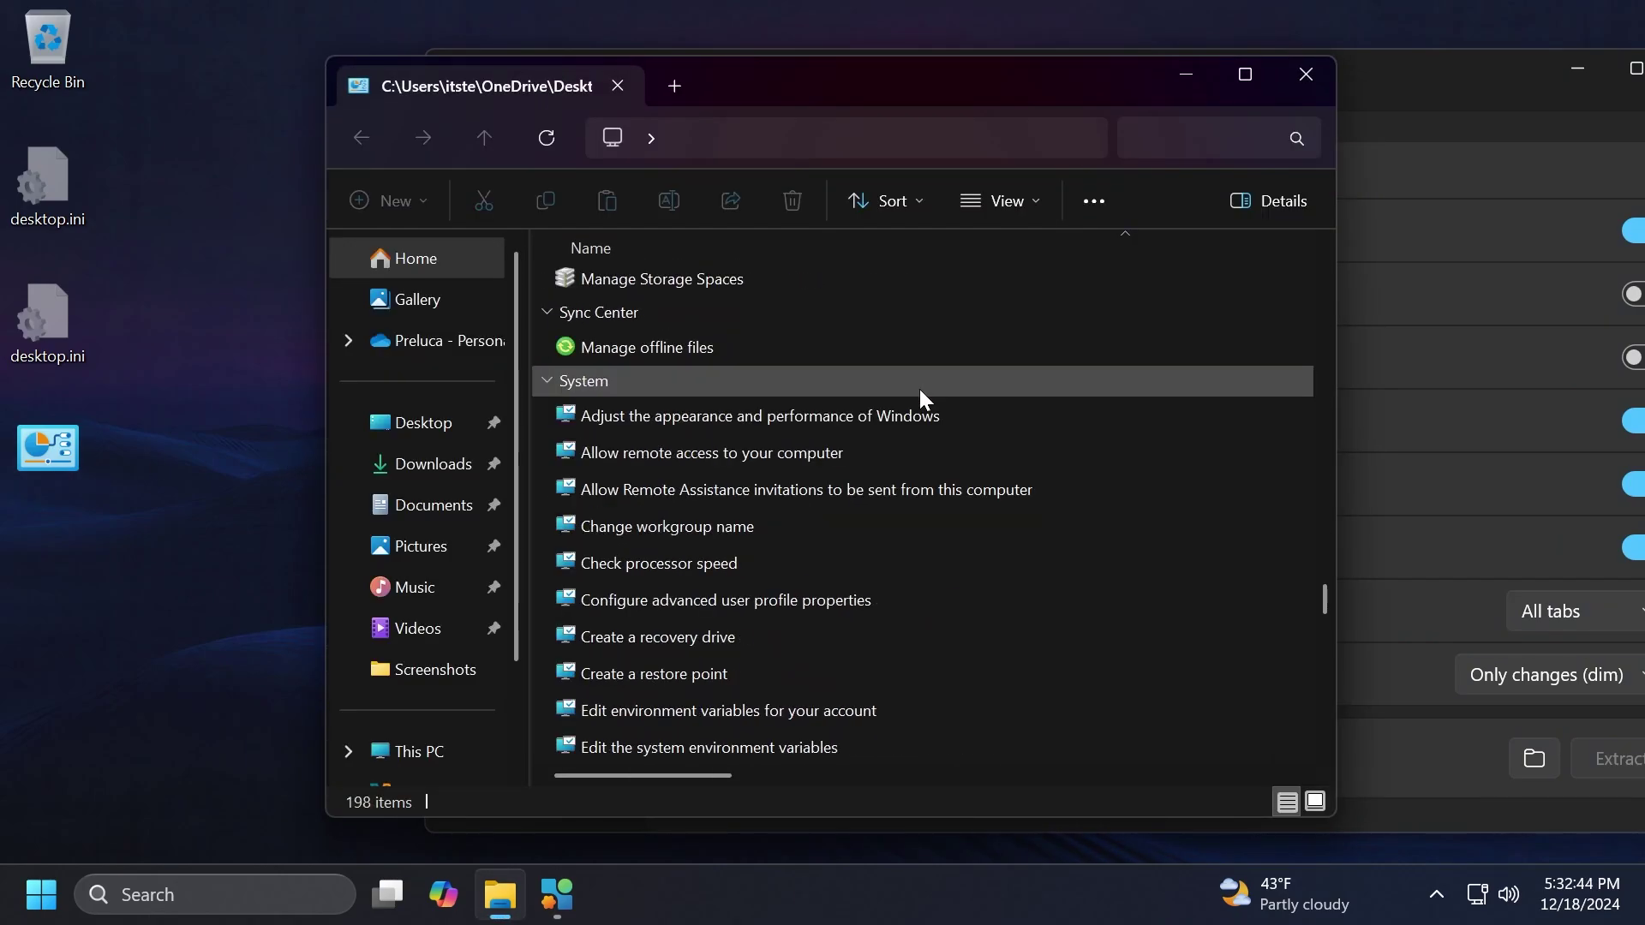
drag(1201, 98, 973, 104)
click(959, 74)
drag(1218, 89, 922, 67)
right_click(1500, 206)
click(1323, 598)
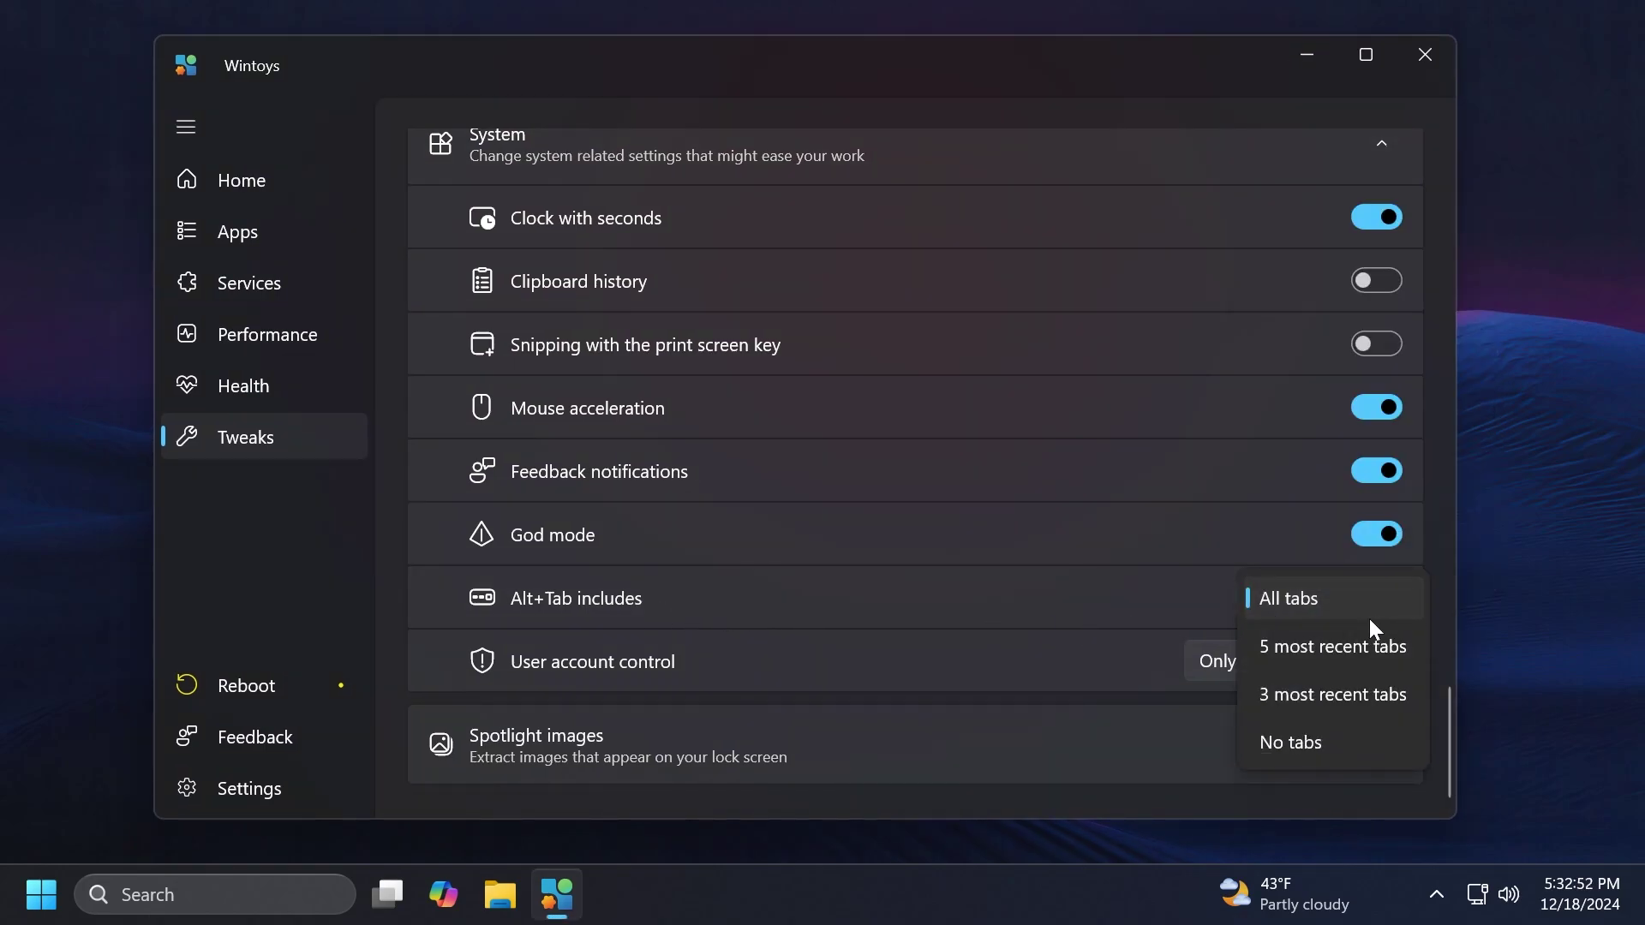
click(835, 612)
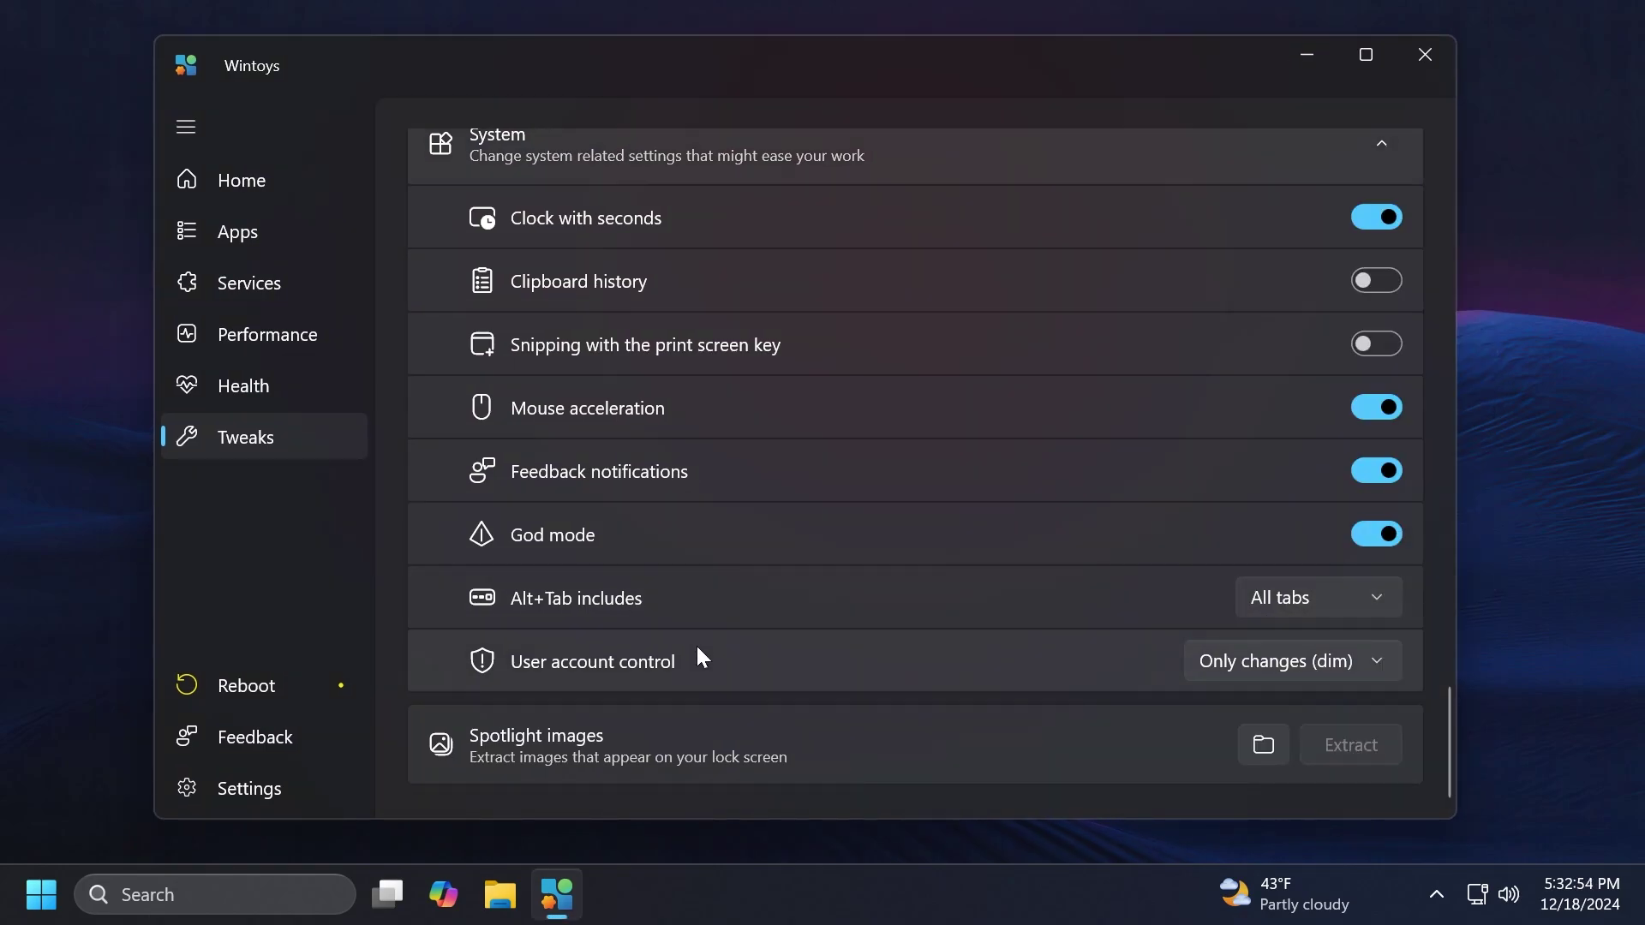
click(1335, 667)
click(1009, 605)
- Review Wintoys' Settings page (version 1.3.15.0), then cancel the Reboot sign-out/restart prompt
click(231, 788)
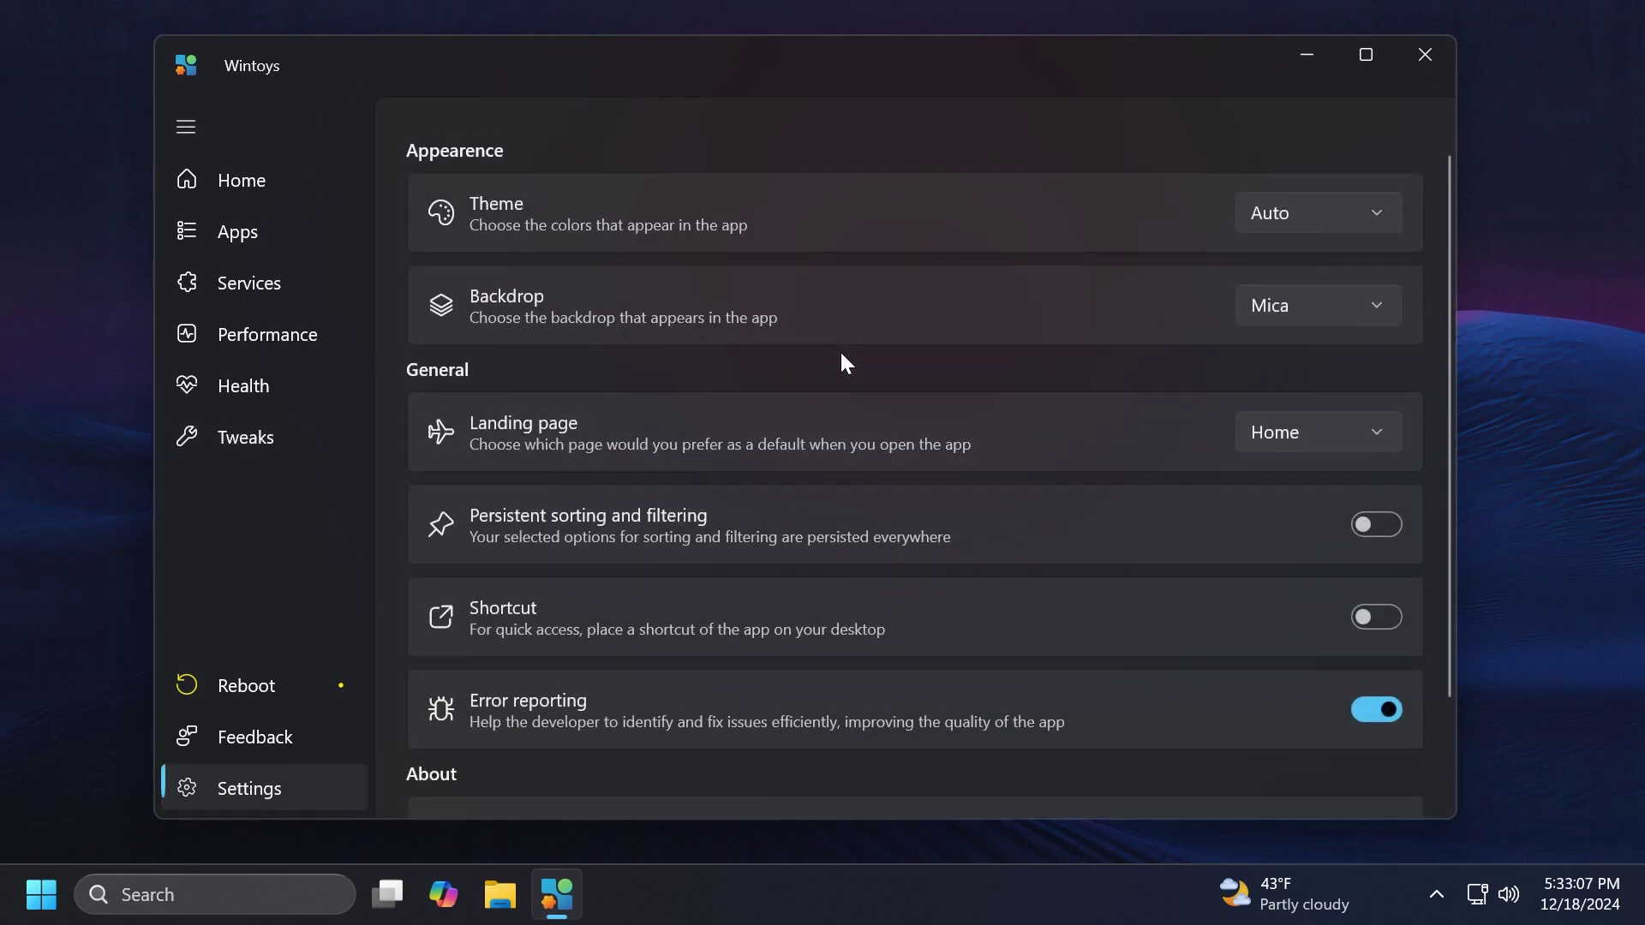
scroll(656, 257, down, 3)
scroll(659, 267, up, 2)
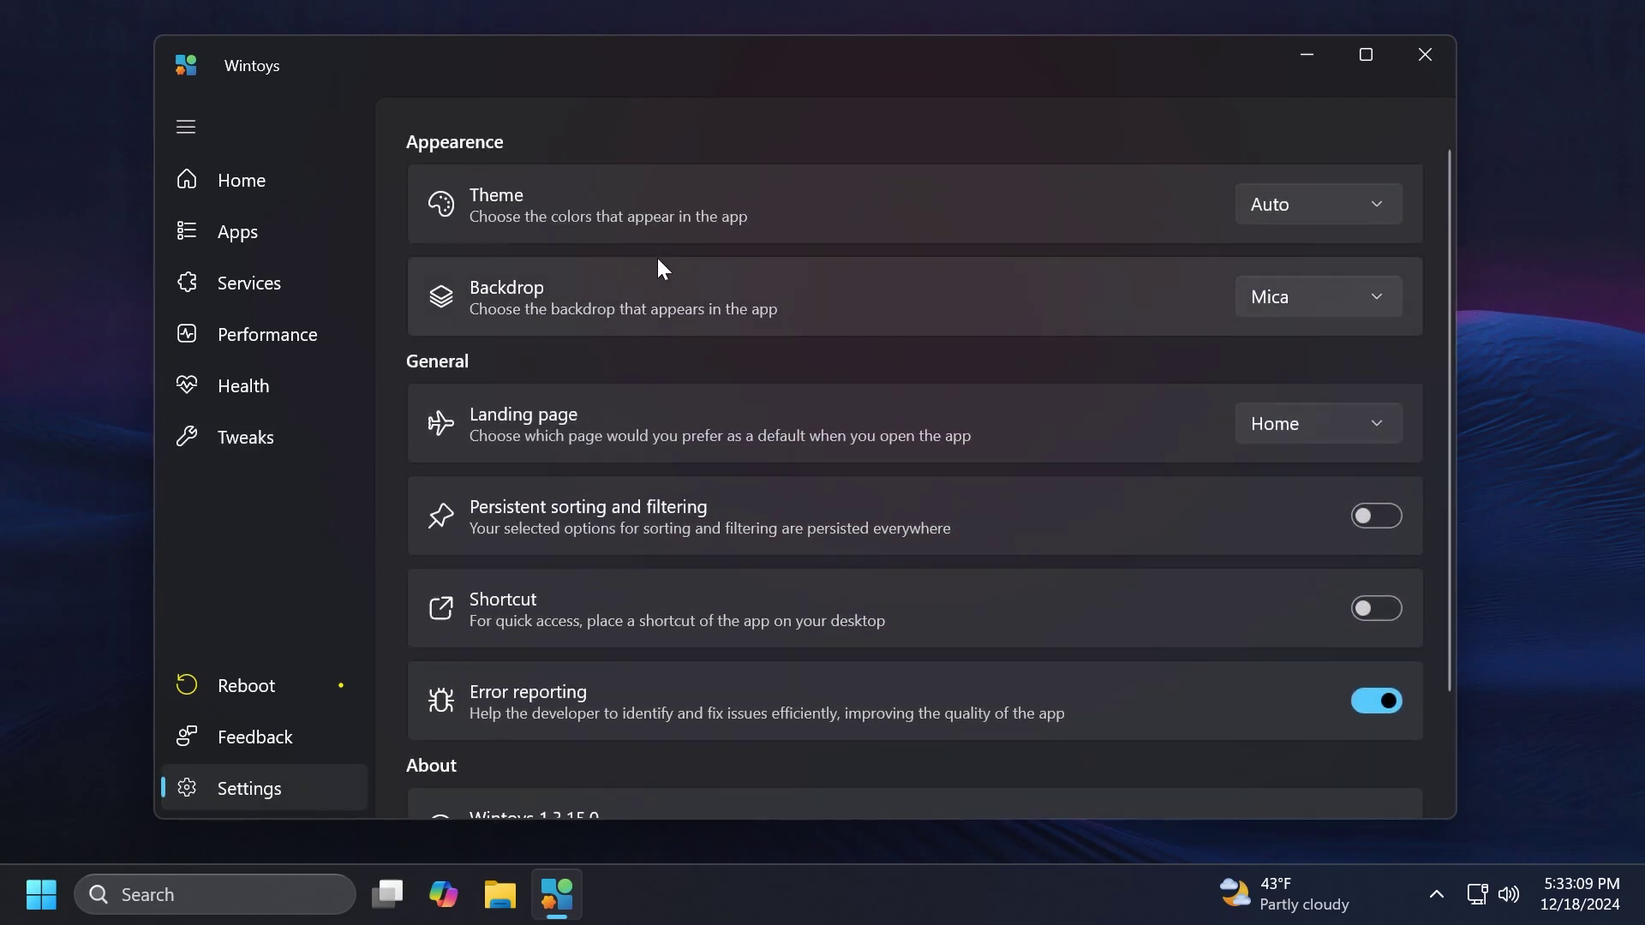
scroll(572, 284, down, 2)
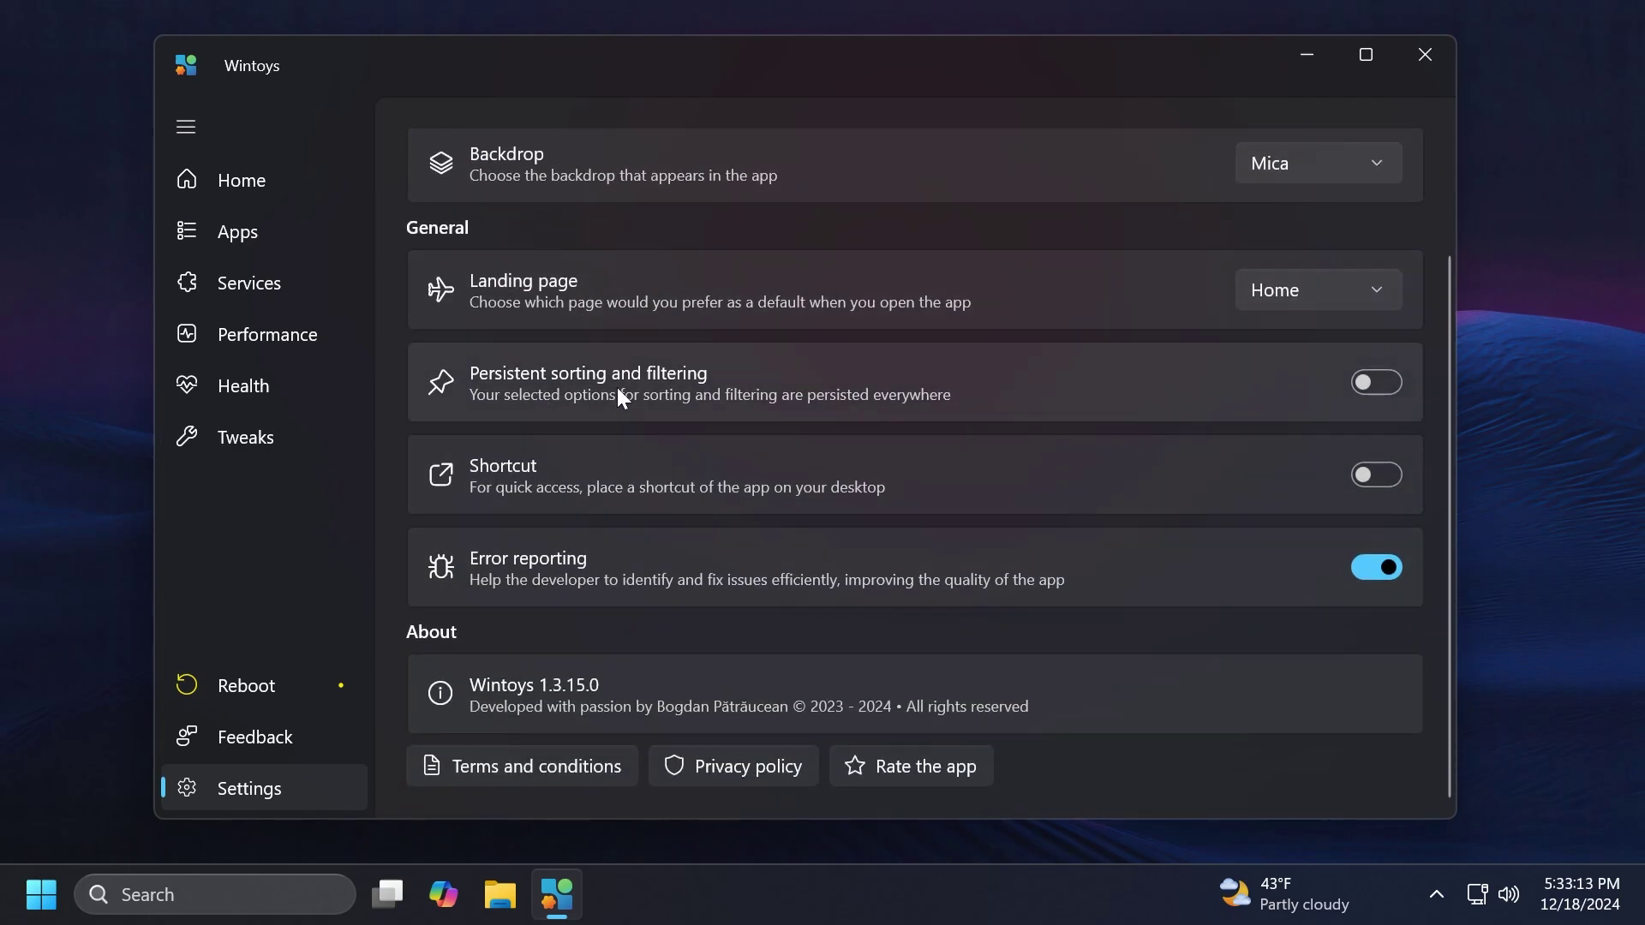
click(252, 692)
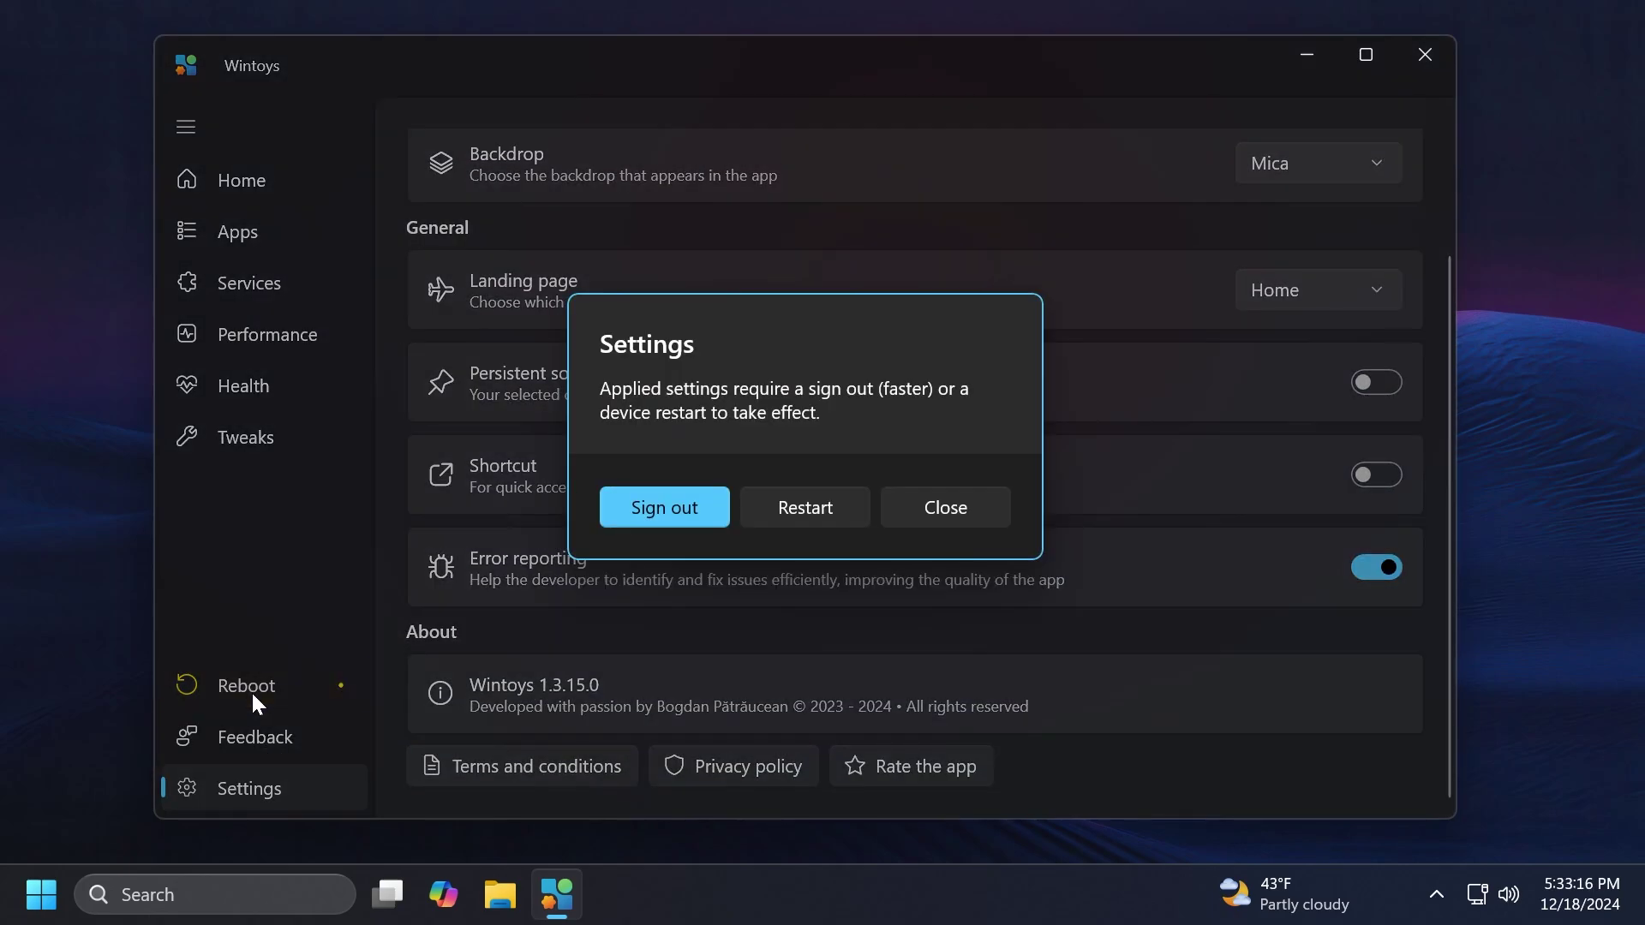
key(Escape)
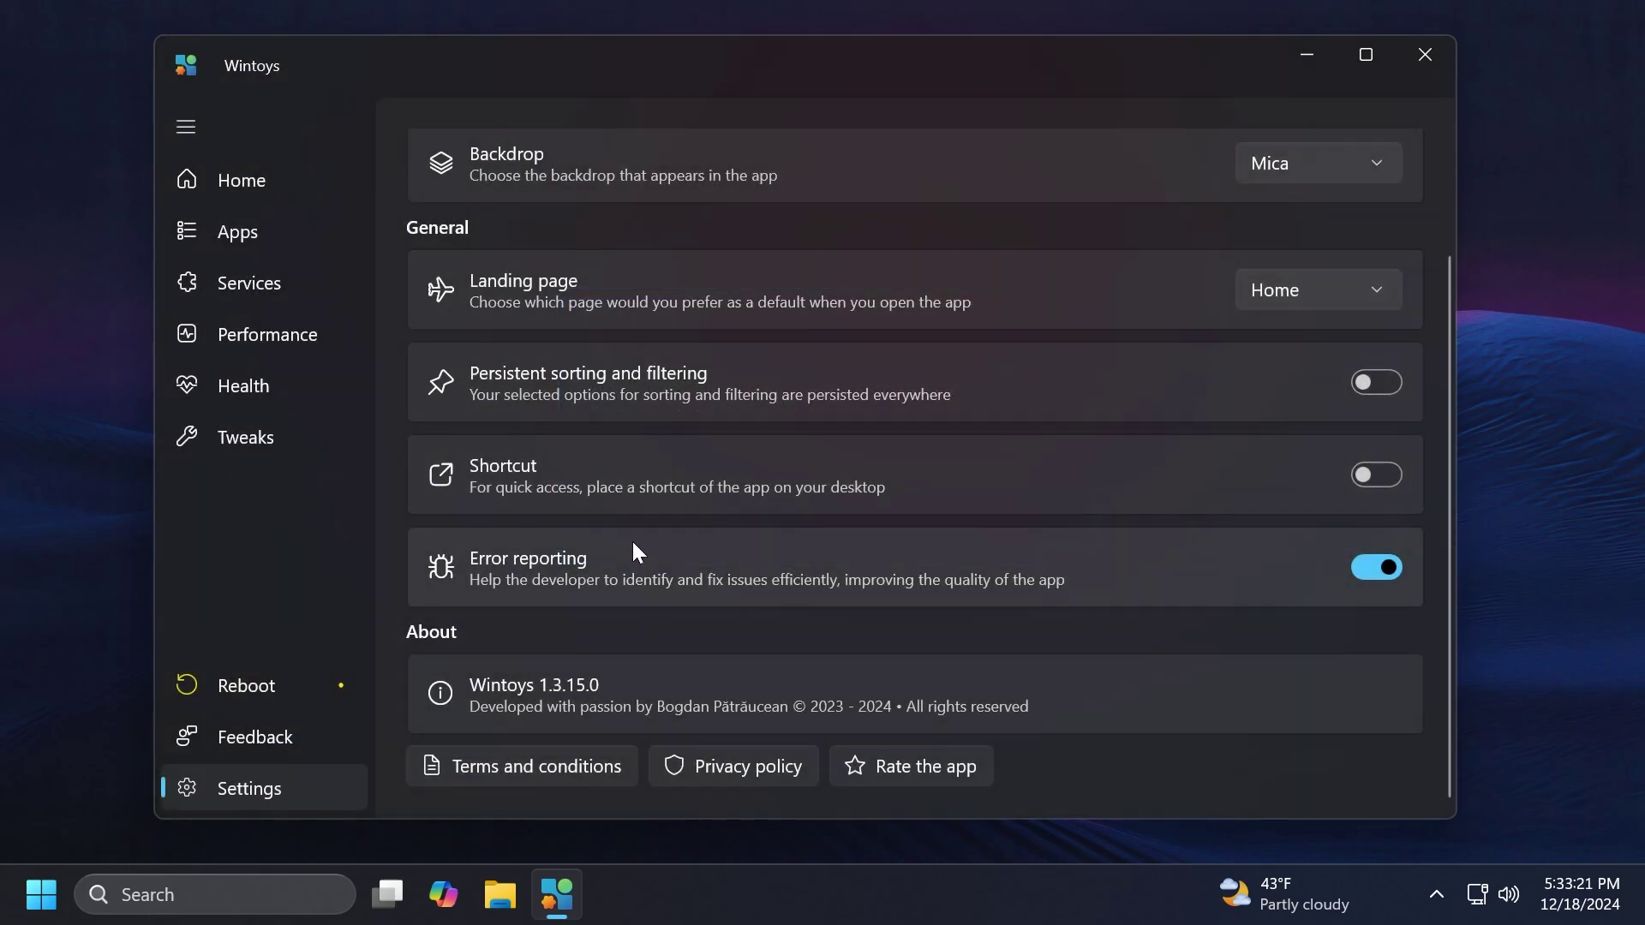
- Visit Tweaks, Health, Performance, Services, Apps and Home in turn
click(280, 435)
click(274, 390)
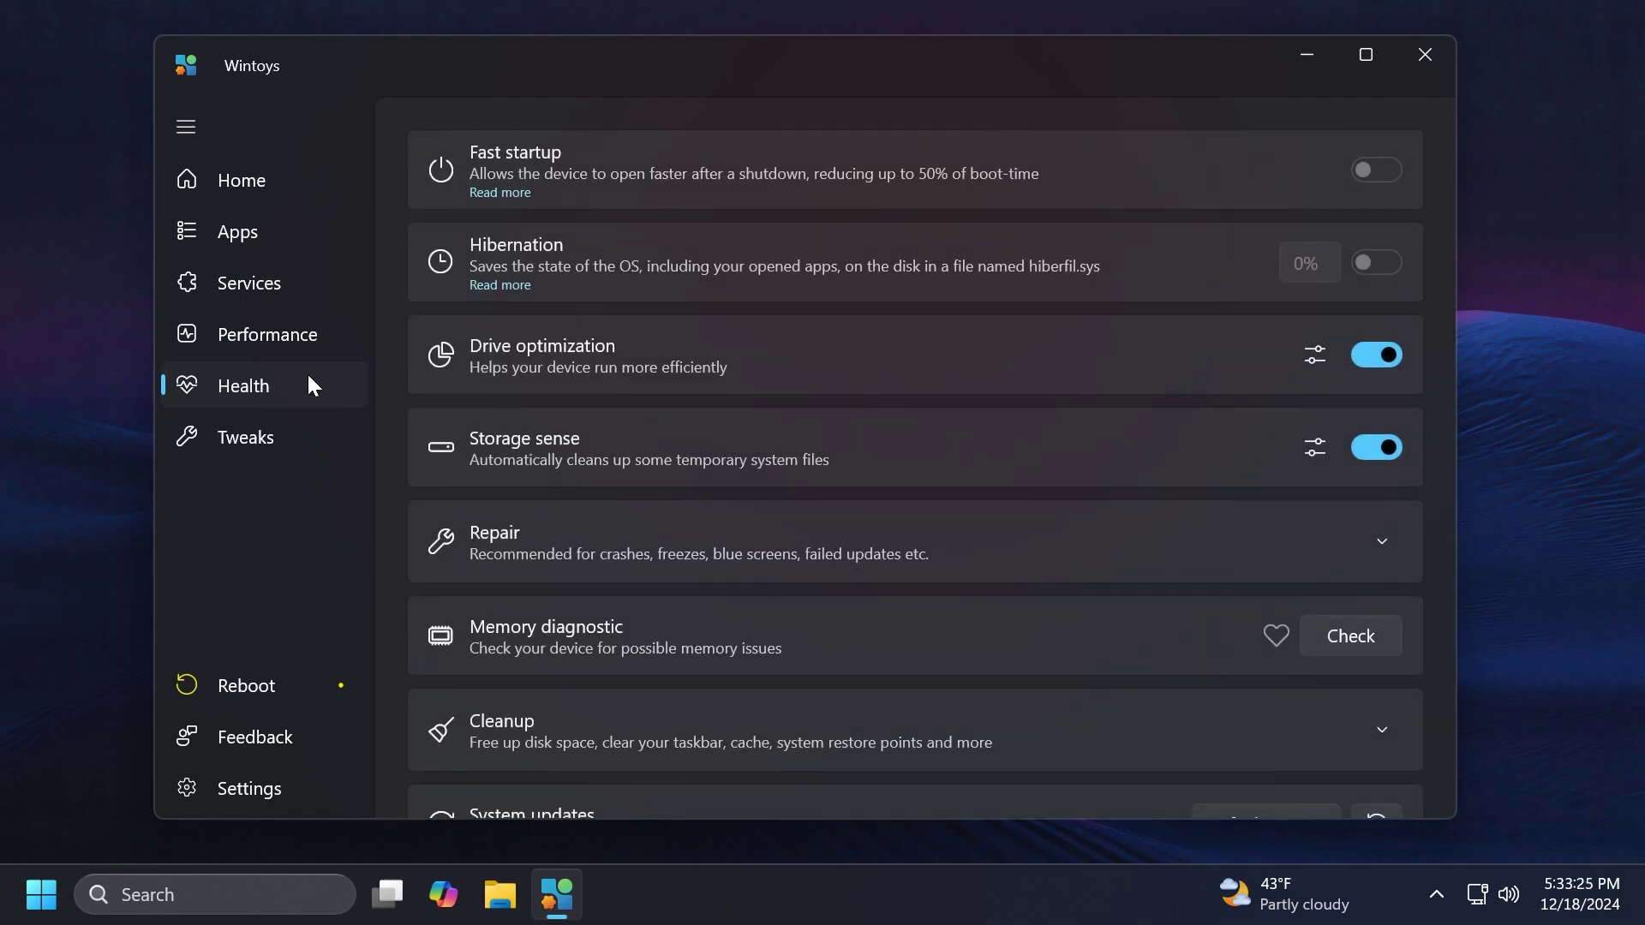
click(291, 338)
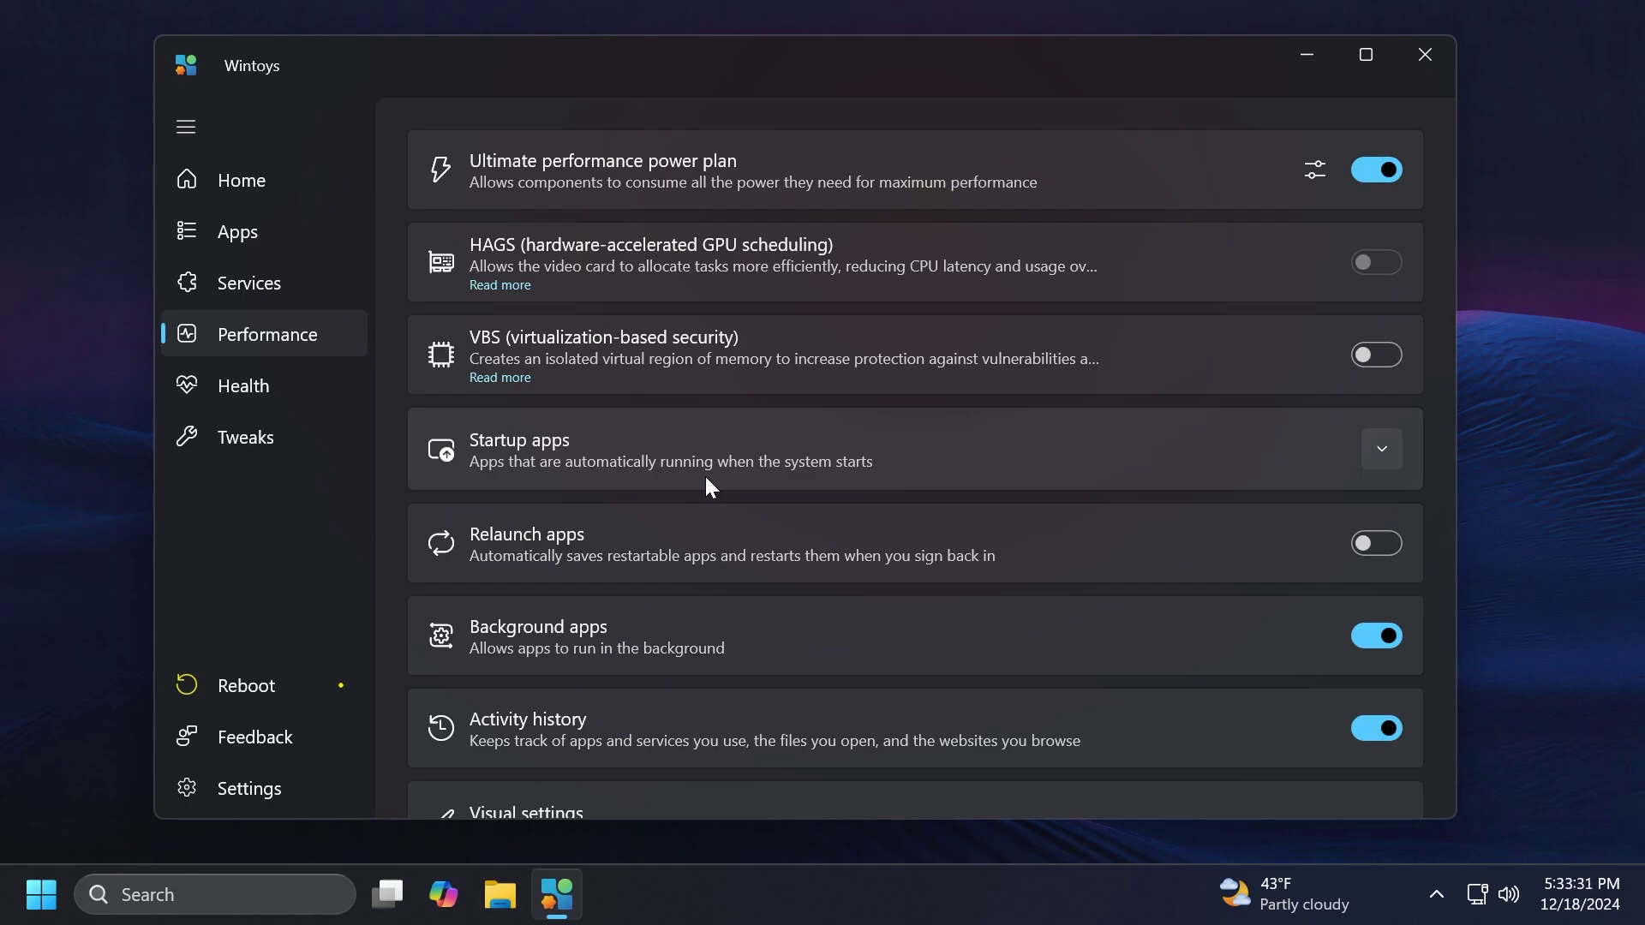
click(261, 291)
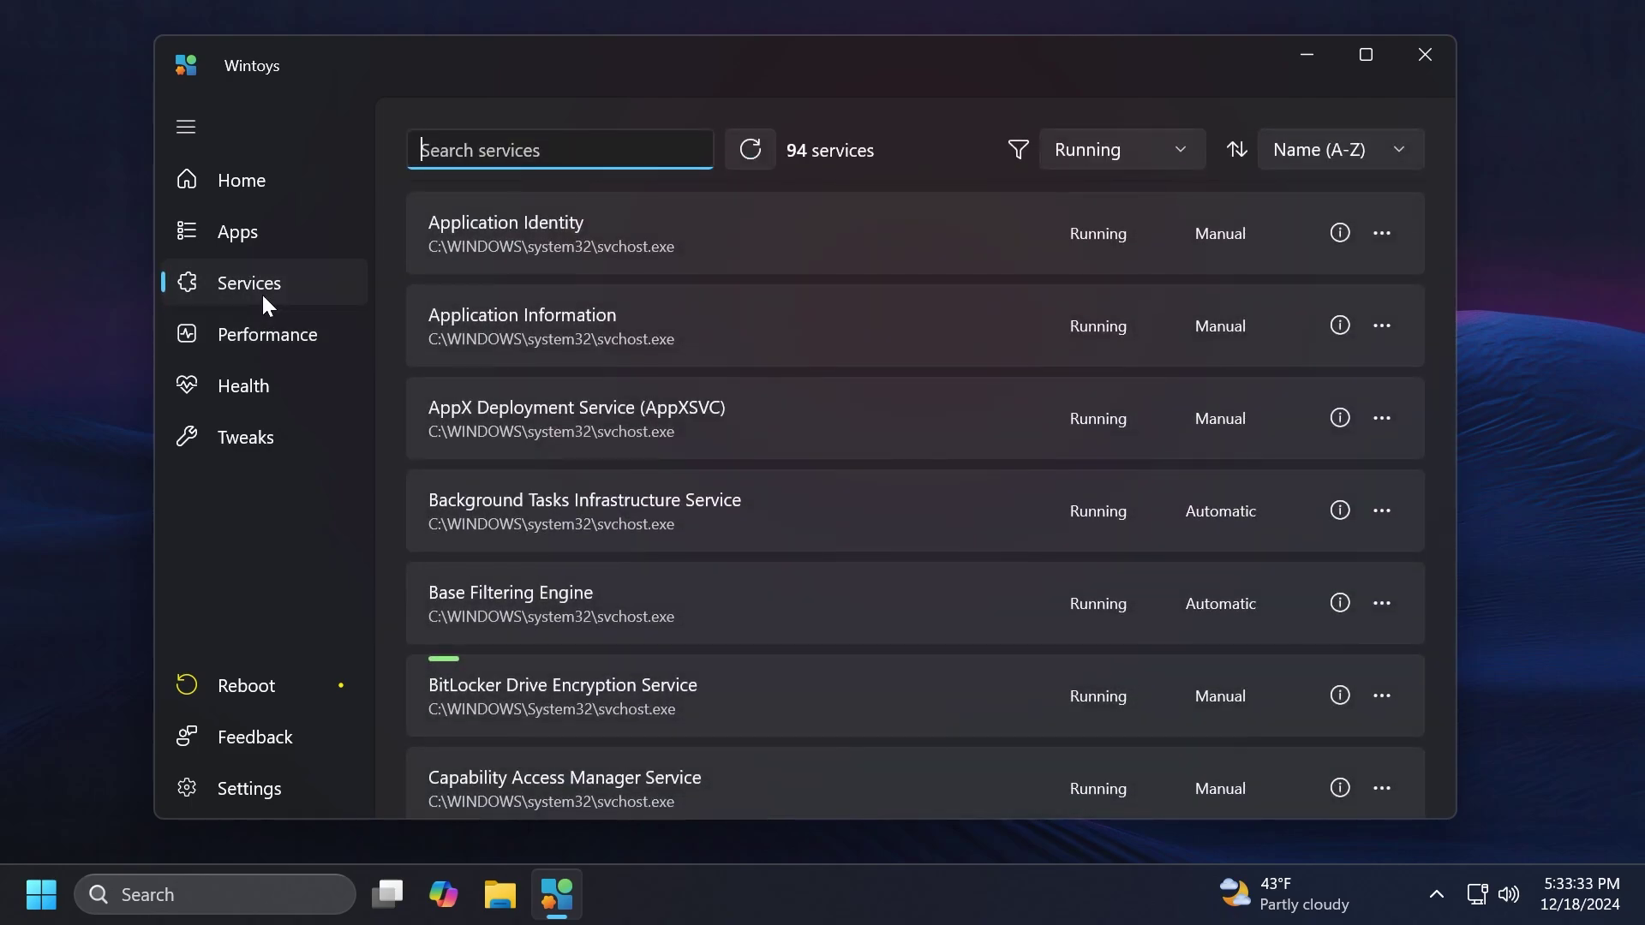
click(238, 232)
click(249, 187)
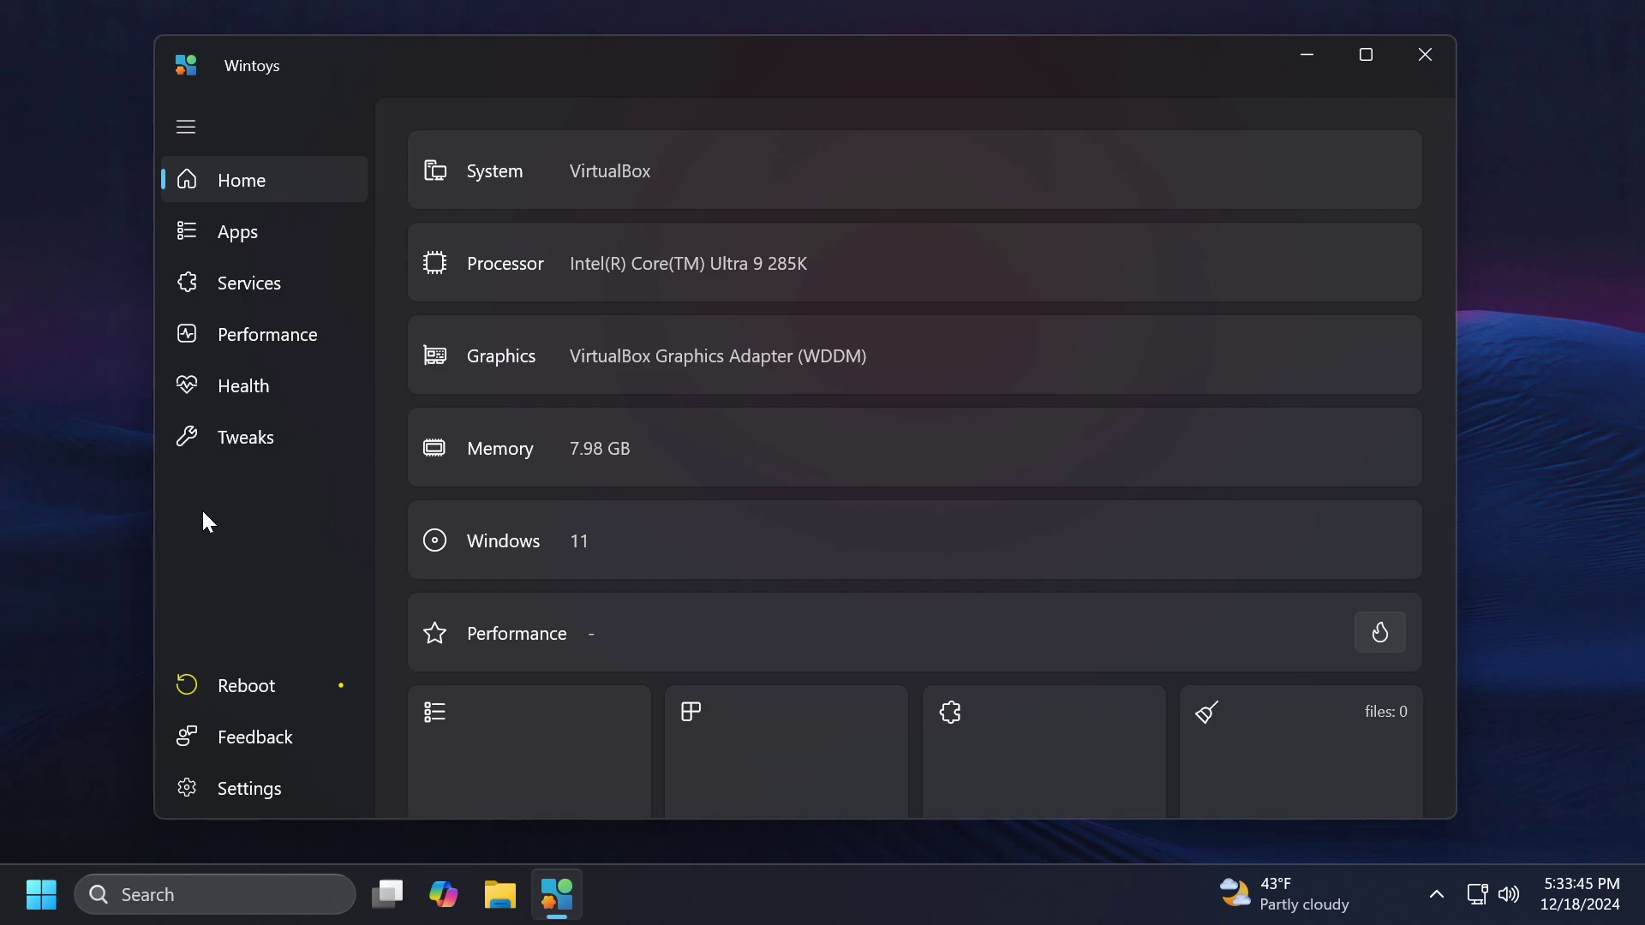
- Return to the Settings page, then close Wintoys
click(295, 787)
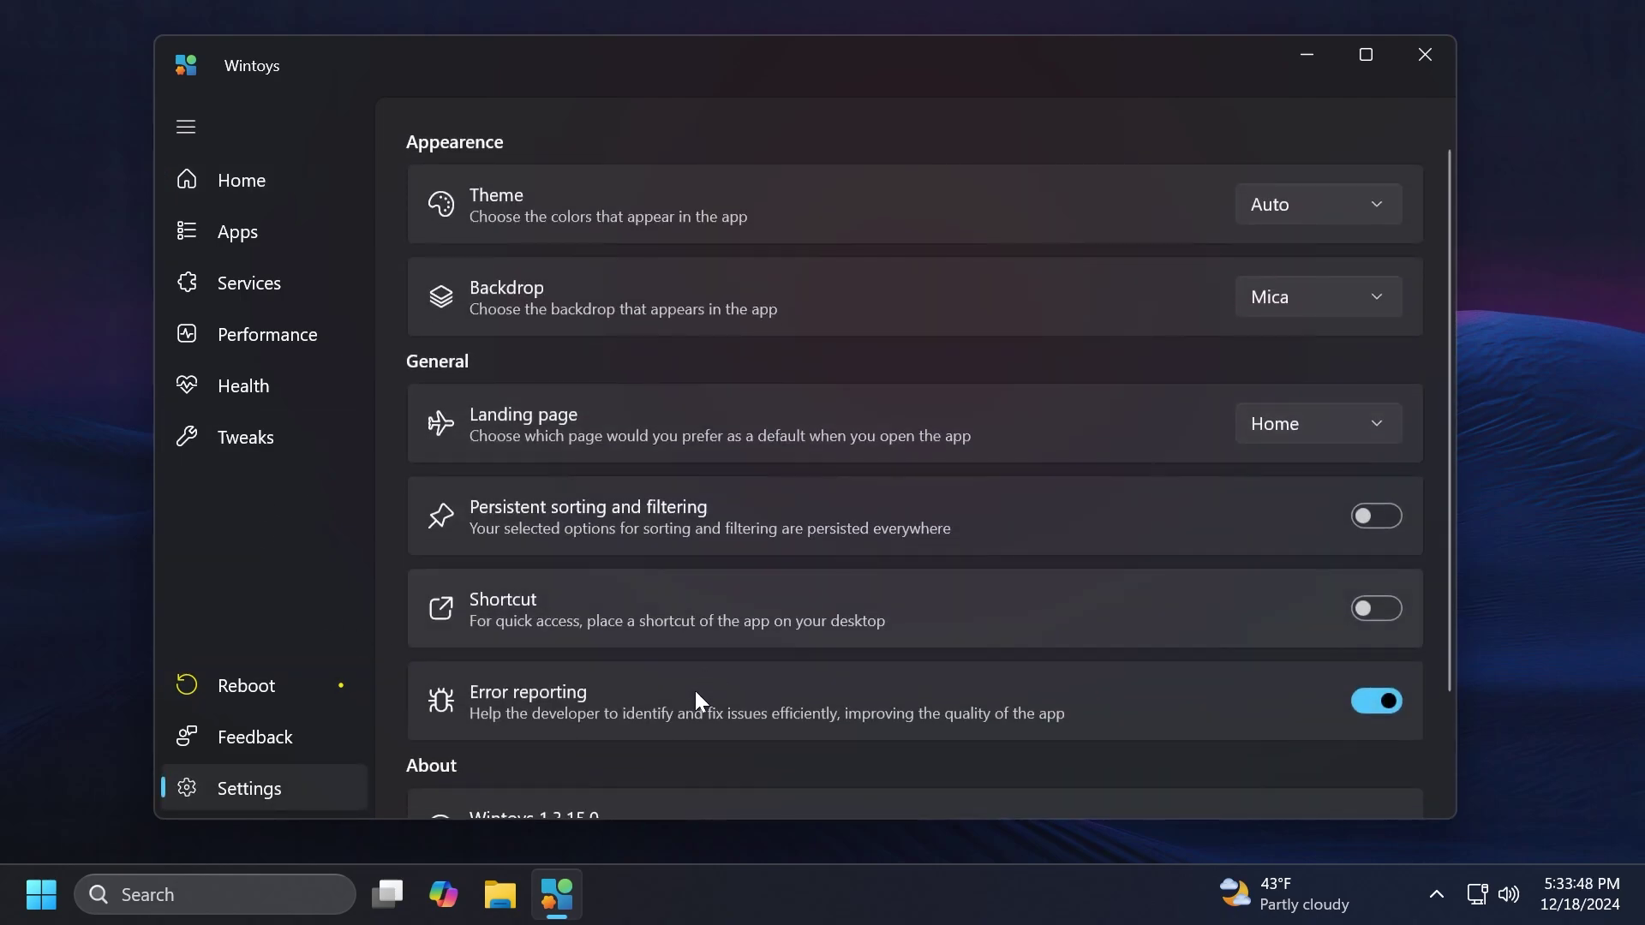
scroll(685, 685, down, 3)
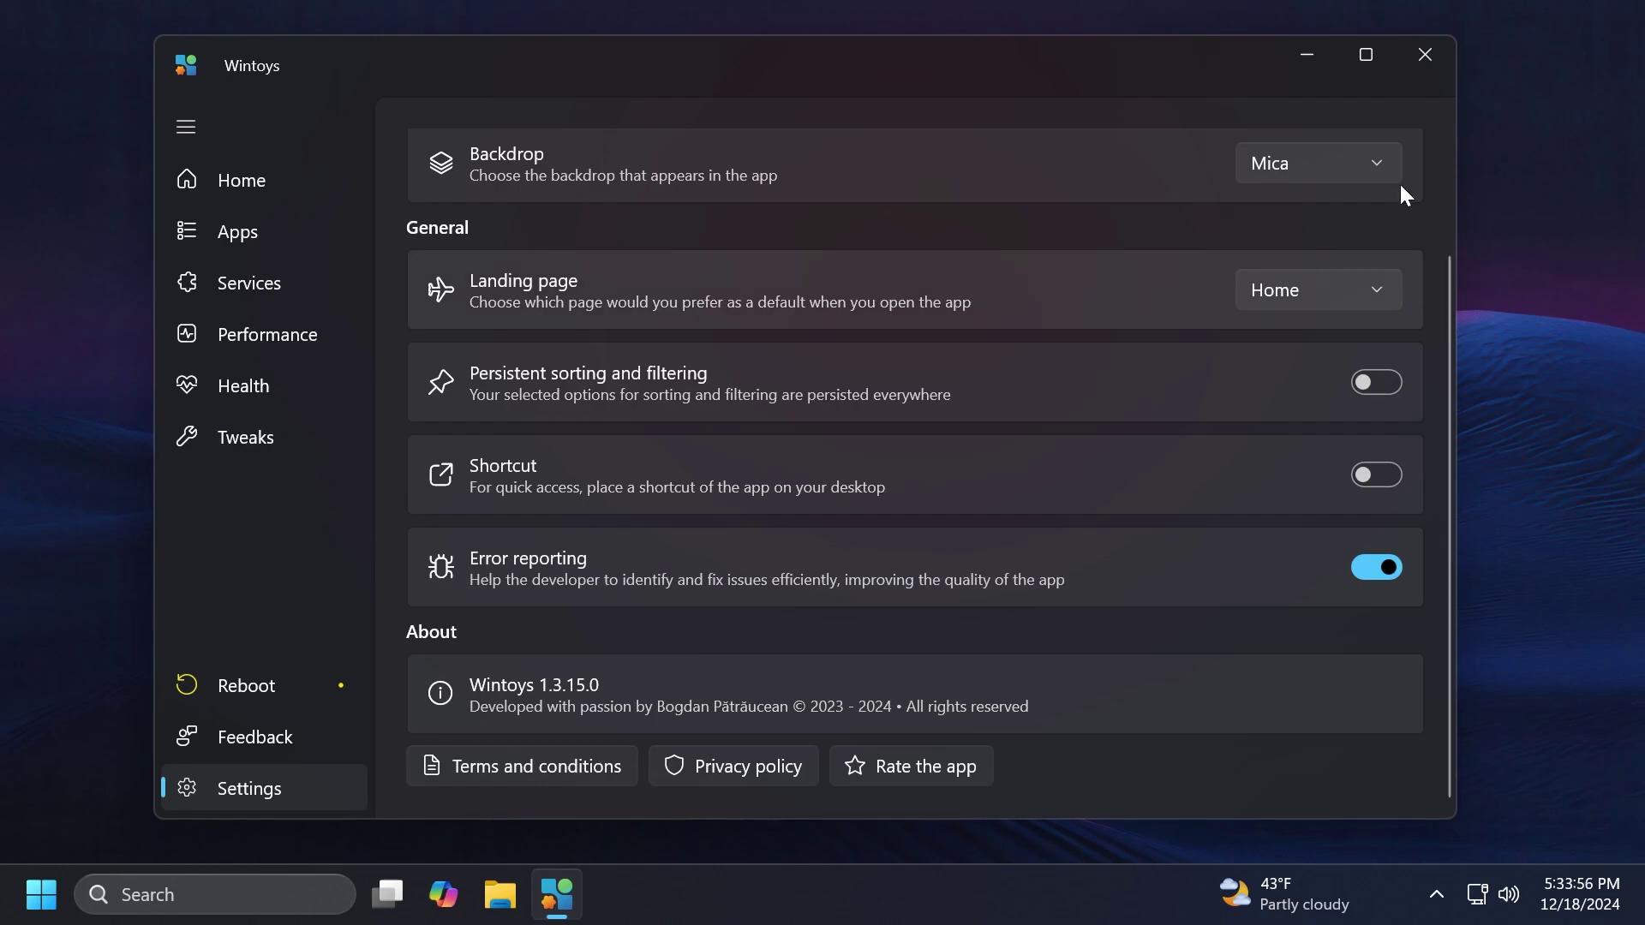
click(1435, 61)
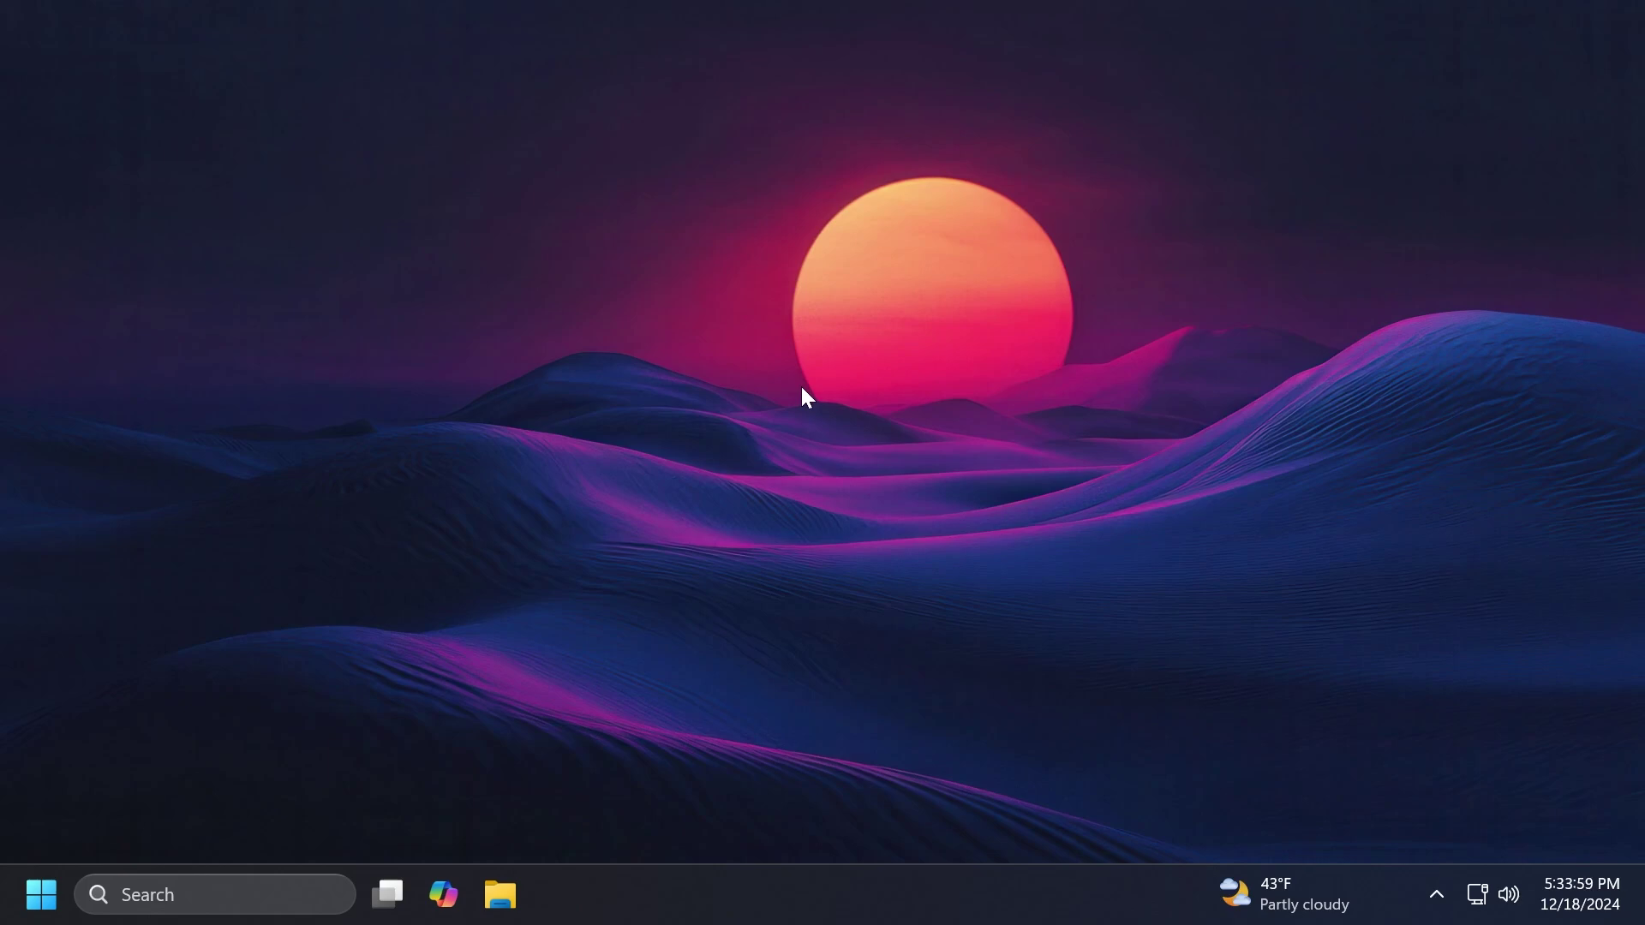